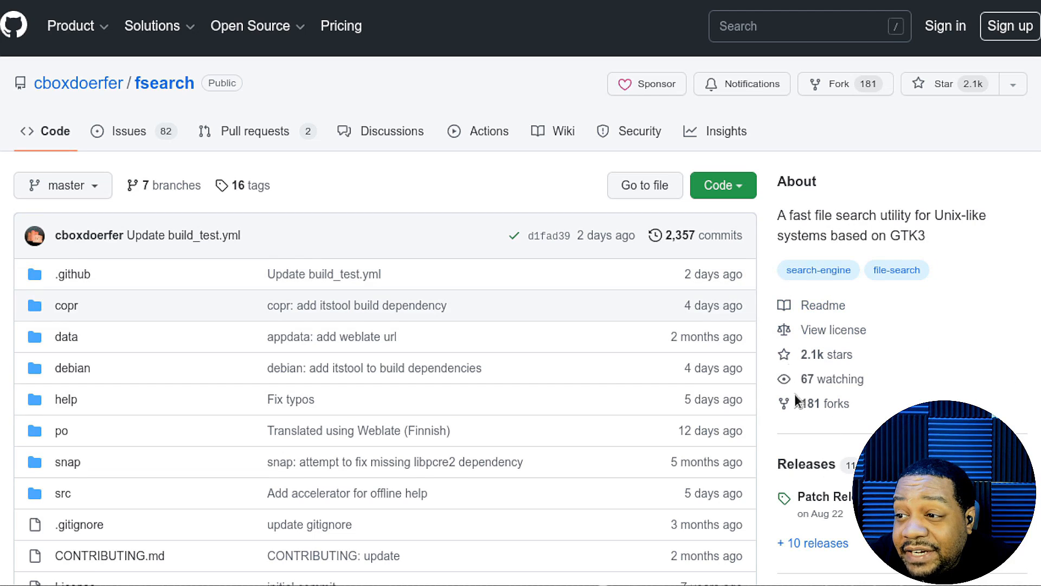
{"action": "scroll", "coordinate": [806, 318], "scroll_direction": "down", "scroll_amount": 3}
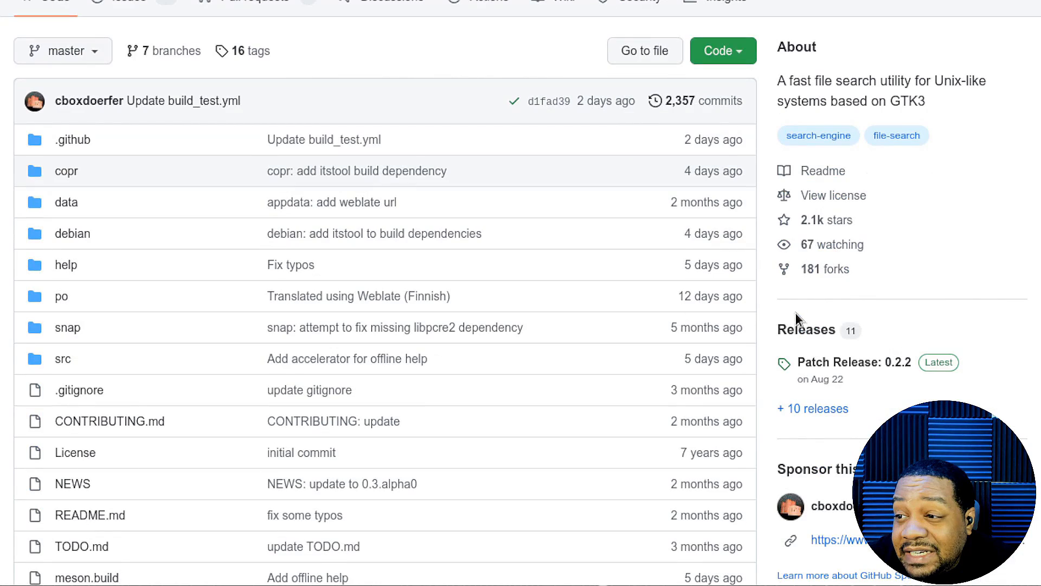
{"action": "scroll", "coordinate": [757, 303], "scroll_direction": "down", "scroll_amount": 5}
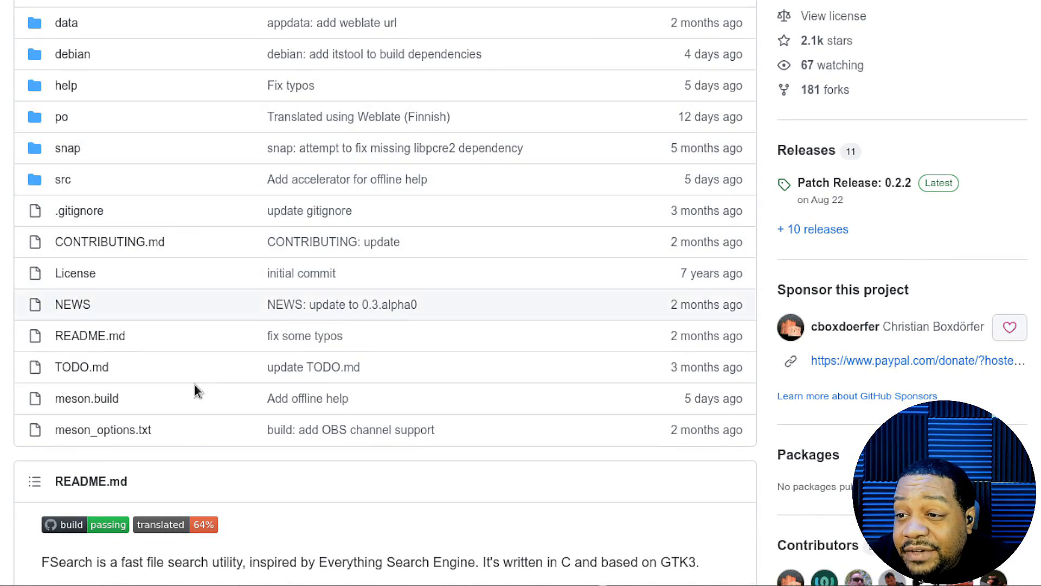
{"action": "scroll", "coordinate": [244, 325], "scroll_direction": "down", "scroll_amount": 5}
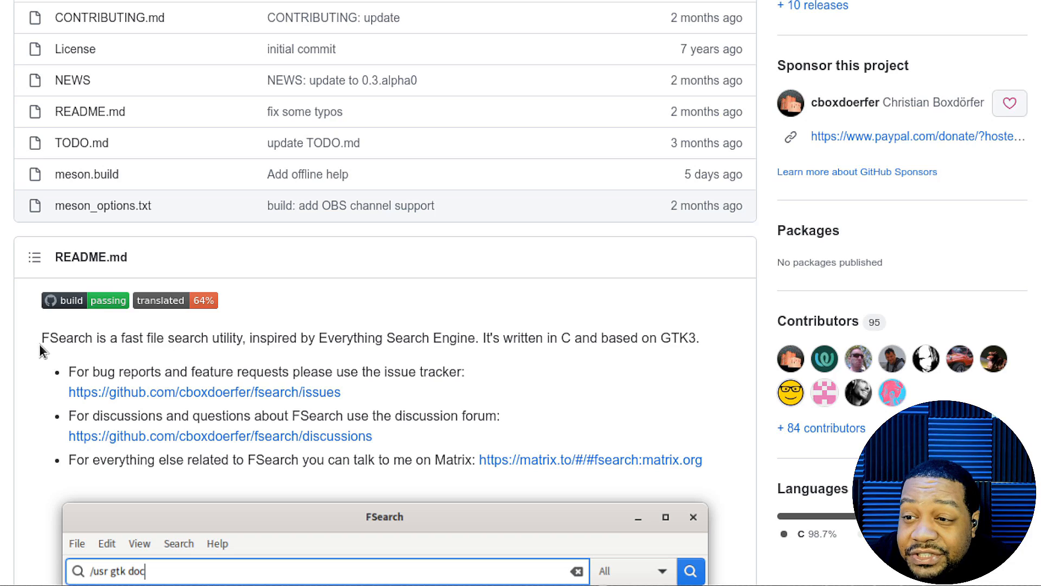
{"action": "mouse_move", "coordinate": [249, 337]}
{"action": "left_mouse_down"}
{"action": "mouse_move", "coordinate": [246, 322]}
{"action": "mouse_move", "coordinate": [65, 336]}
{"action": "mouse_move", "coordinate": [610, 336]}
{"action": "mouse_move", "coordinate": [720, 353]}
{"action": "left_mouse_up"}
{"action": "scroll", "coordinate": [720, 353], "scroll_direction": "down", "scroll_amount": 2}
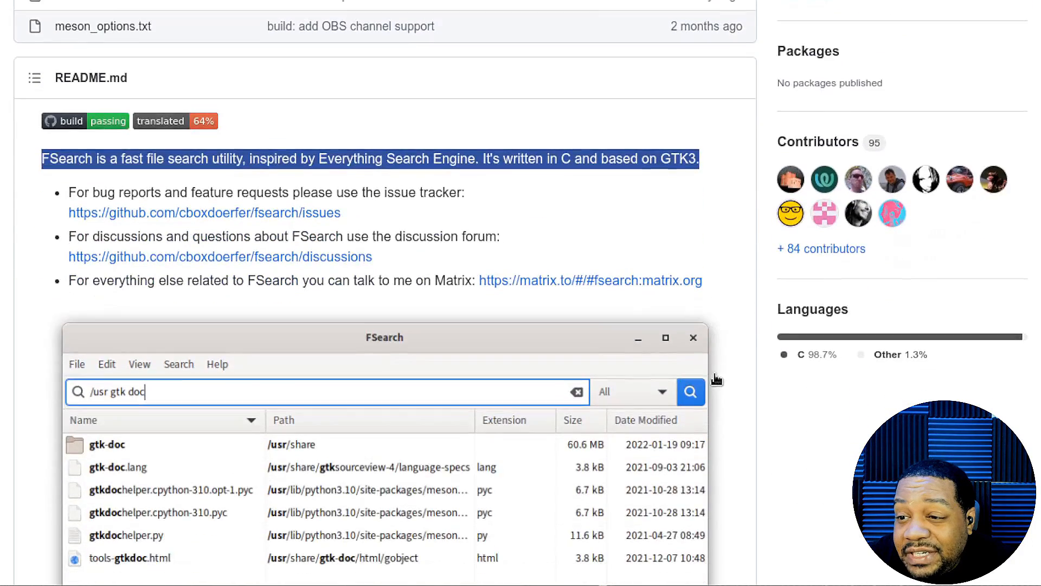
{"action": "scroll", "coordinate": [716, 379], "scroll_direction": "down", "scroll_amount": 1}
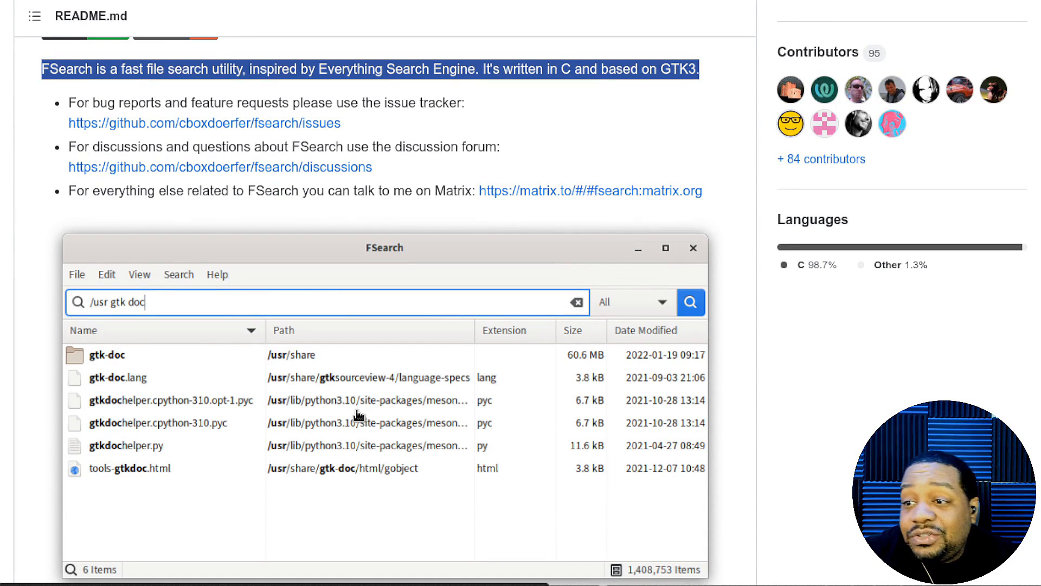
{"action": "scroll", "coordinate": [361, 410], "scroll_direction": "down", "scroll_amount": 3}
{"action": "scroll", "coordinate": [365, 404], "scroll_direction": "down", "scroll_amount": 3}
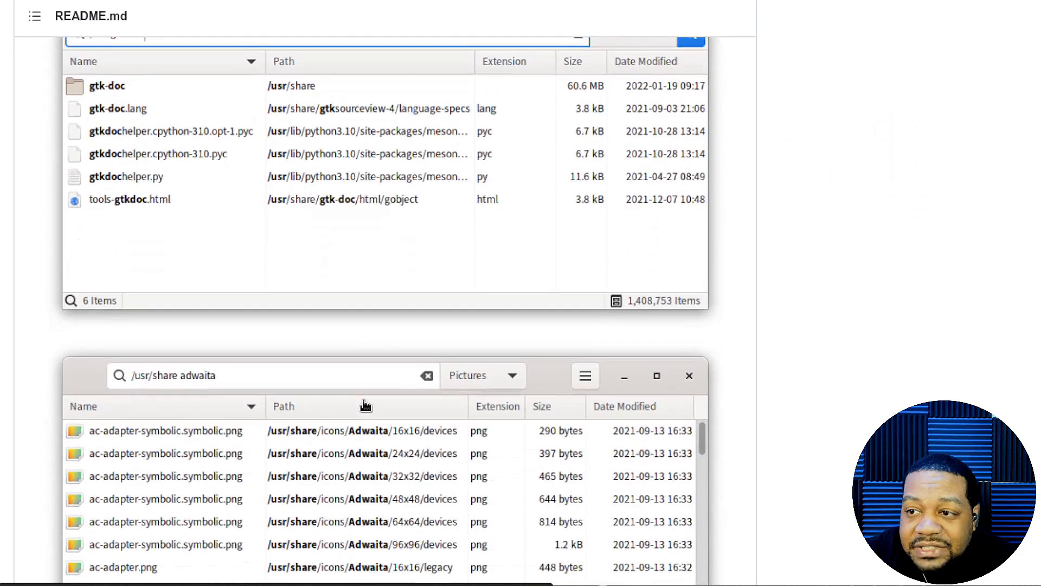
{"action": "scroll", "coordinate": [365, 405], "scroll_direction": "down", "scroll_amount": 2}
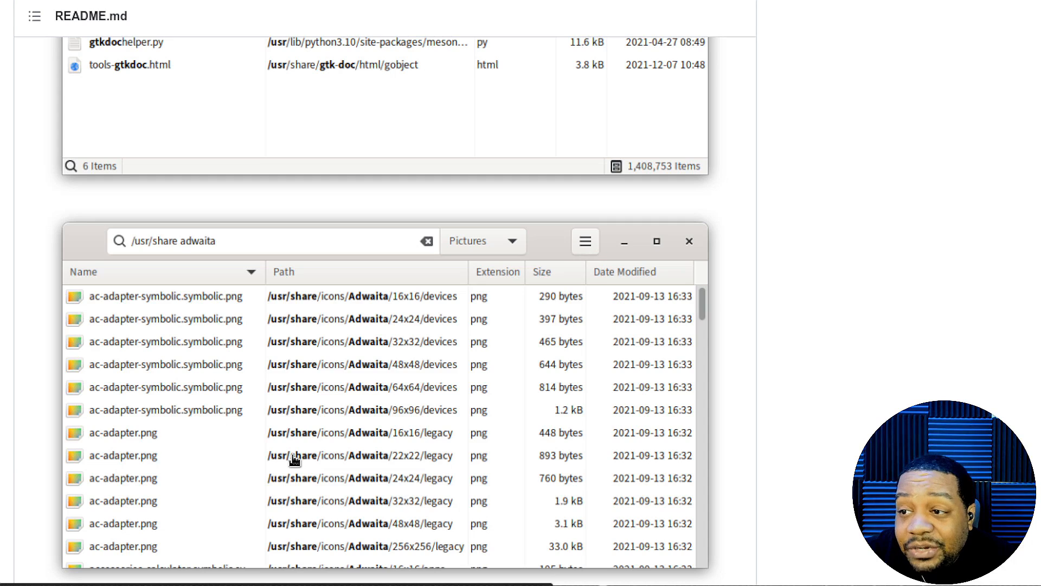
{"action": "scroll", "coordinate": [293, 460], "scroll_direction": "down", "scroll_amount": 4}
{"action": "scroll", "coordinate": [293, 460], "scroll_direction": "down", "scroll_amount": 2}
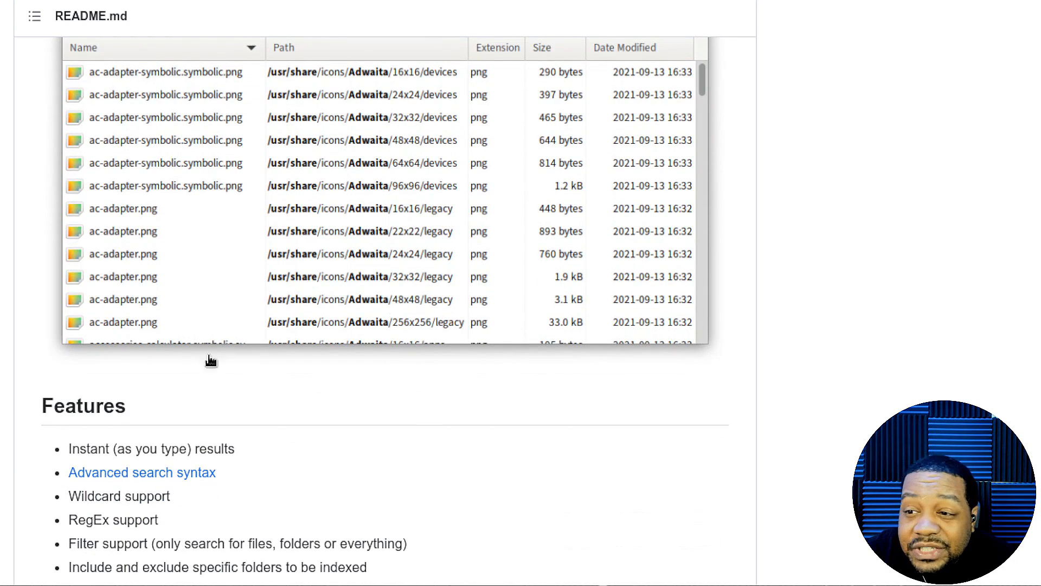
{"action": "scroll", "coordinate": [421, 408], "scroll_direction": "down", "scroll_amount": 3}
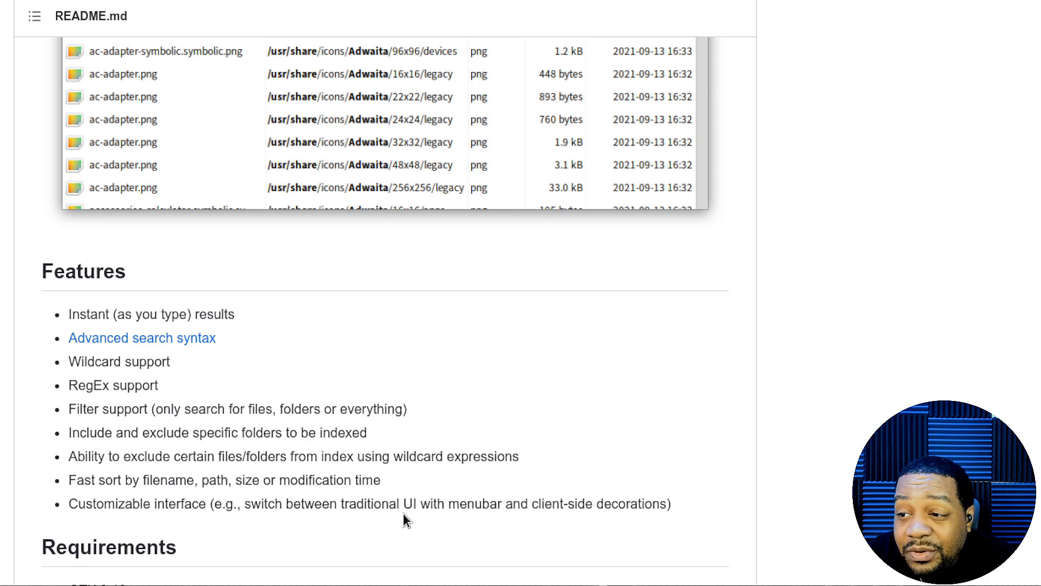
{"action": "scroll", "coordinate": [362, 471], "scroll_direction": "down", "scroll_amount": 3}
{"action": "scroll", "coordinate": [361, 472], "scroll_direction": "down", "scroll_amount": 3}
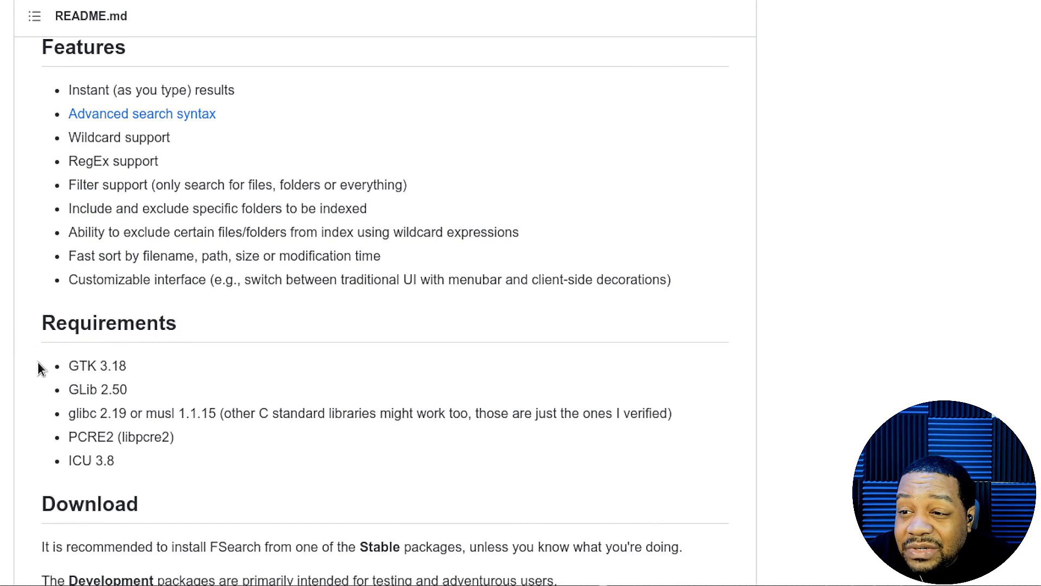
{"action": "left_click_drag", "start_coordinate": [43, 365], "coordinate": [334, 489]}
{"action": "scroll", "coordinate": [335, 489], "scroll_direction": "down", "scroll_amount": 1}
{"action": "scroll", "coordinate": [200, 473], "scroll_direction": "down", "scroll_amount": 3}
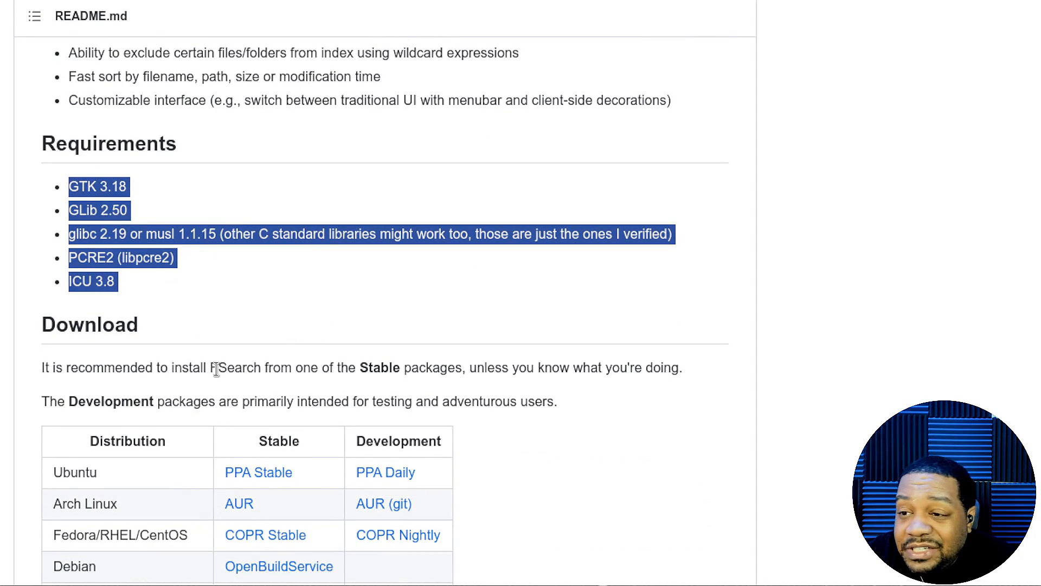
{"action": "scroll", "coordinate": [216, 370], "scroll_direction": "down", "scroll_amount": 2}
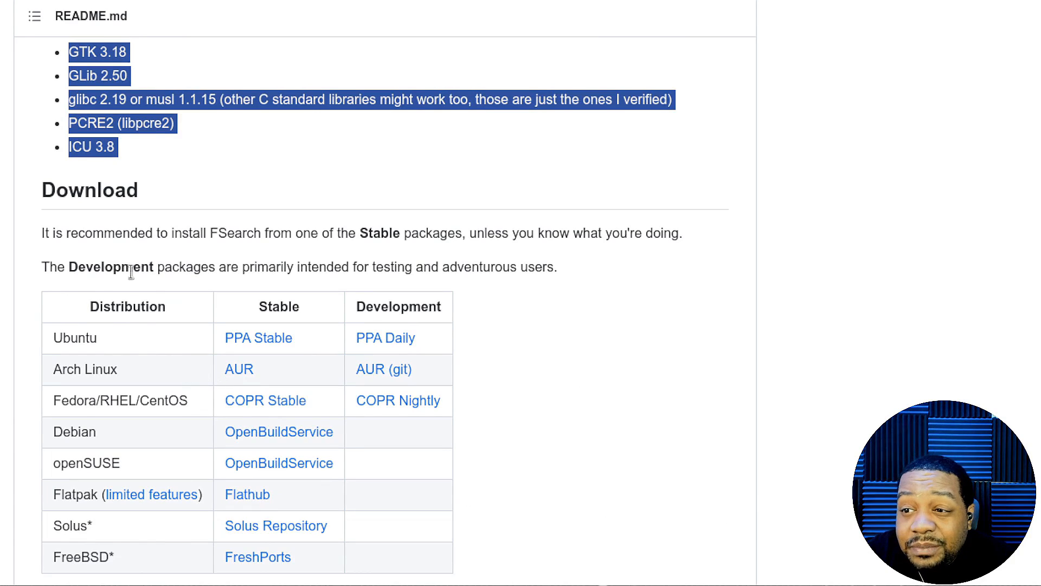
{"action": "scroll", "coordinate": [63, 261], "scroll_direction": "down", "scroll_amount": 2}
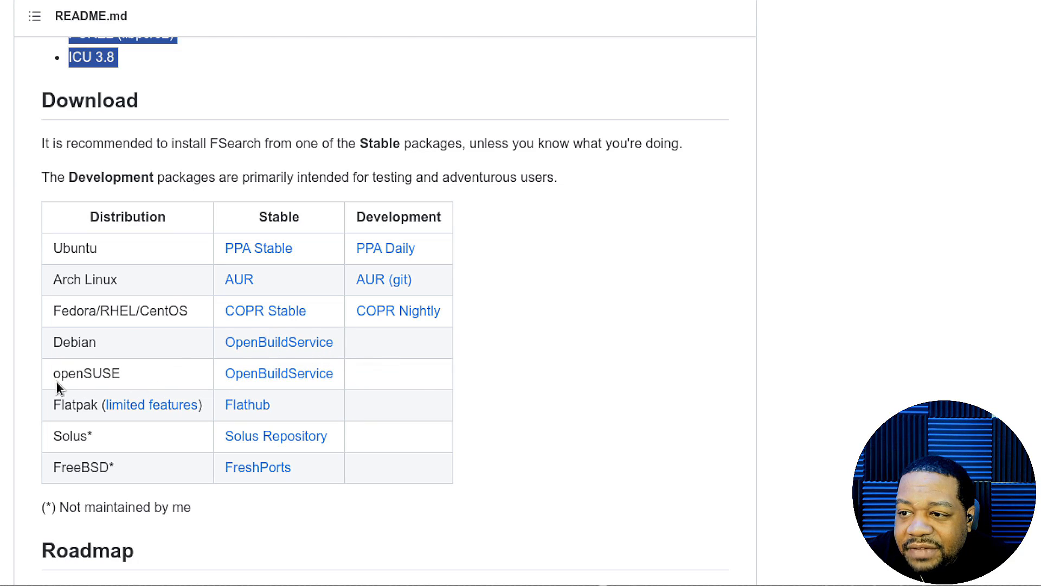
{"action": "scroll", "coordinate": [100, 377], "scroll_direction": "down", "scroll_amount": 2}
{"action": "scroll", "coordinate": [99, 378], "scroll_direction": "down", "scroll_amount": 1}
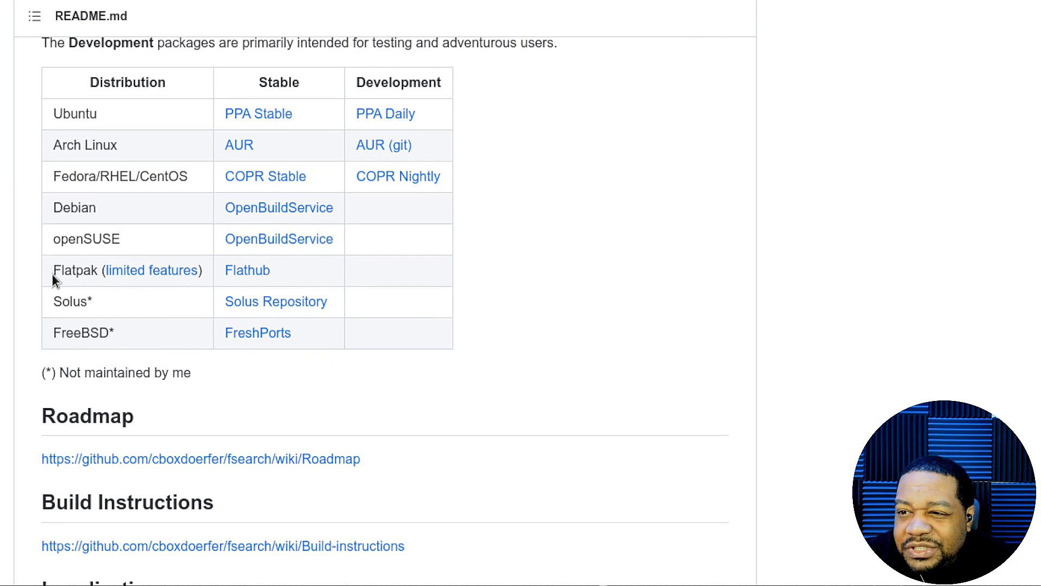
Select the Flatpak row of the README's download table before heading to the wiki
{"action": "left_click_drag", "start_coordinate": [52, 273], "coordinate": [297, 275]}
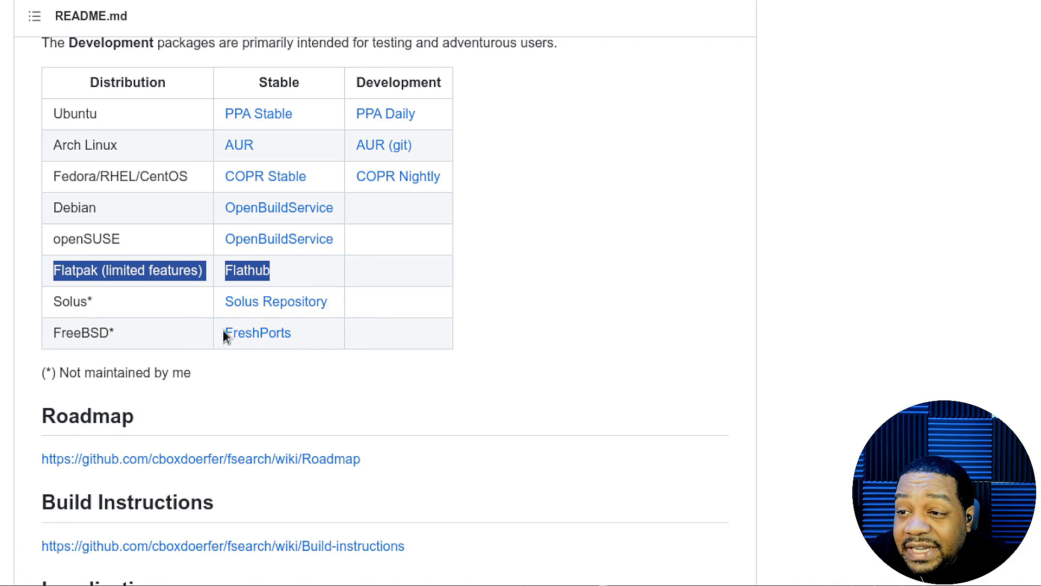
{"action": "scroll", "coordinate": [329, 329], "scroll_direction": "down", "scroll_amount": 3}
{"action": "scroll", "coordinate": [345, 332], "scroll_direction": "down", "scroll_amount": 2}
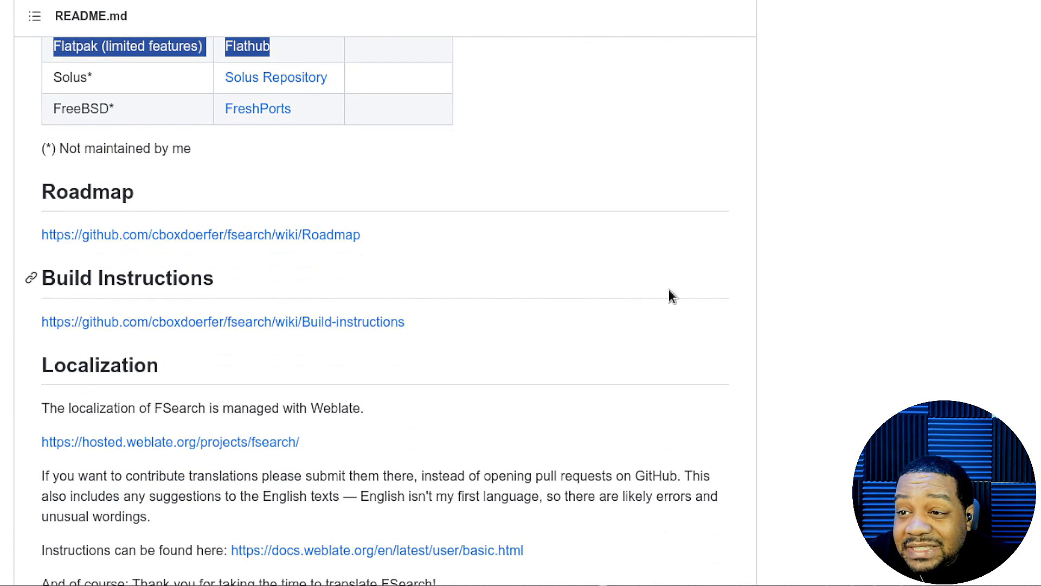
{"action": "scroll", "coordinate": [592, 272], "scroll_direction": "down", "scroll_amount": 3}
{"action": "scroll", "coordinate": [571, 272], "scroll_direction": "down", "scroll_amount": 2}
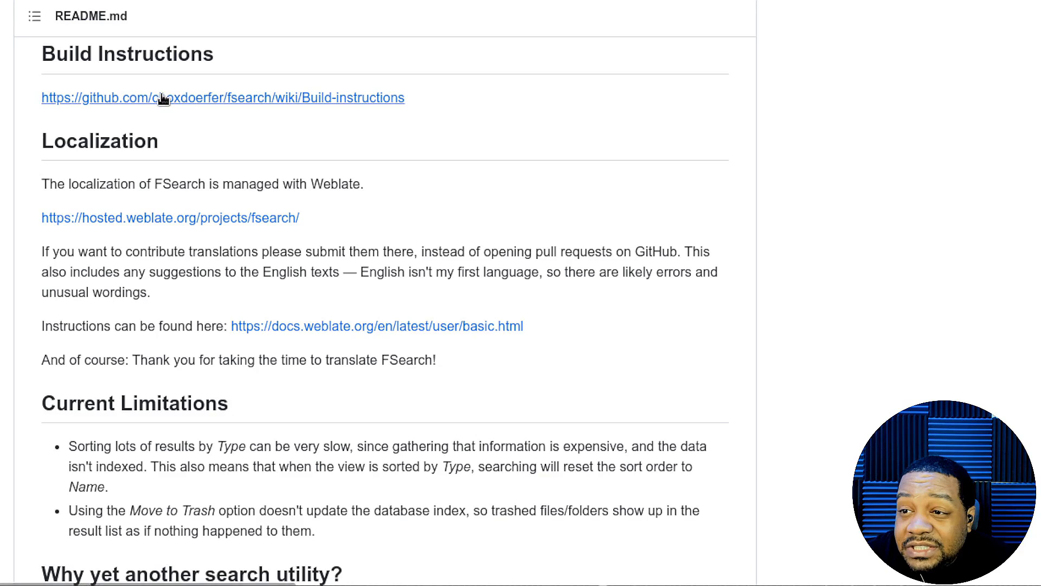
{"action": "scroll", "coordinate": [482, 218], "scroll_direction": "down", "scroll_amount": 2}
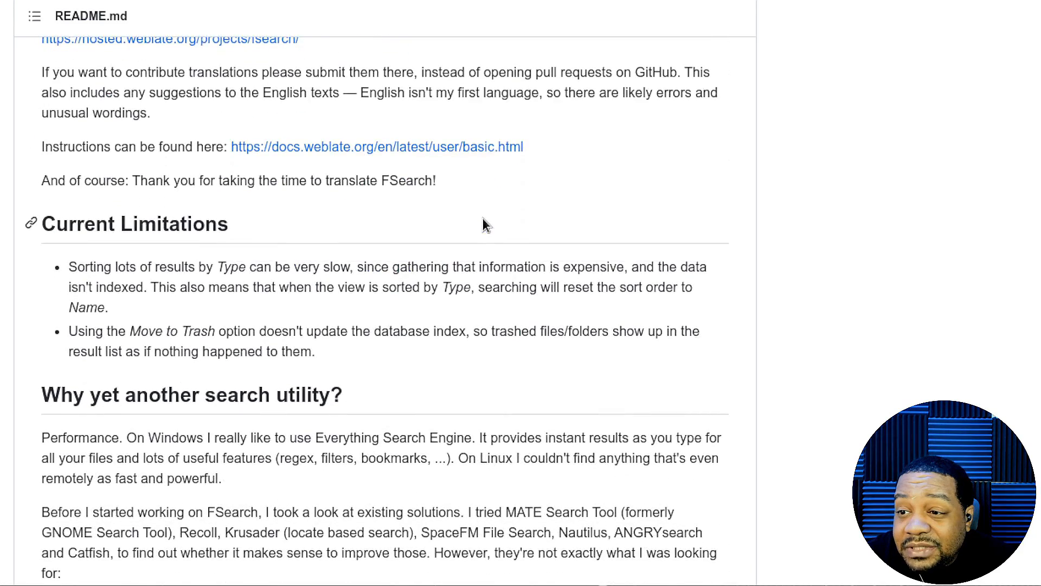
{"action": "scroll", "coordinate": [483, 218], "scroll_direction": "down", "scroll_amount": 2}
{"action": "scroll", "coordinate": [459, 228], "scroll_direction": "down", "scroll_amount": 1}
{"action": "scroll", "coordinate": [460, 230], "scroll_direction": "down", "scroll_amount": 3}
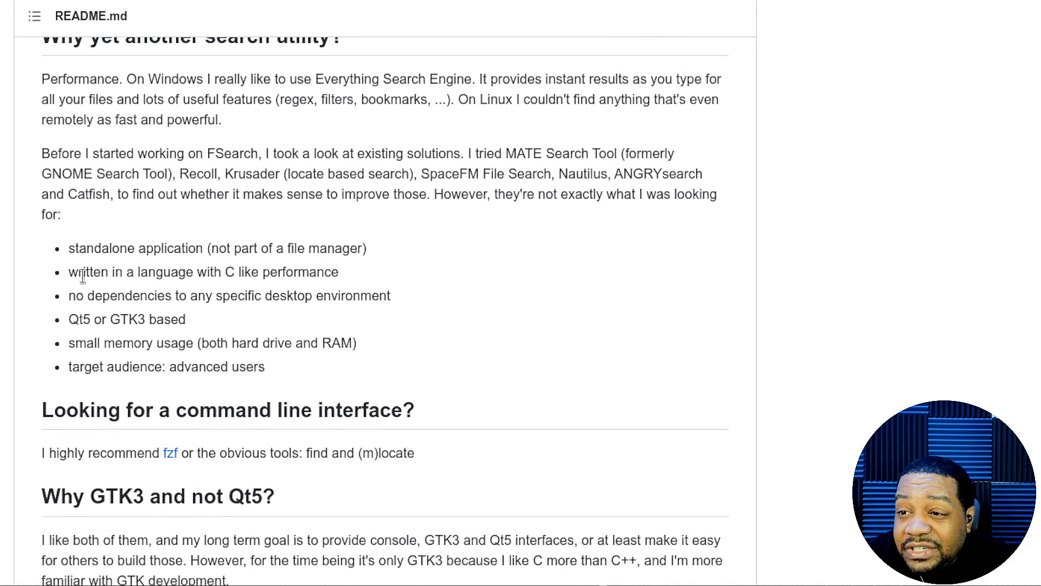
{"action": "scroll", "coordinate": [87, 275], "scroll_direction": "up", "scroll_amount": 1}
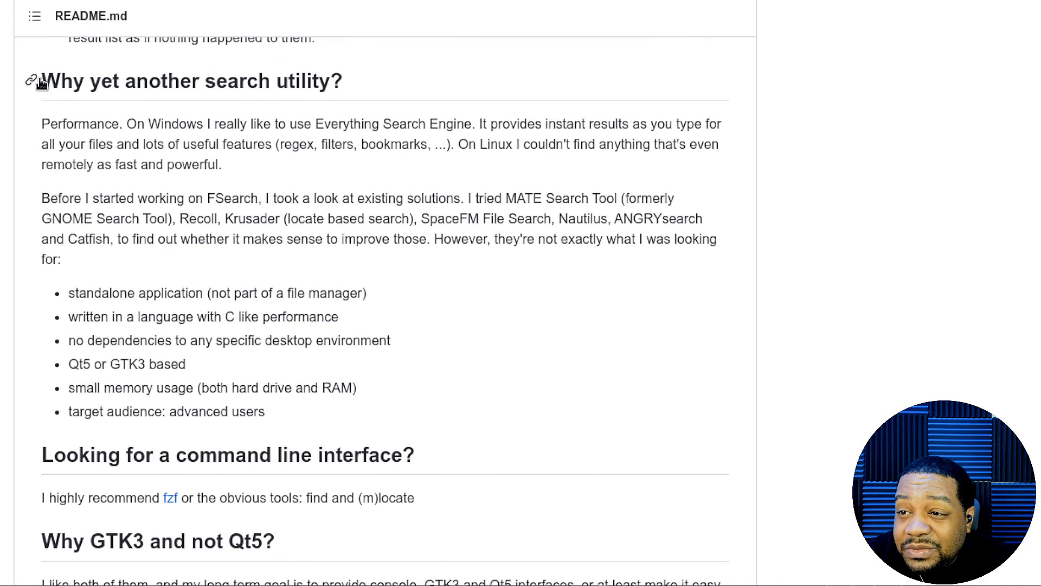
{"action": "scroll", "coordinate": [39, 82], "scroll_direction": "down", "scroll_amount": 3}
{"action": "scroll", "coordinate": [159, 383], "scroll_direction": "down", "scroll_amount": 2}
{"action": "scroll", "coordinate": [159, 390], "scroll_direction": "down", "scroll_amount": 1}
{"action": "scroll", "coordinate": [158, 383], "scroll_direction": "up", "scroll_amount": 2}
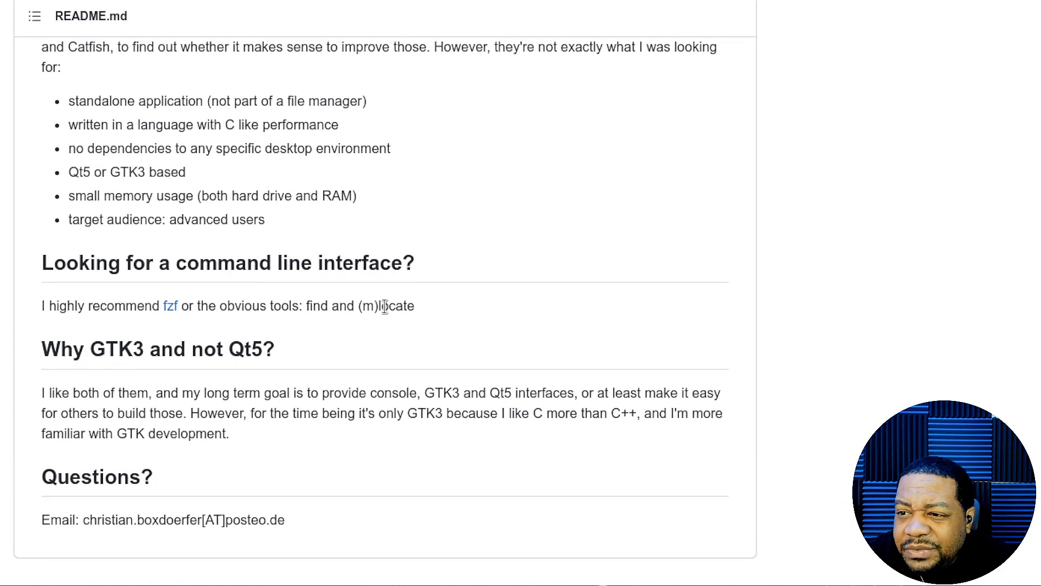
{"action": "scroll", "coordinate": [376, 303], "scroll_direction": "up", "scroll_amount": 4}
{"action": "scroll", "coordinate": [375, 302], "scroll_direction": "up", "scroll_amount": 1}
{"action": "scroll", "coordinate": [277, 300], "scroll_direction": "up", "scroll_amount": 3}
{"action": "scroll", "coordinate": [212, 288], "scroll_direction": "up", "scroll_amount": 1}
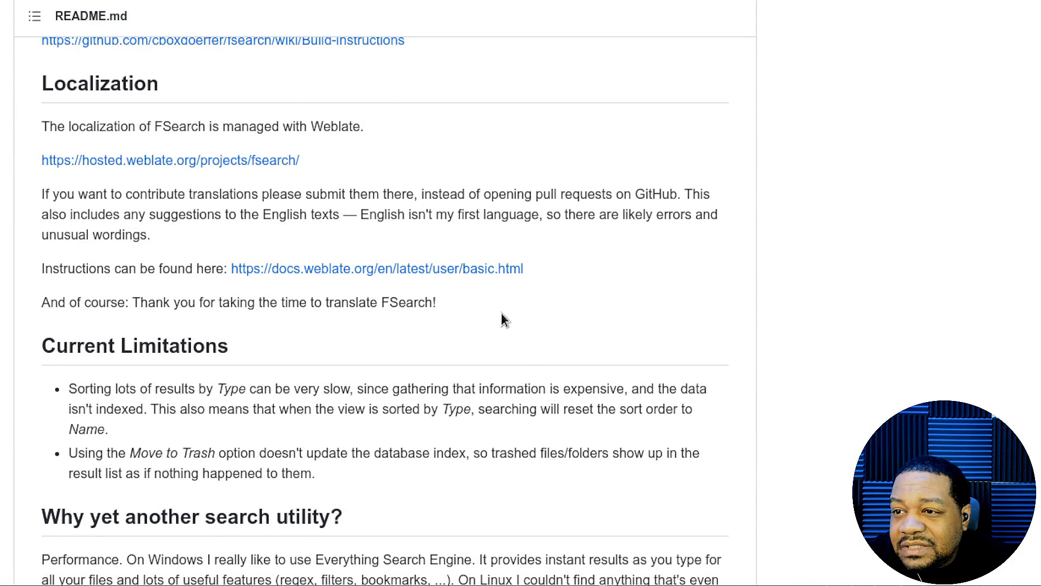
{"action": "scroll", "coordinate": [501, 312], "scroll_direction": "up", "scroll_amount": 2}
Reach the wiki's 'Snap is no longer officially supported' page from Build instructions
{"action": "left_click", "coordinate": [248, 269]}
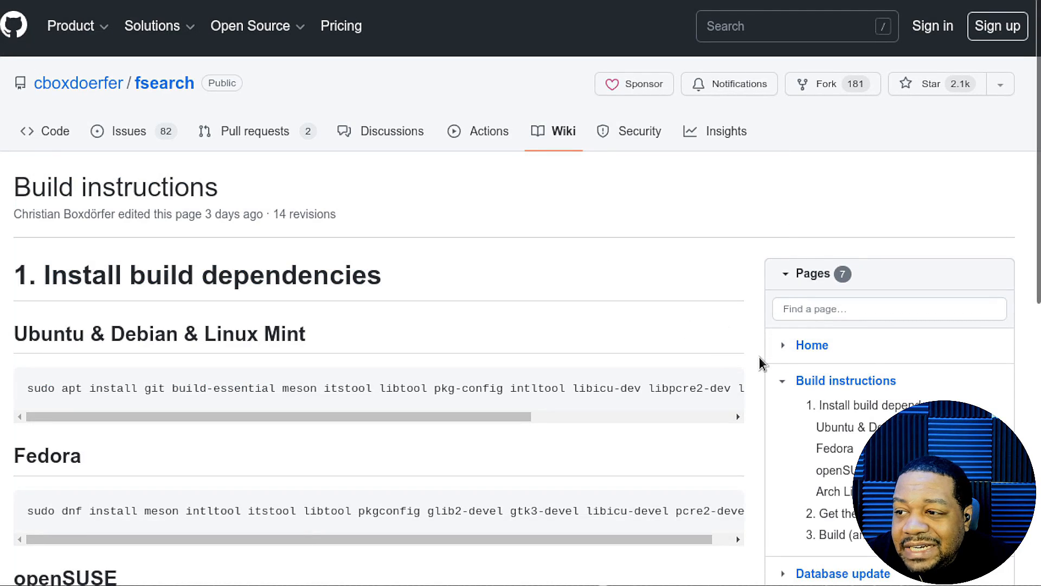
{"action": "scroll", "coordinate": [759, 357], "scroll_direction": "down", "scroll_amount": 1}
{"action": "scroll", "coordinate": [749, 325], "scroll_direction": "down", "scroll_amount": 1}
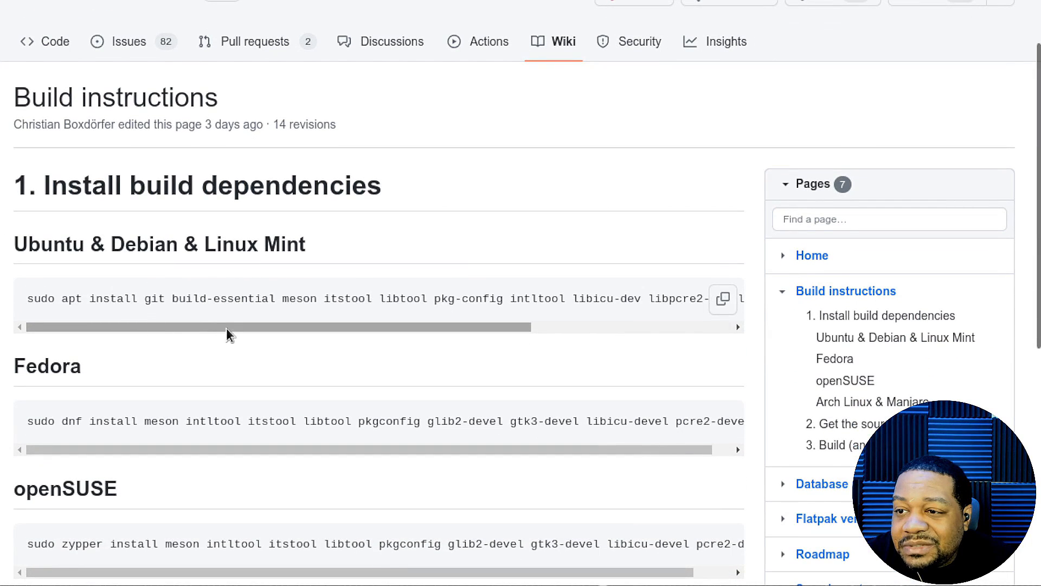
{"action": "scroll", "coordinate": [232, 334], "scroll_direction": "down", "scroll_amount": 3}
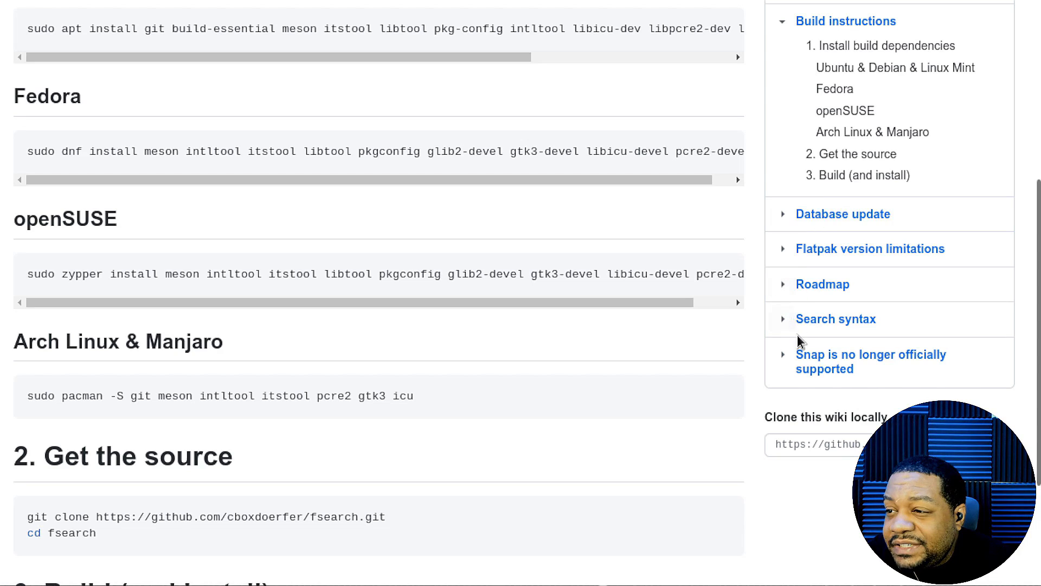
{"action": "left_click", "coordinate": [783, 355]}
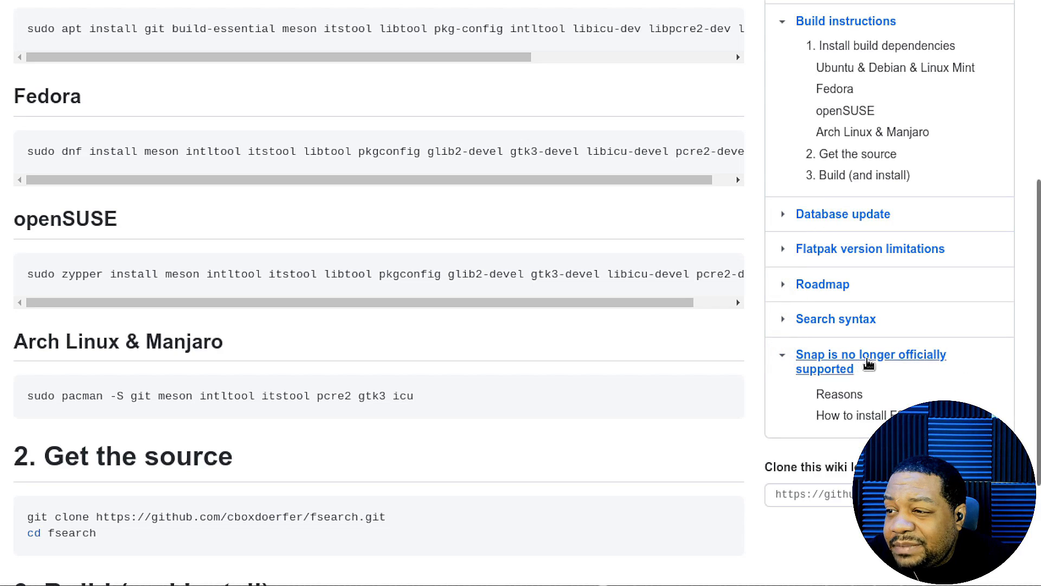
{"action": "left_click", "coordinate": [838, 356]}
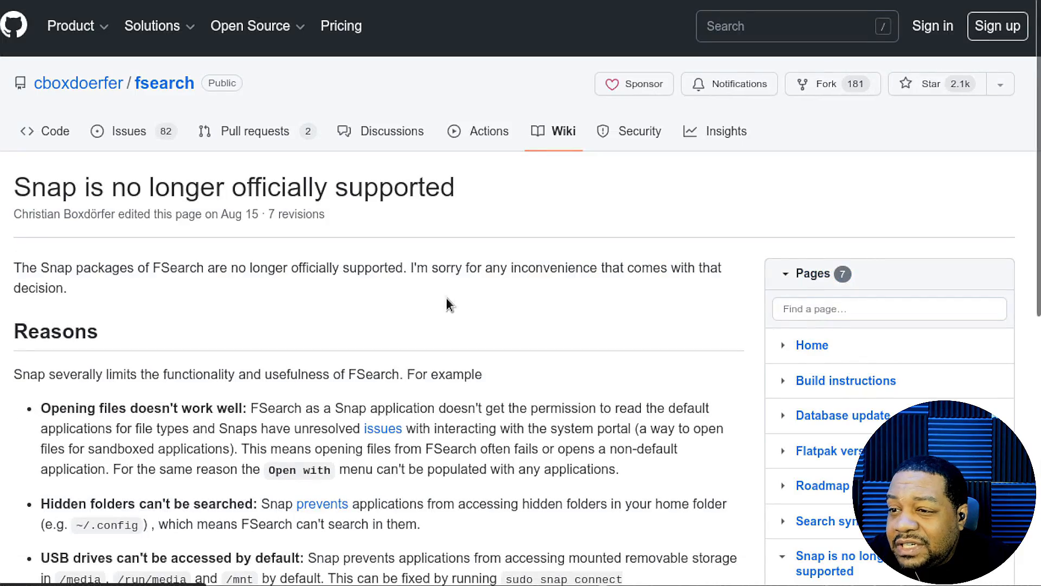
{"action": "scroll", "coordinate": [798, 403], "scroll_direction": "down", "scroll_amount": 3}
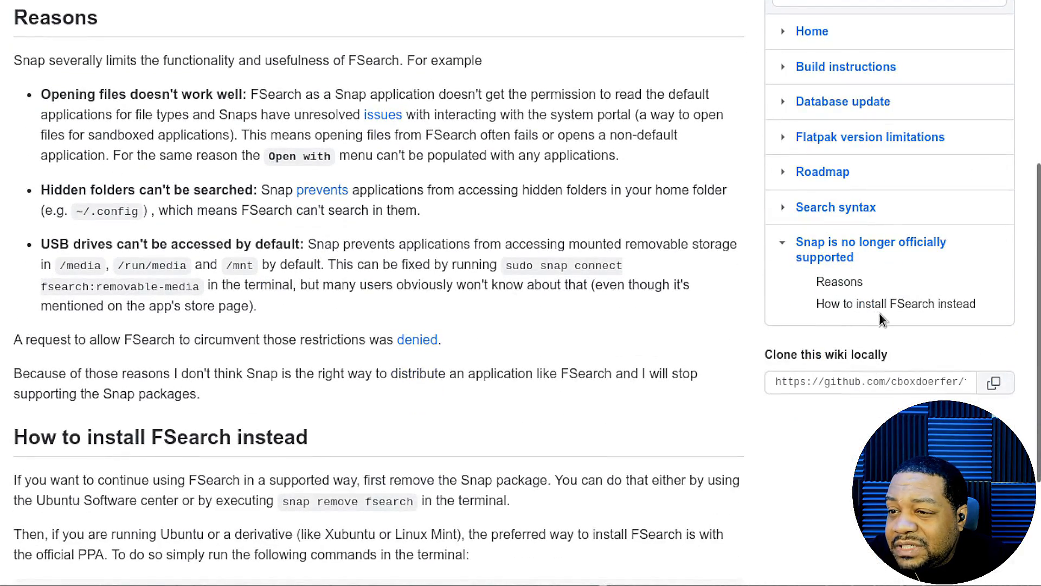
{"action": "scroll", "coordinate": [237, 435], "scroll_direction": "down", "scroll_amount": 2}
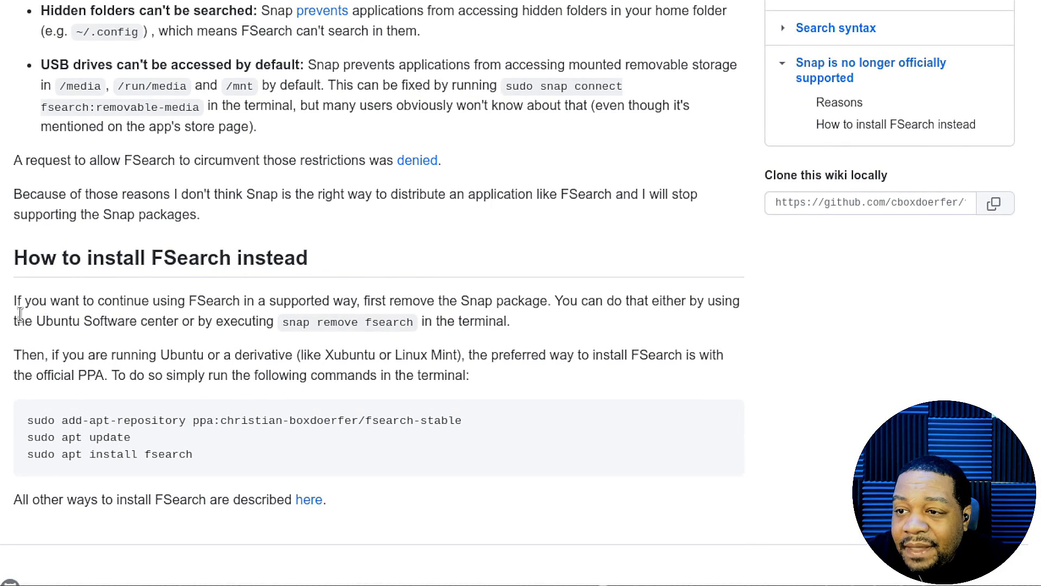
Highlight the paragraph about removing the Snap package, then clear the selection
{"action": "mouse_move", "coordinate": [244, 292]}
{"action": "left_mouse_down"}
{"action": "mouse_move", "coordinate": [189, 302]}
{"action": "mouse_move", "coordinate": [572, 303]}
{"action": "left_mouse_up"}
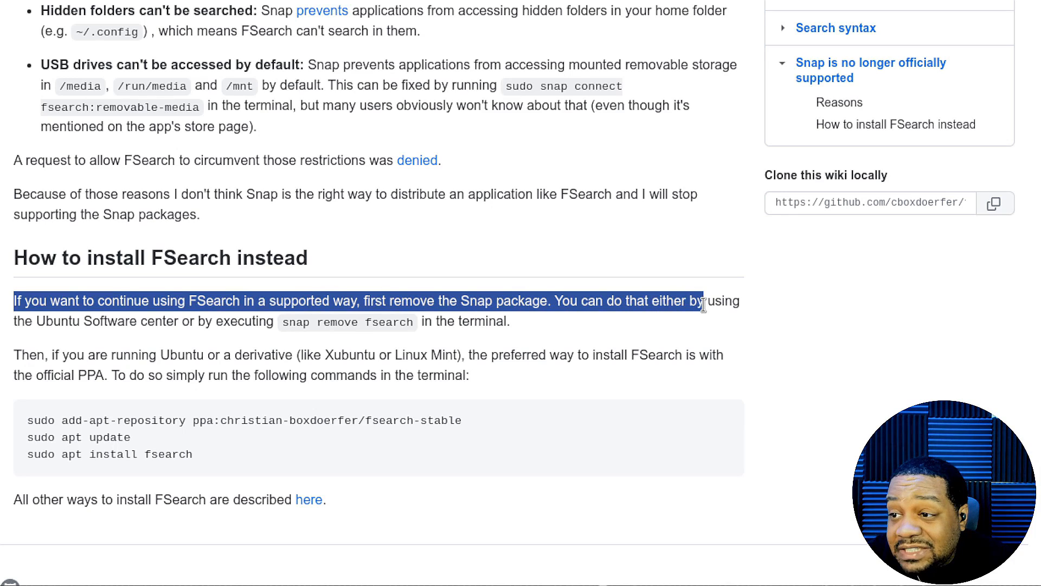
{"action": "left_click_drag", "start_coordinate": [572, 303], "coordinate": [732, 332]}
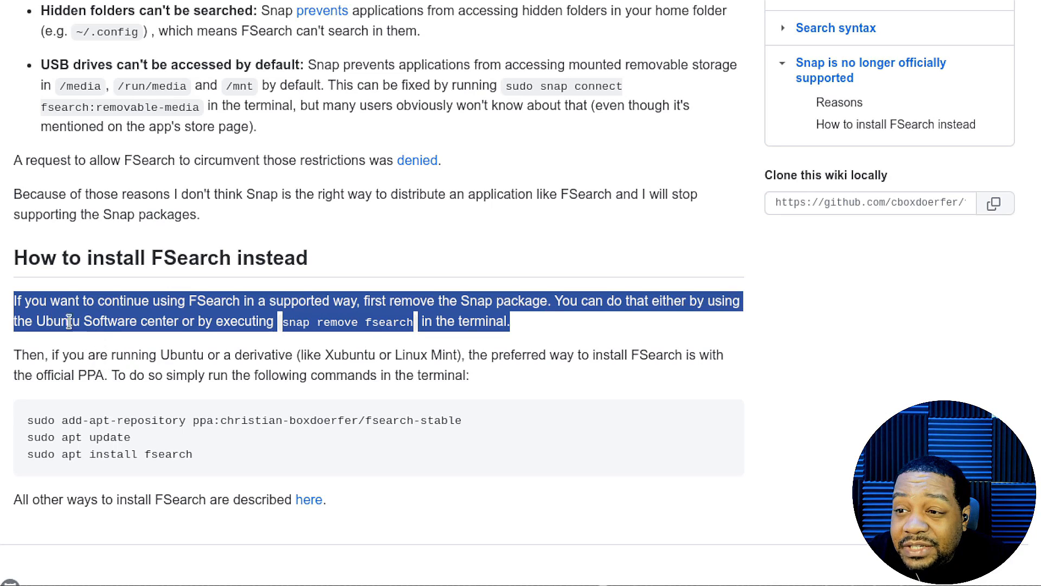
{"action": "left_click", "coordinate": [179, 324]}
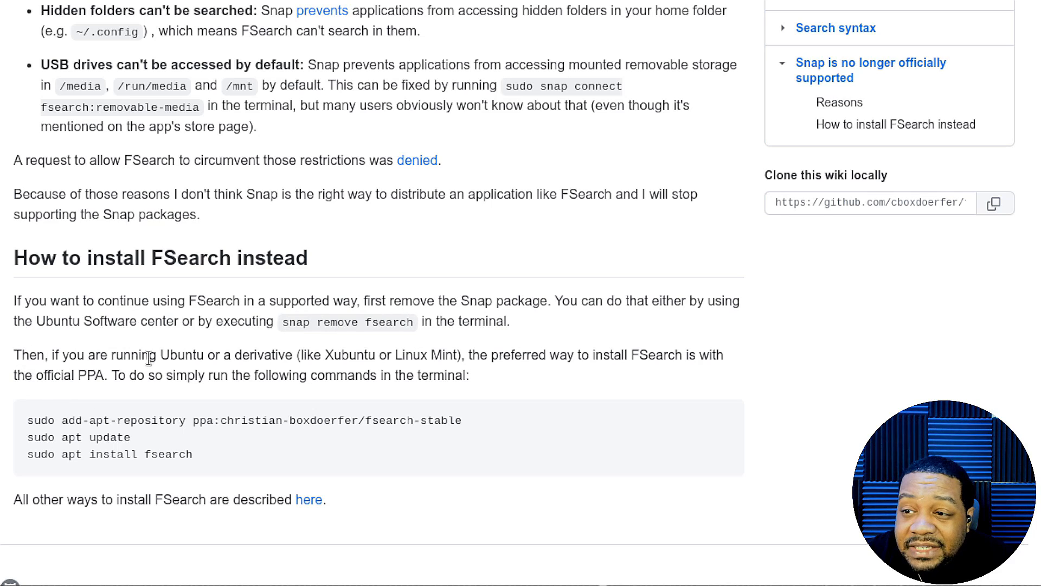
Highlight the PPA install sentence and then select the add-apt-repository command line
{"action": "mouse_move", "coordinate": [205, 354]}
{"action": "left_mouse_down"}
{"action": "mouse_move", "coordinate": [631, 355]}
{"action": "mouse_move", "coordinate": [670, 381]}
{"action": "left_mouse_up"}
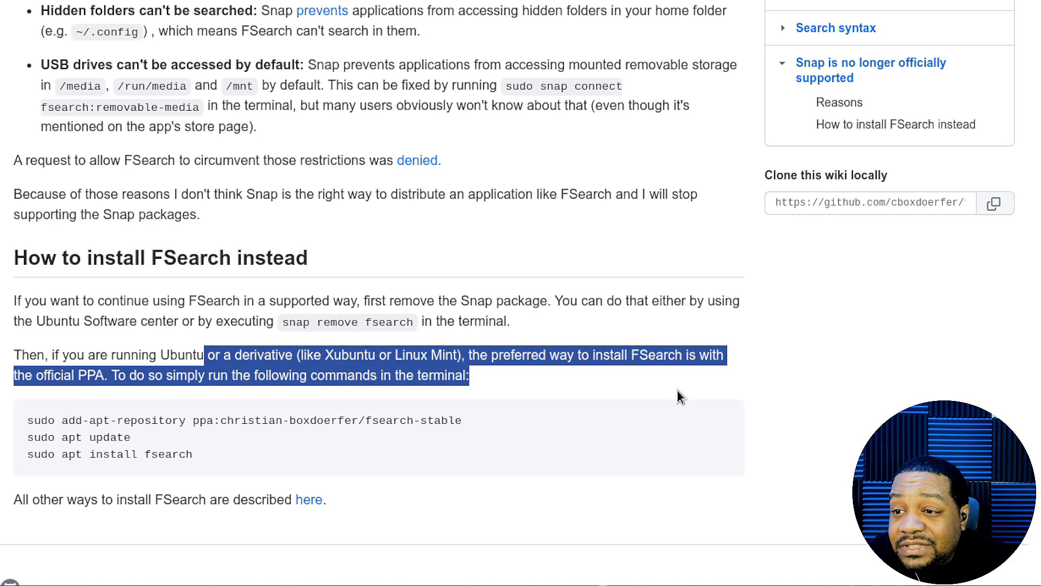
{"action": "left_click", "coordinate": [128, 426]}
{"action": "left_click_drag", "start_coordinate": [464, 420], "coordinate": [24, 420]}
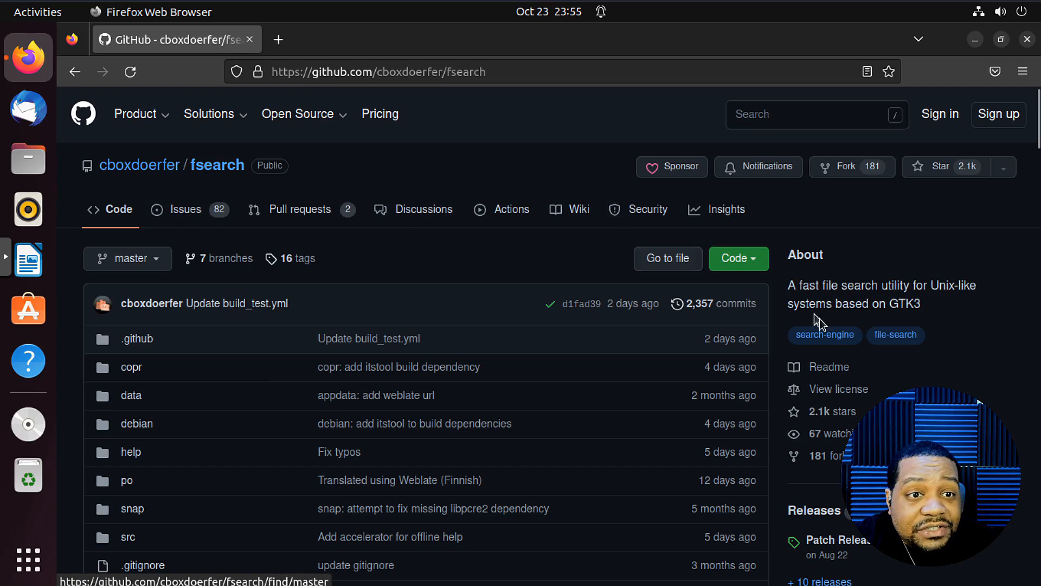
{"action": "scroll", "coordinate": [820, 319], "scroll_direction": "down", "scroll_amount": 8}
{"action": "scroll", "coordinate": [795, 348], "scroll_direction": "down", "scroll_amount": 2}
{"action": "scroll", "coordinate": [786, 352], "scroll_direction": "down", "scroll_amount": 3}
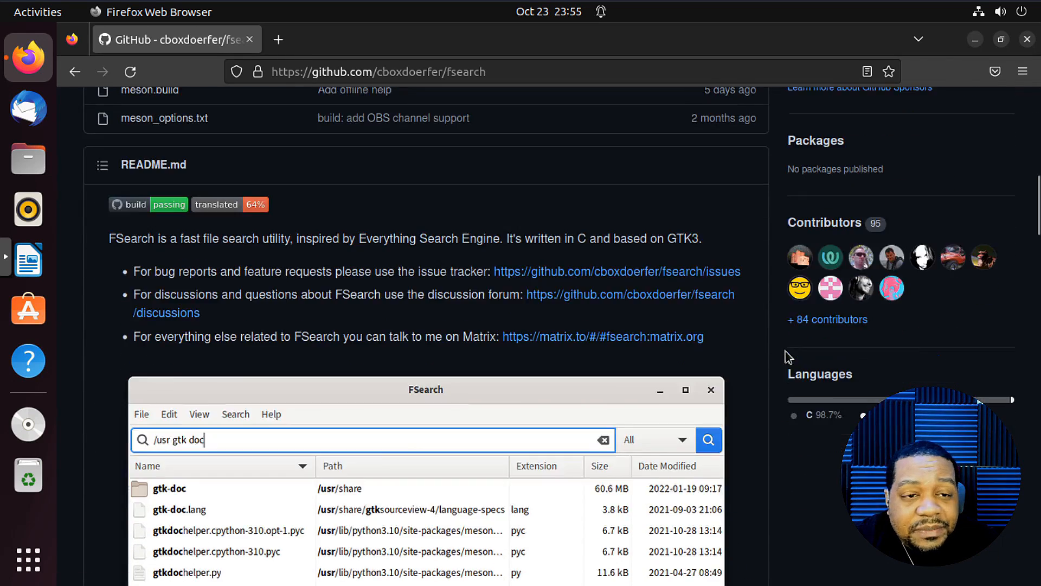
{"action": "scroll", "coordinate": [786, 352], "scroll_direction": "down", "scroll_amount": 4}
Reach the wiki's 'How to install FSearch instead' section via the Snap support page
{"action": "key", "text": "Home"}
{"action": "scroll", "coordinate": [787, 345], "scroll_direction": "down", "scroll_amount": 5}
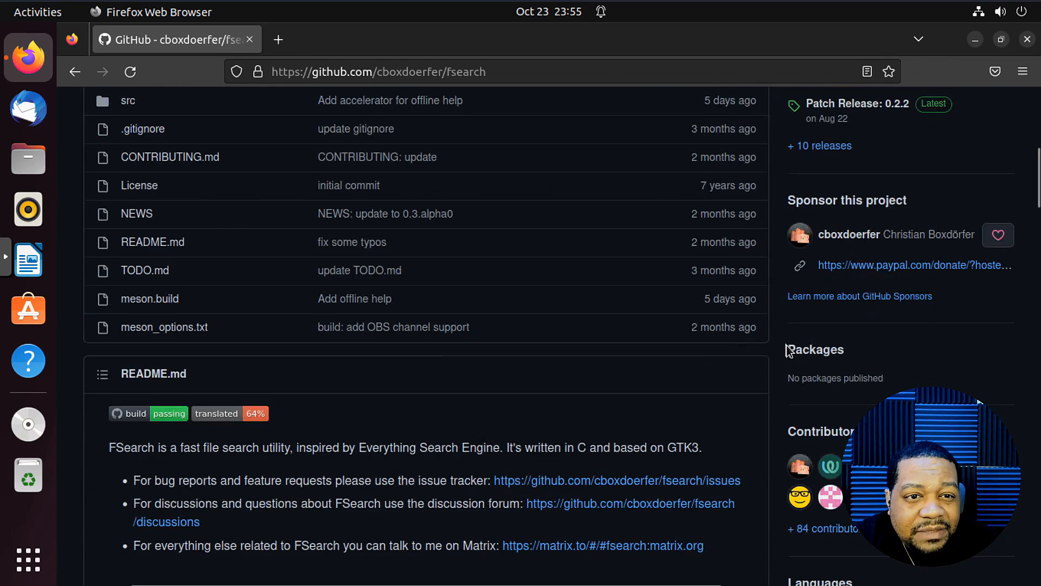
{"action": "scroll", "coordinate": [782, 388], "scroll_direction": "down", "scroll_amount": 8}
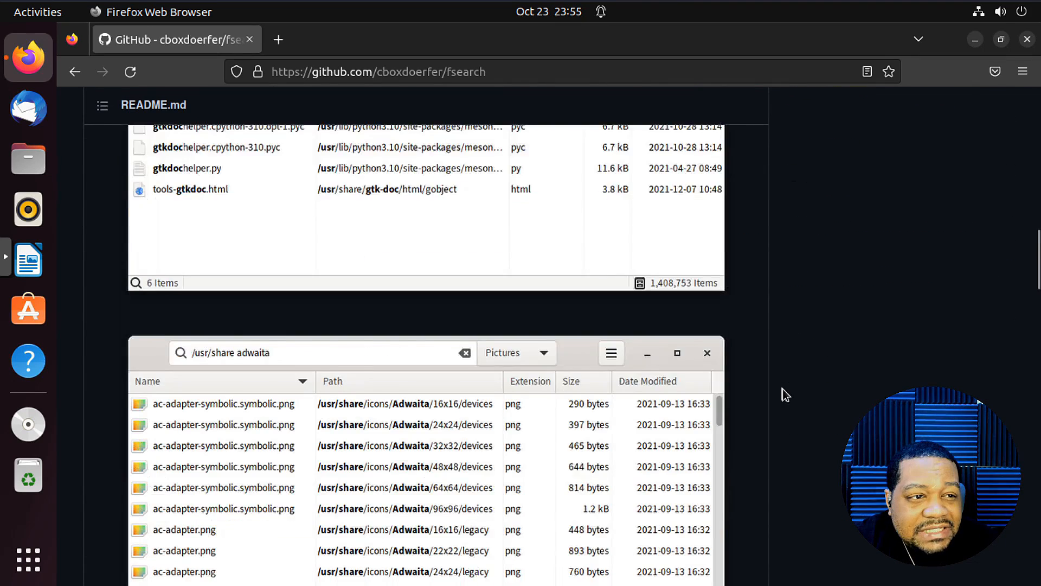
{"action": "scroll", "coordinate": [783, 390], "scroll_direction": "down", "scroll_amount": 4}
{"action": "scroll", "coordinate": [782, 390], "scroll_direction": "down", "scroll_amount": 8}
{"action": "scroll", "coordinate": [780, 392], "scroll_direction": "down", "scroll_amount": 2}
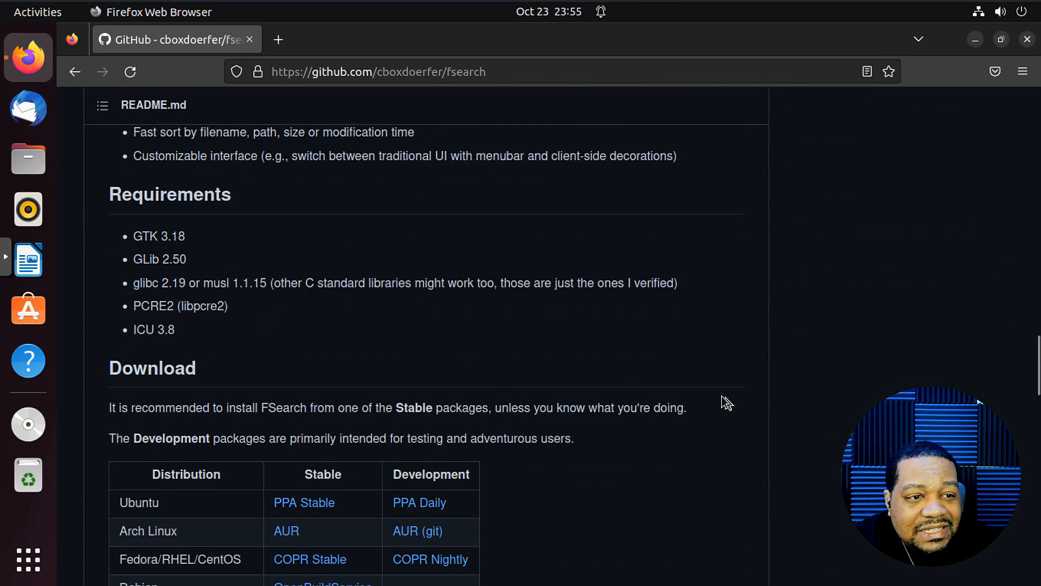
{"action": "scroll", "coordinate": [759, 387], "scroll_direction": "up", "scroll_amount": 8}
{"action": "scroll", "coordinate": [766, 371], "scroll_direction": "up", "scroll_amount": 8}
{"action": "scroll", "coordinate": [765, 370], "scroll_direction": "up", "scroll_amount": 3}
{"action": "left_click", "coordinate": [570, 214]}
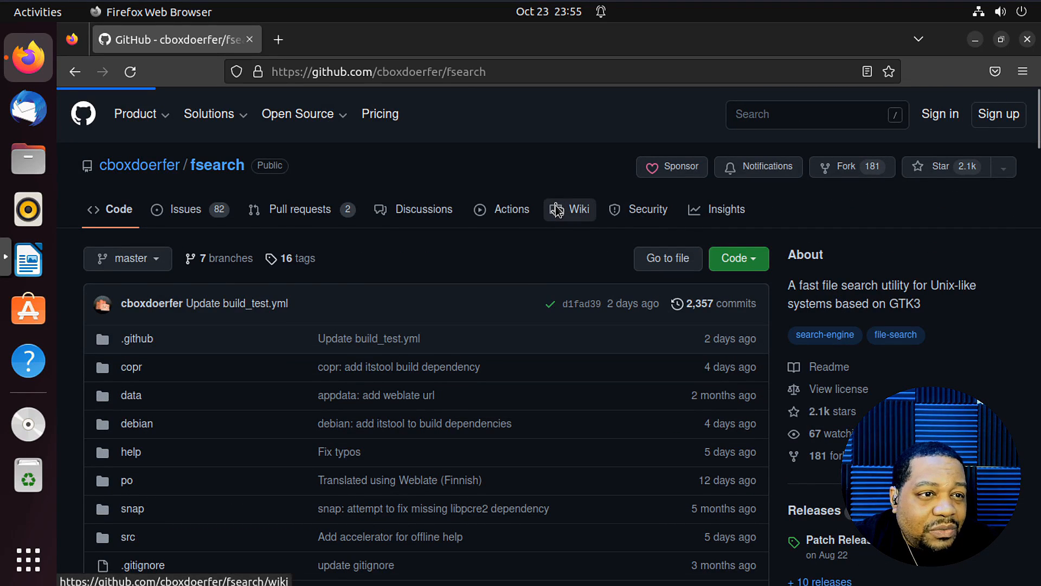
{"action": "scroll", "coordinate": [521, 325], "scroll_direction": "down", "scroll_amount": 5}
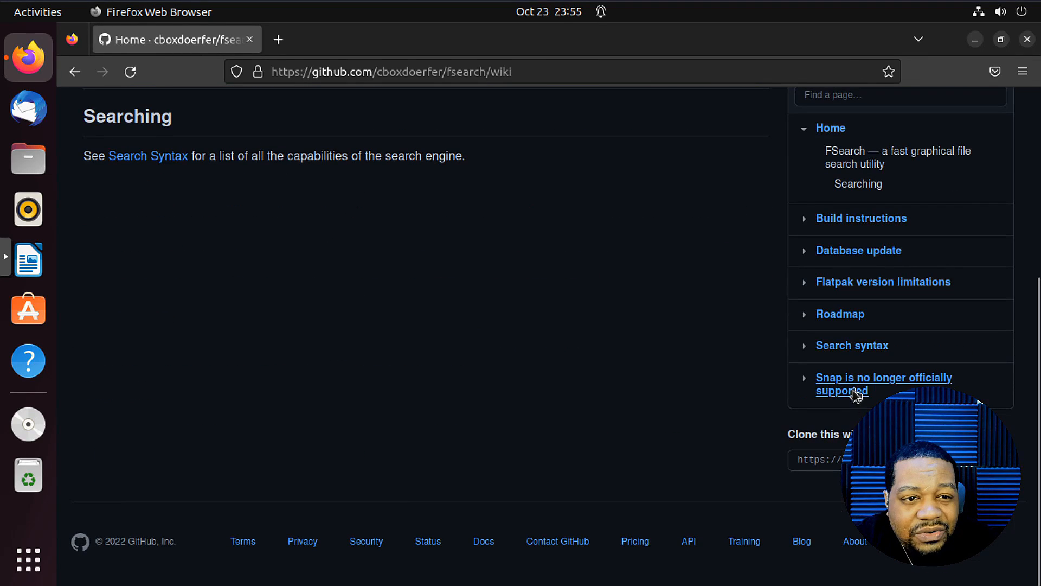
{"action": "left_click", "coordinate": [810, 377]}
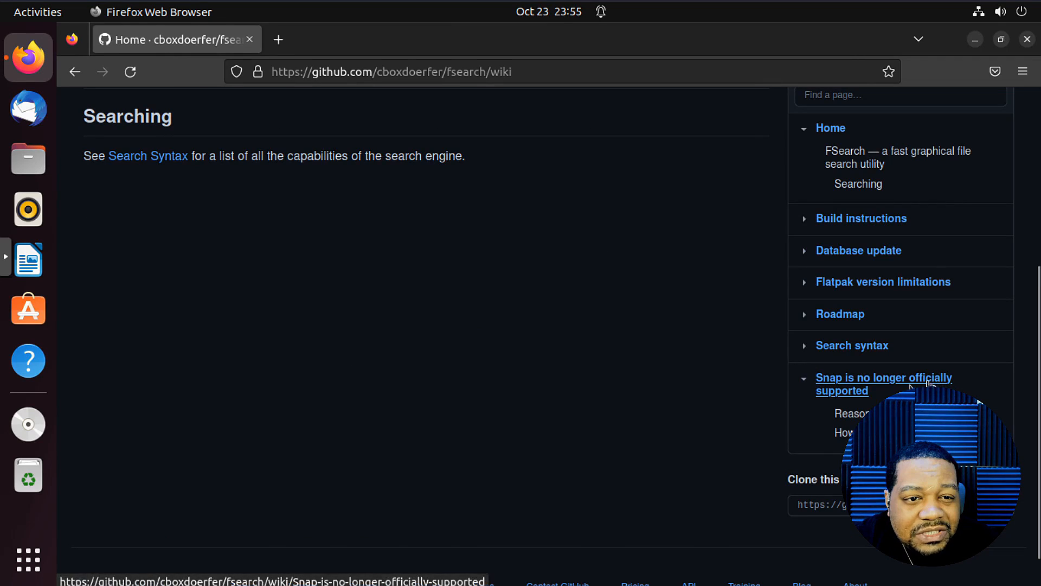
{"action": "left_click", "coordinate": [844, 432]}
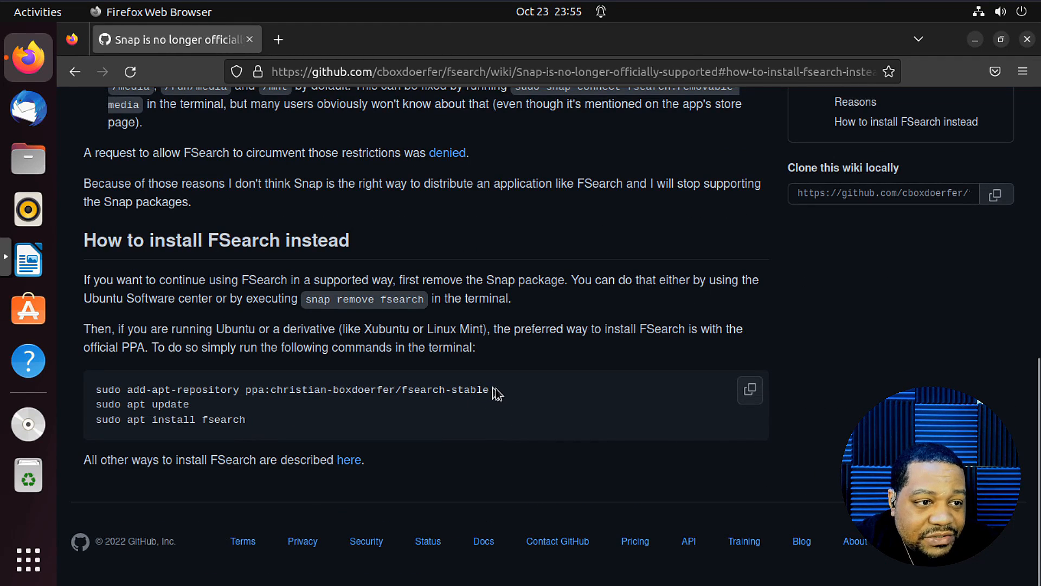
Copy the add-apt-repository PPA command from the wiki
{"action": "left_click_drag", "start_coordinate": [493, 391], "coordinate": [94, 388]}
{"action": "right_click", "coordinate": [180, 392]}
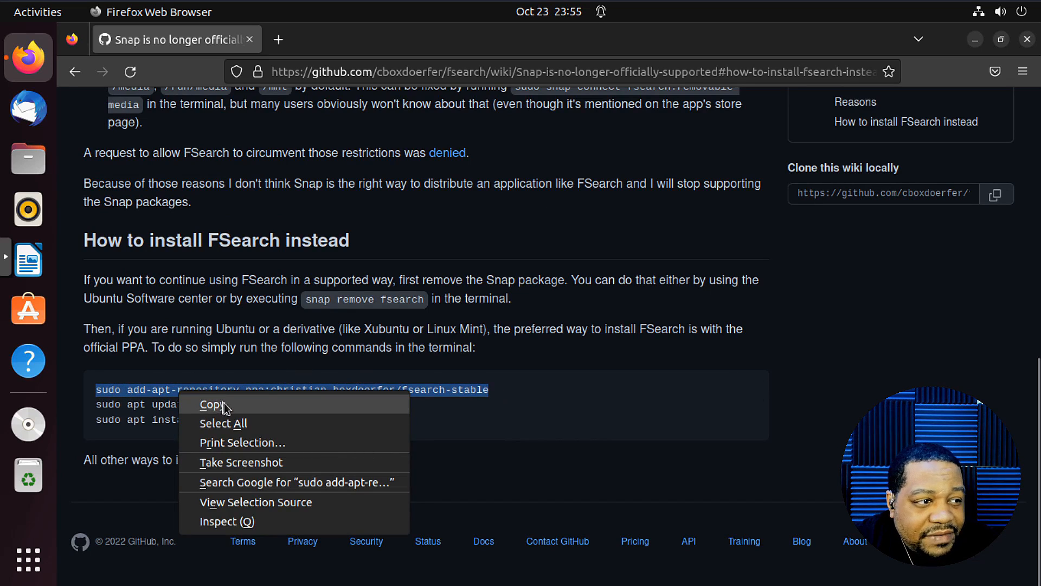
{"action": "left_click", "coordinate": [213, 404]}
Launch Terminal from the app grid and run sudo apt update with the password
{"action": "left_click", "coordinate": [28, 559]}
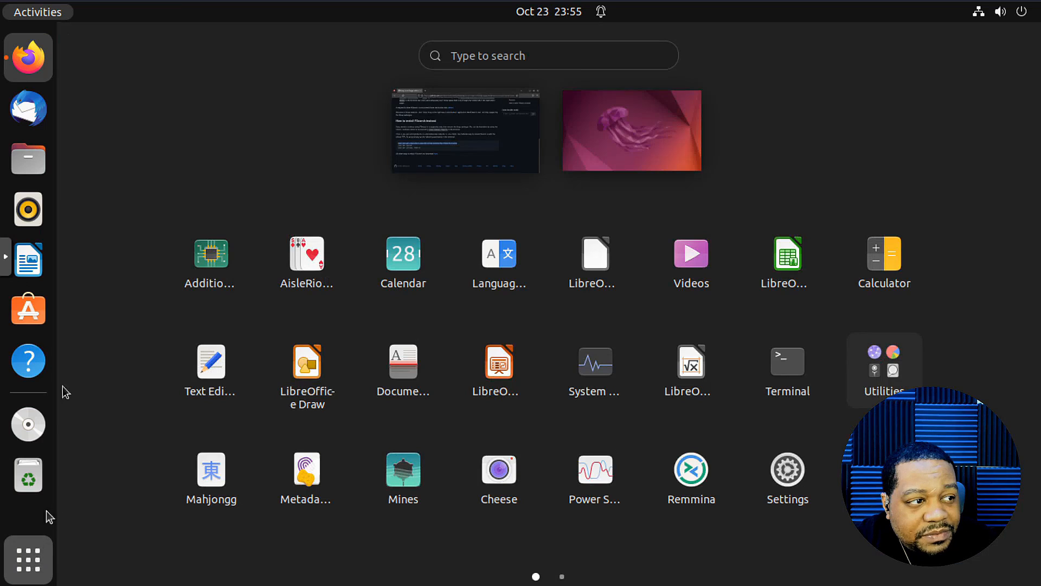
{"action": "left_click", "coordinate": [788, 370]}
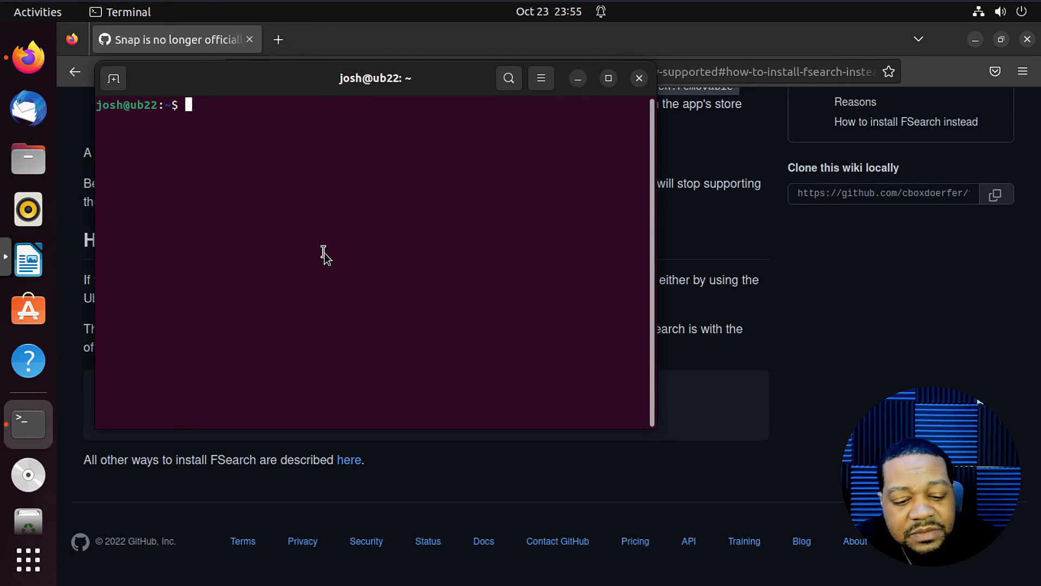
{"action": "type", "text": "sudp"}
{"action": "key", "text": "BackSpace"}
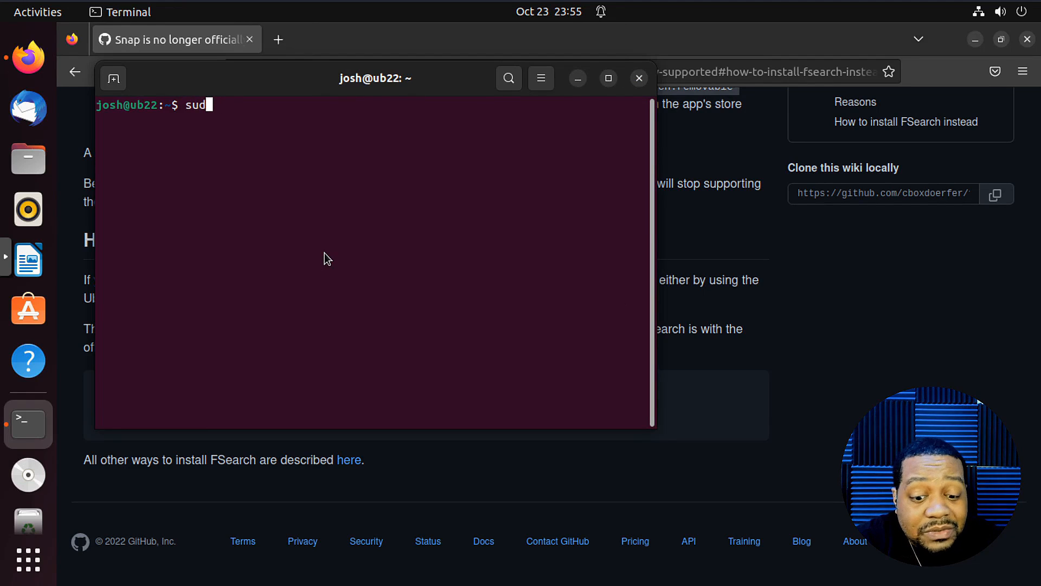
{"action": "type", "text": "apt update"}
{"action": "key", "text": "Return"}
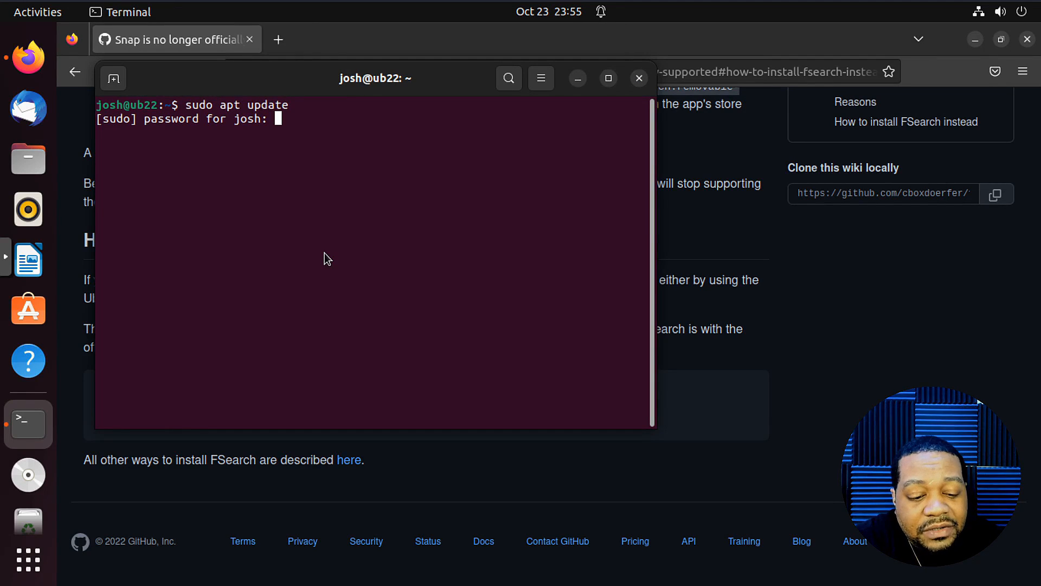
{"action": "key", "text": "Return"}
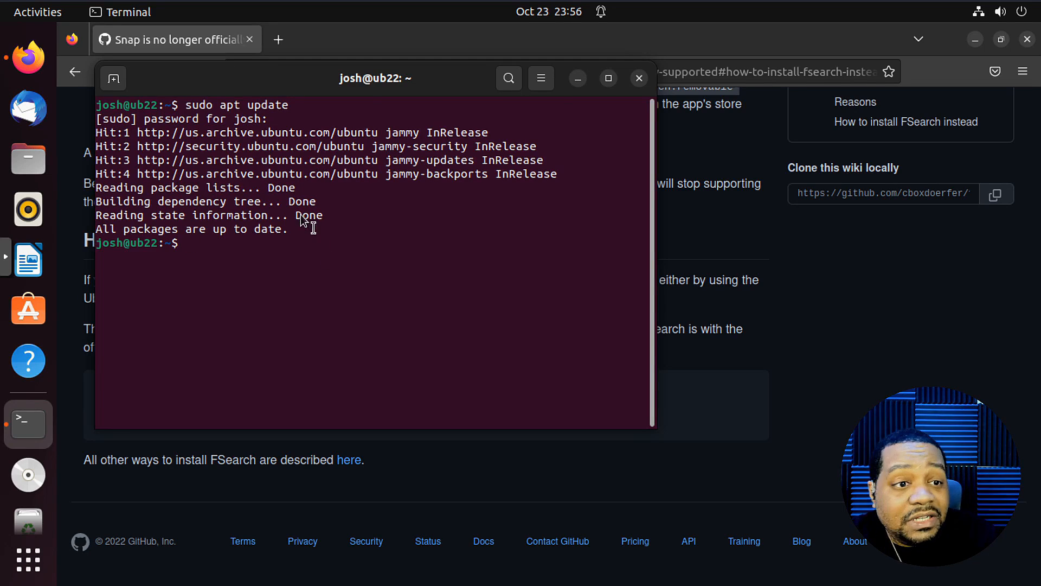
Paste and run the add-apt-repository command, confirming the fsearch-stable PPA
{"action": "key", "text": "ctrl+shift+v"}
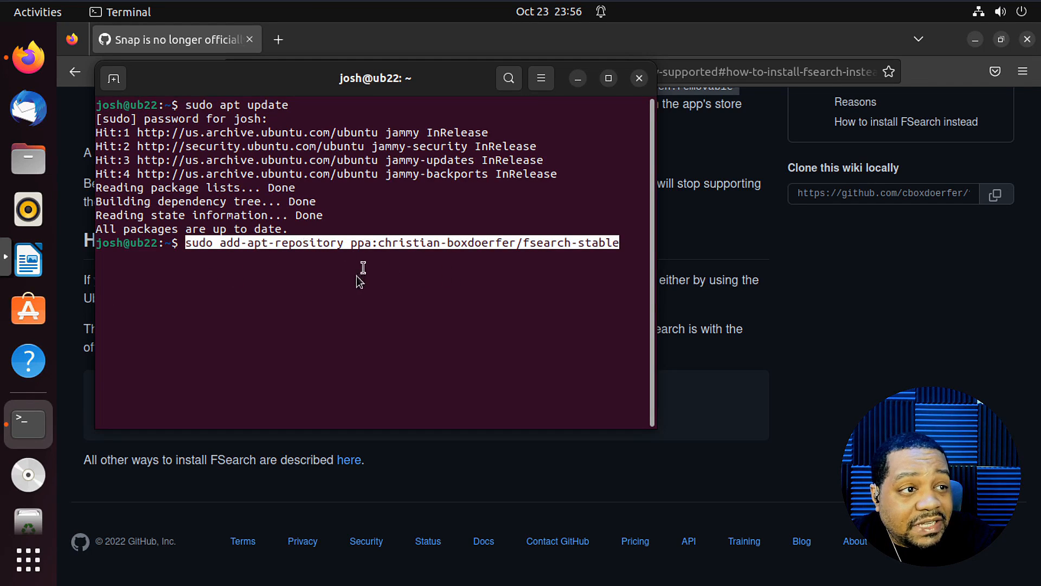
{"action": "key", "text": "Return"}
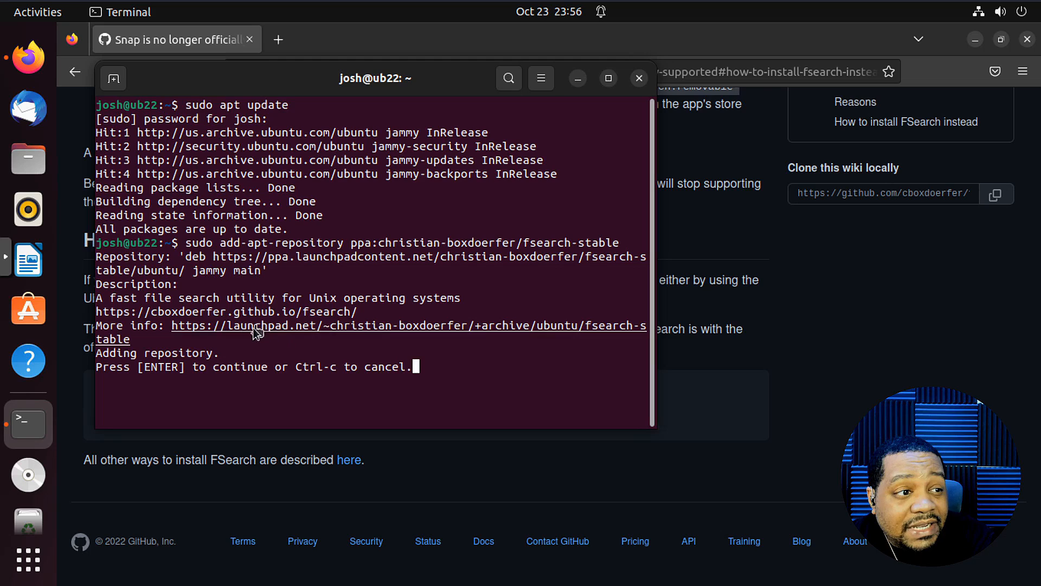
{"action": "key", "text": "Return"}
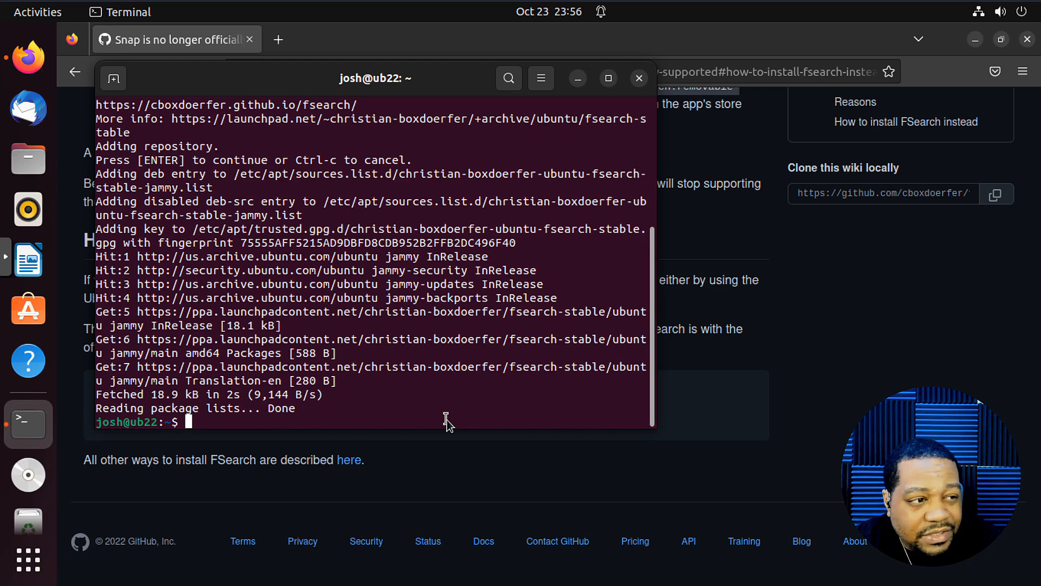
Rerun sudo apt update, install fsearch via apt, then exit the terminal
{"action": "key", "text": "Up"}
{"action": "key", "text": "Up"}
{"action": "key", "text": "Return"}
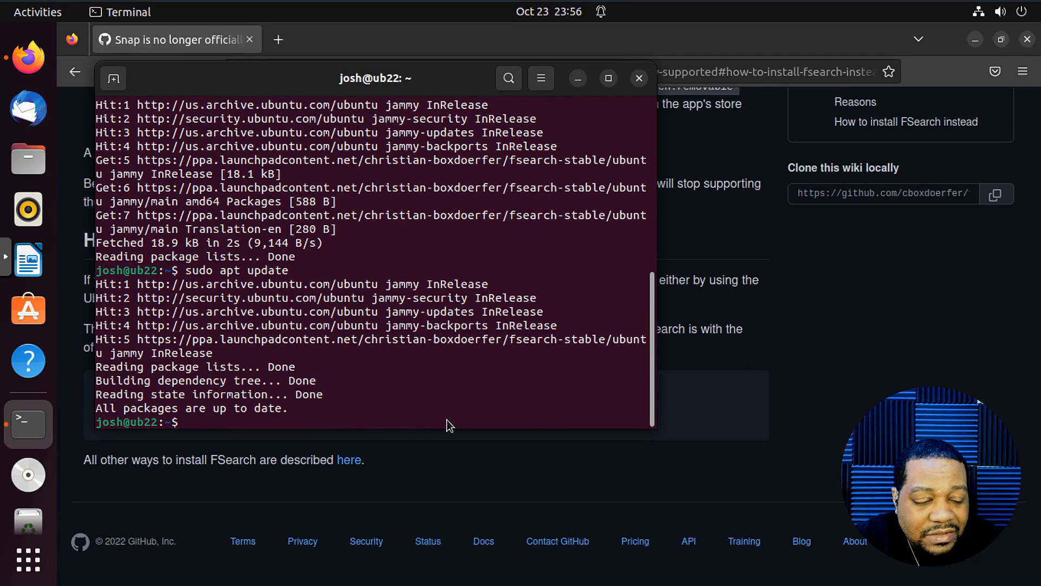
{"action": "type", "text": "sudo apt "}
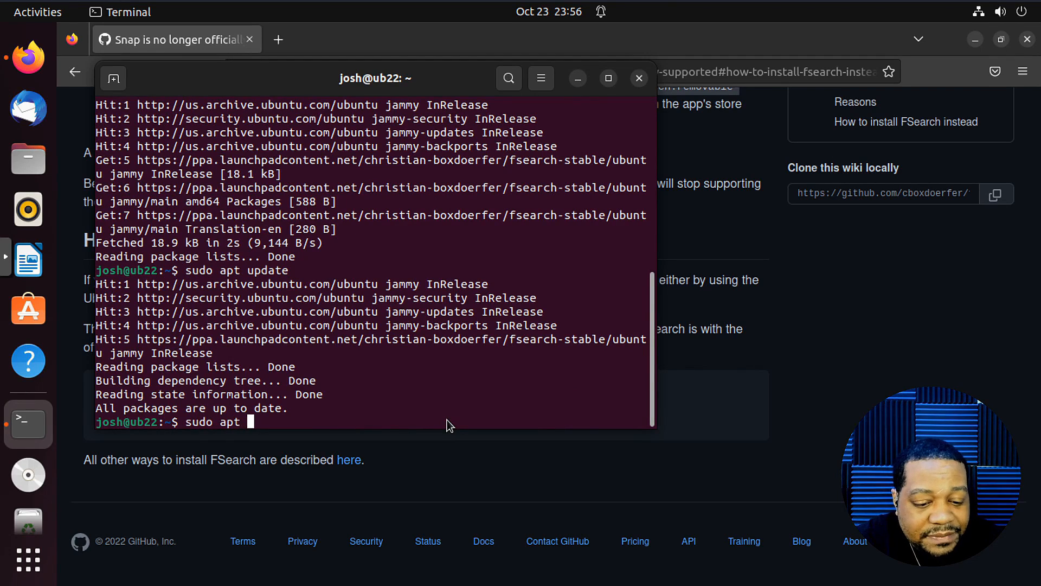
{"action": "type", "text": "install "}
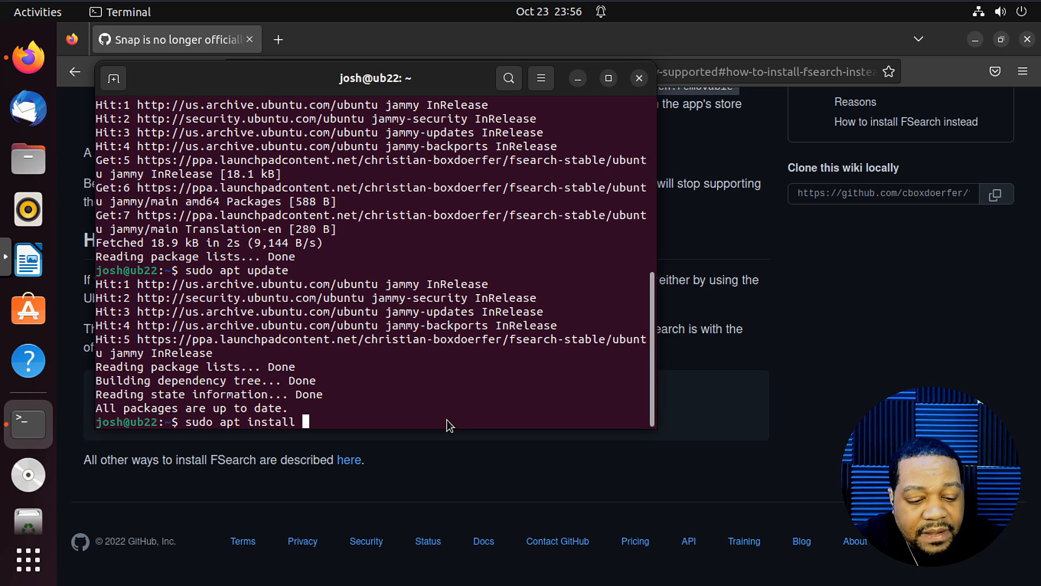
{"action": "type", "text": "fsearch"}
{"action": "key", "text": "Return"}
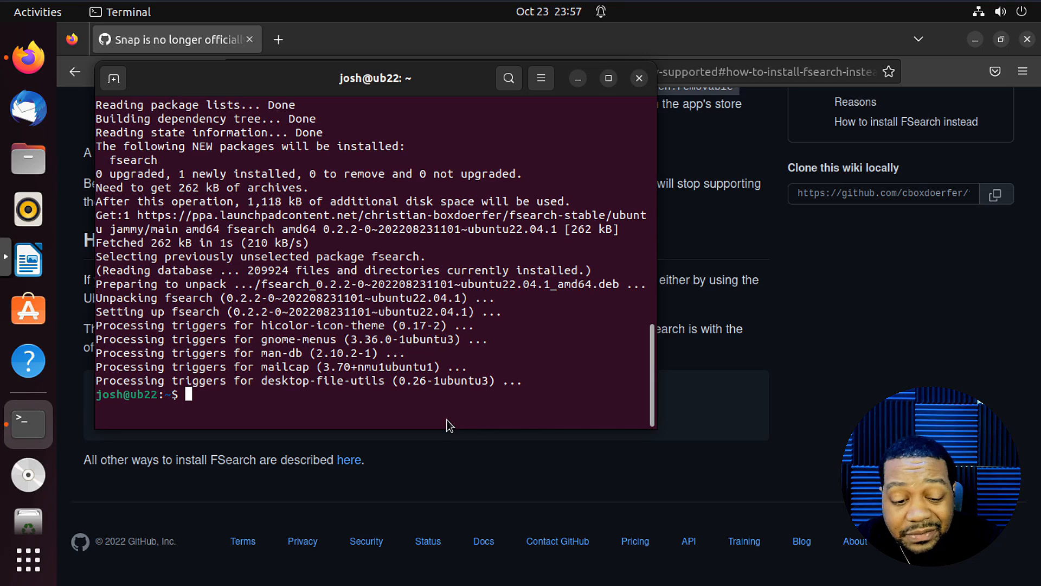
{"action": "type", "text": "exit"}
{"action": "key", "text": "Return"}
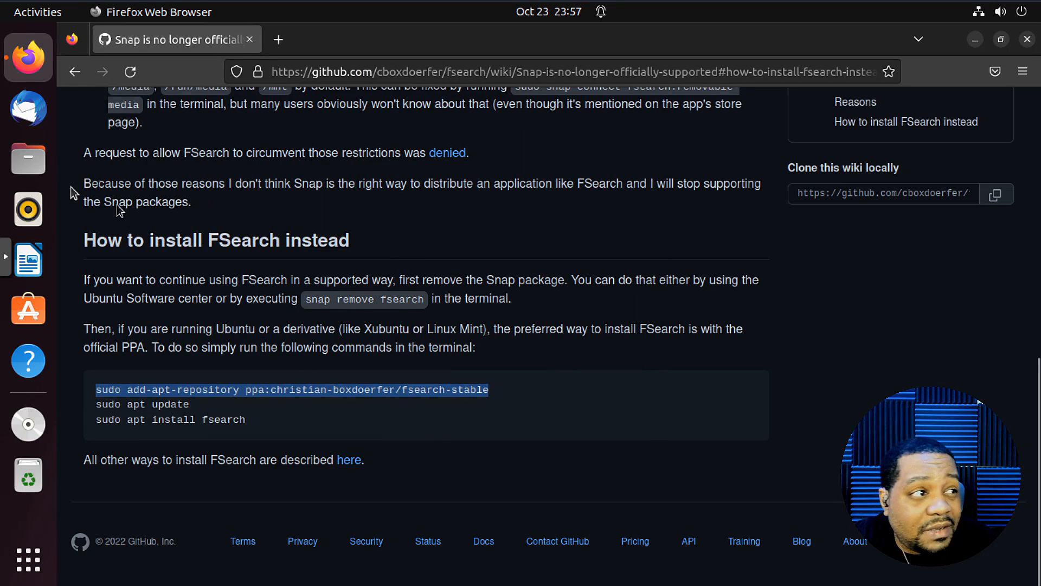
Launch FSearch from the app grid and nudge its window slightly lower
{"action": "left_click", "coordinate": [28, 557]}
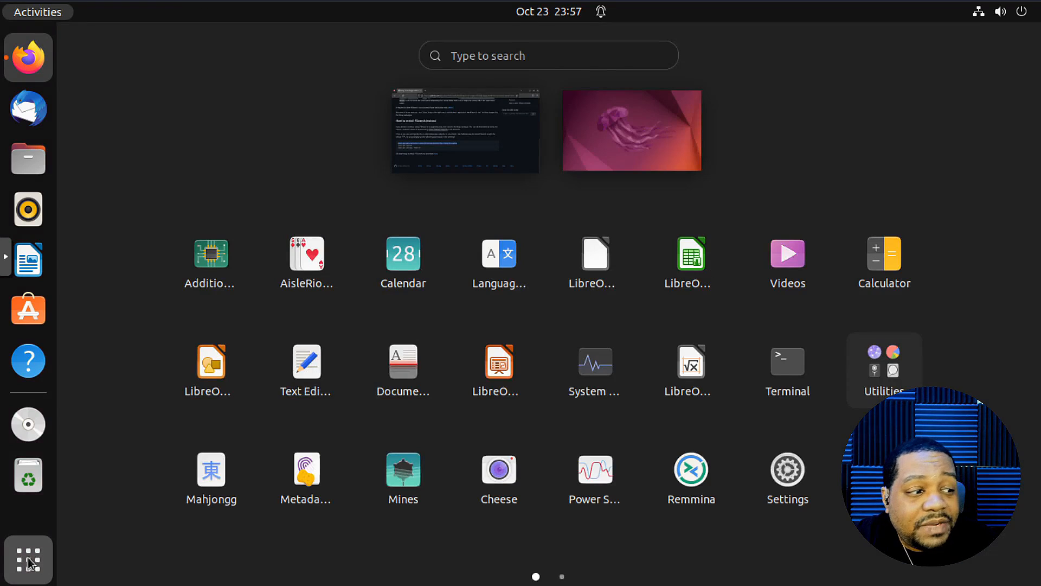
{"action": "scroll", "coordinate": [736, 389], "scroll_direction": "down", "scroll_amount": 1}
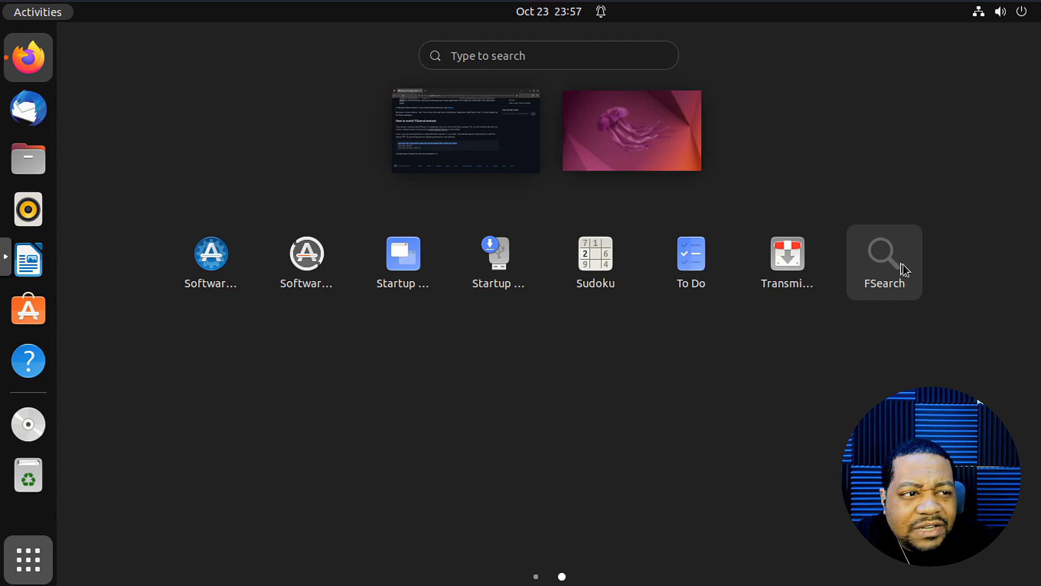
{"action": "left_click", "coordinate": [884, 262]}
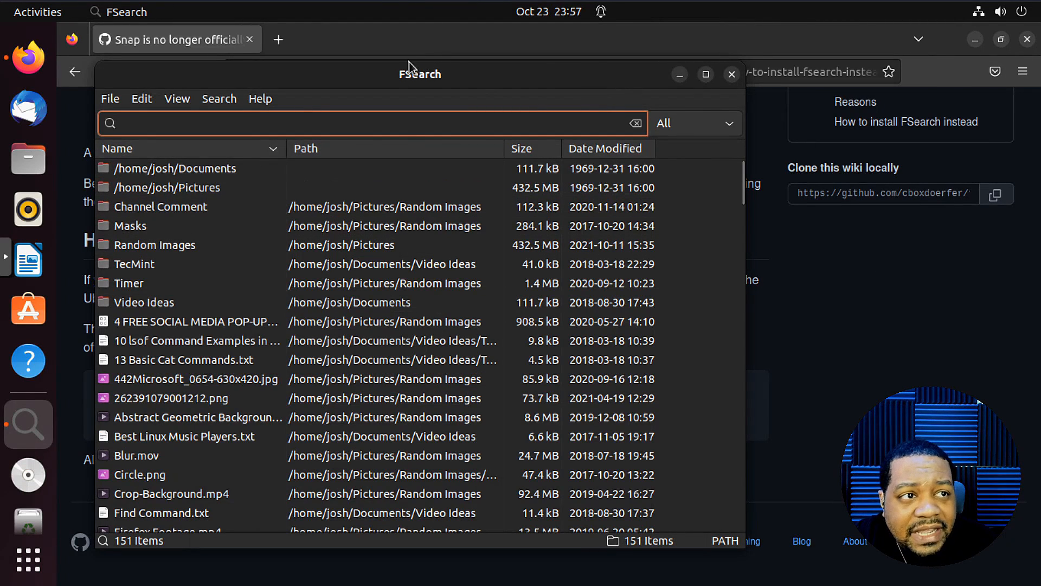
{"action": "left_click_drag", "start_coordinate": [418, 78], "coordinate": [416, 97]}
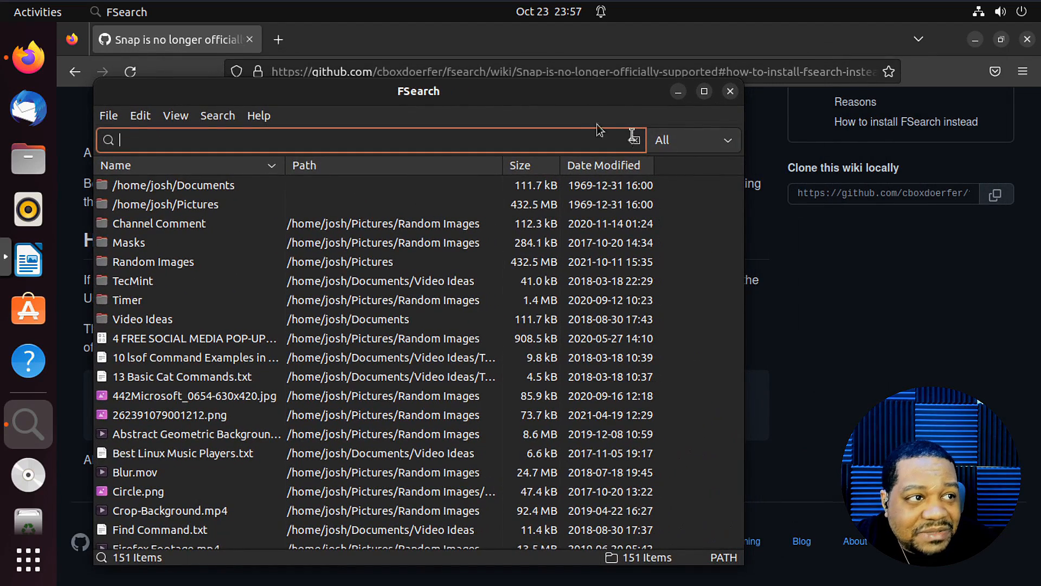
Reach FSearch's database settings via Edit > Preferences
{"action": "left_click", "coordinate": [107, 115]}
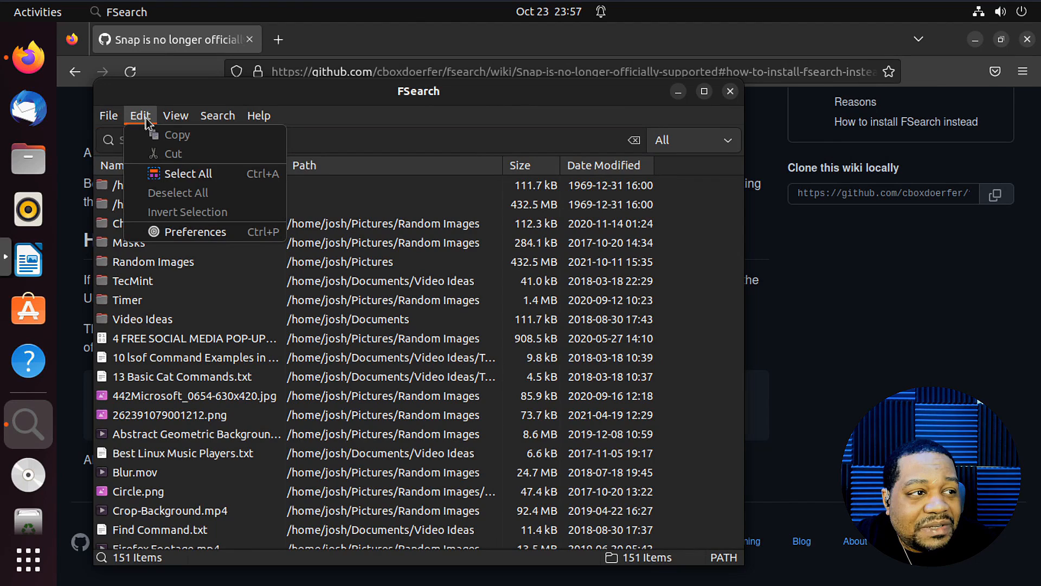
{"action": "left_click", "coordinate": [187, 231]}
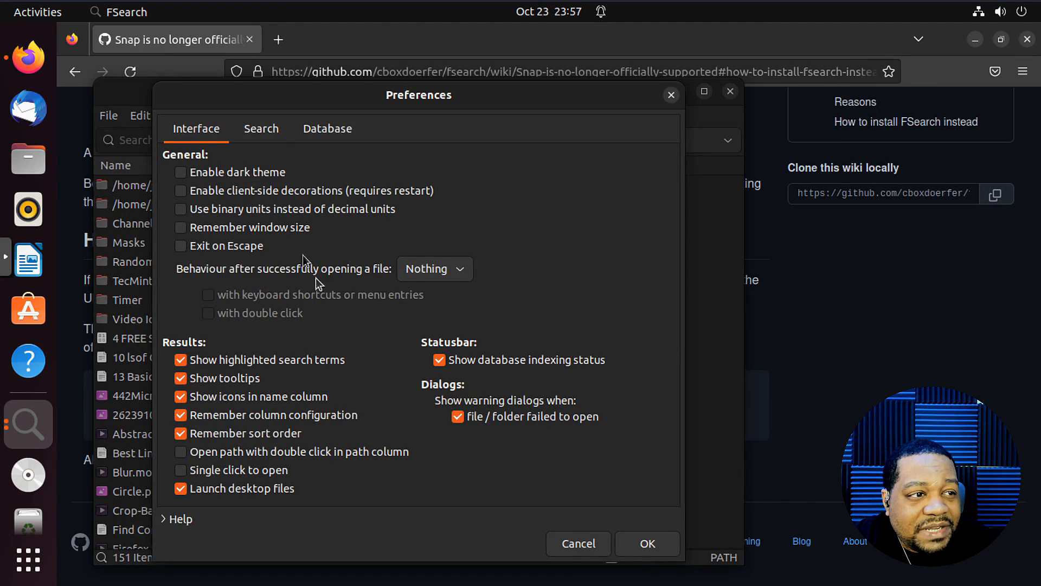
{"action": "left_click", "coordinate": [327, 129]}
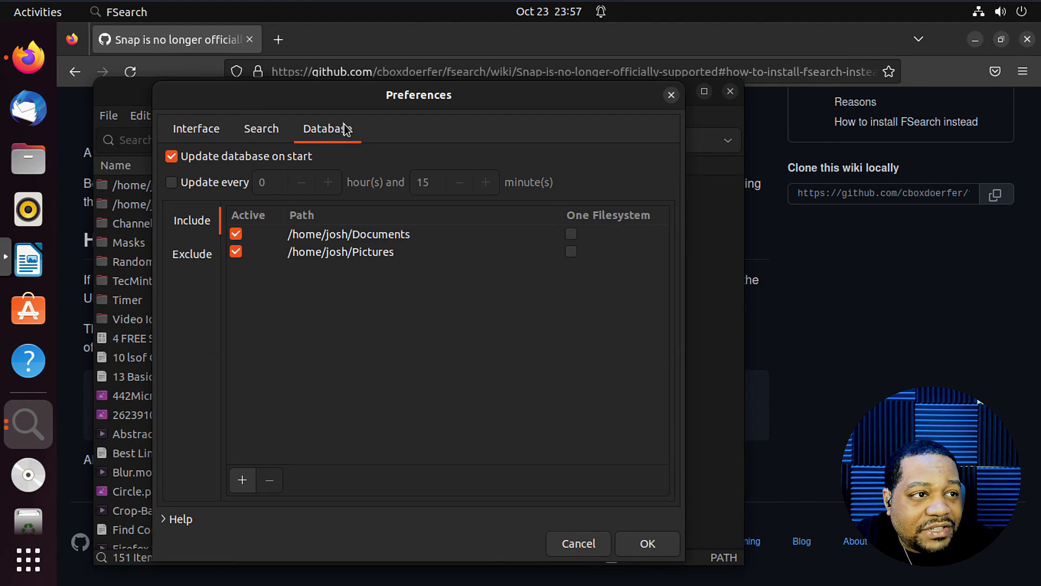
Remove Pictures and Documents from the Include list, confirm, and minimize Firefox
{"action": "left_click", "coordinate": [236, 235]}
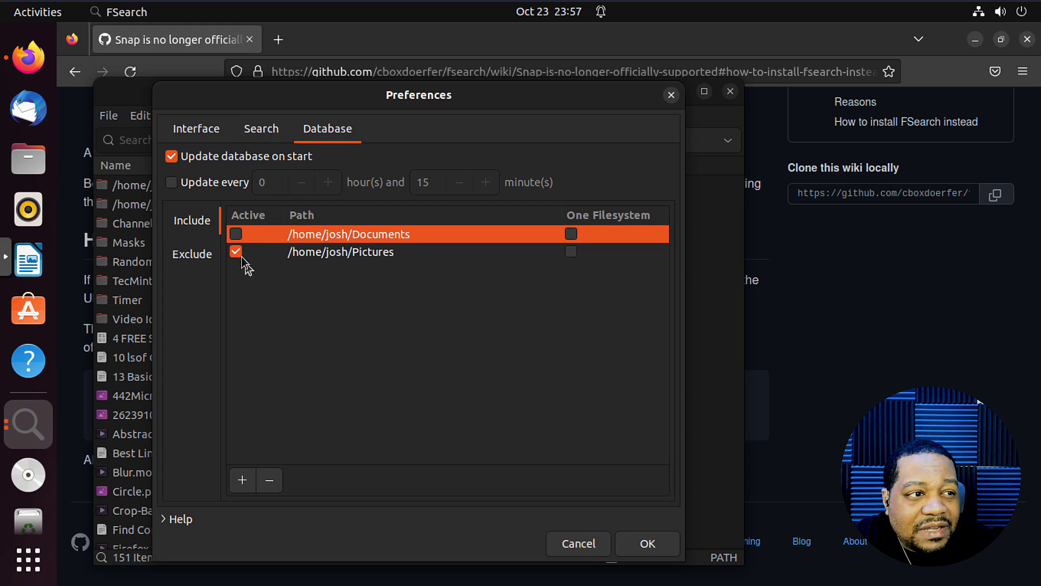
{"action": "left_click", "coordinate": [269, 480]}
{"action": "left_click", "coordinate": [269, 480]}
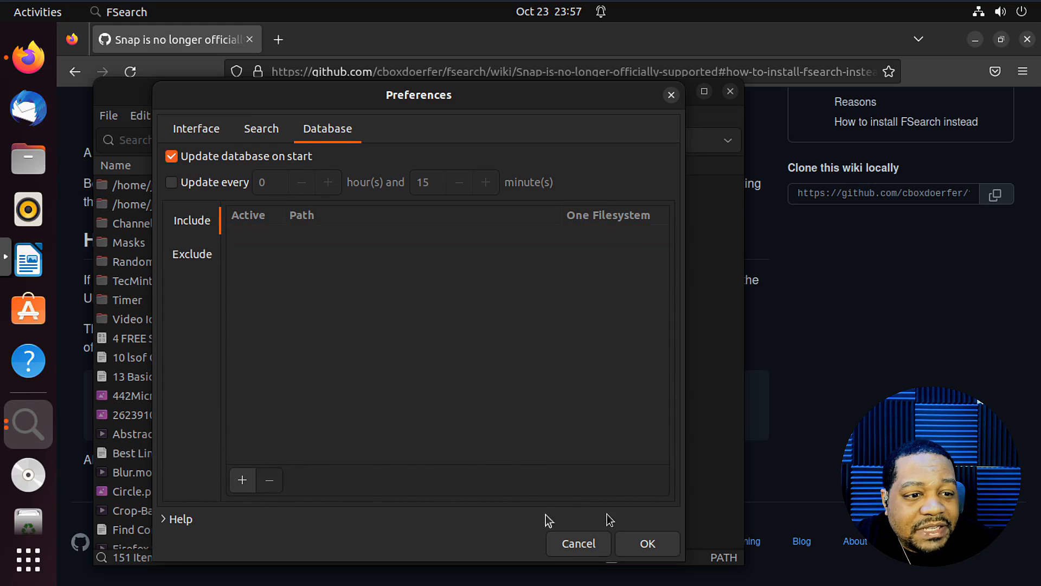
{"action": "left_click", "coordinate": [647, 544]}
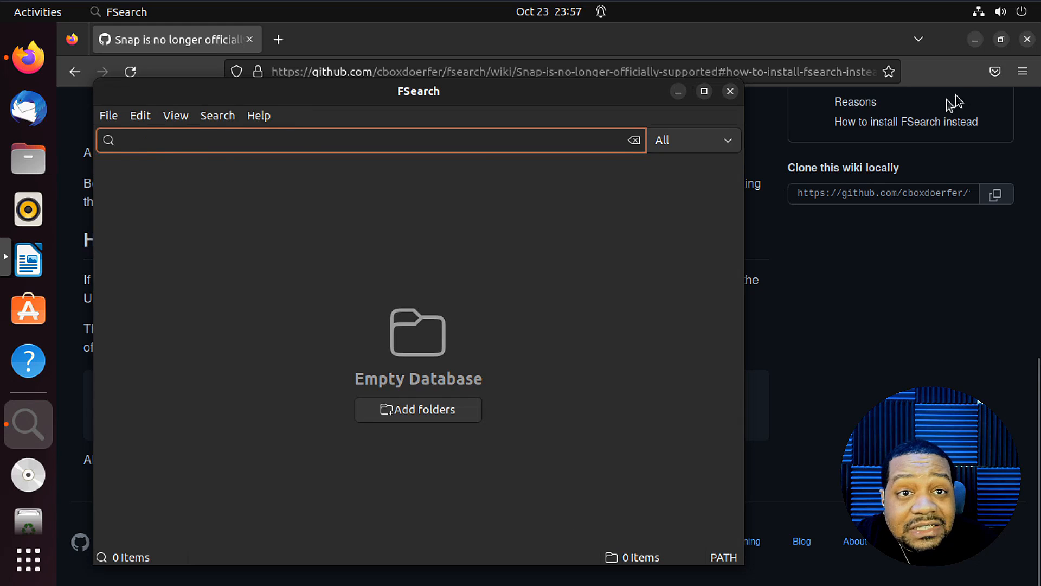
{"action": "left_click", "coordinate": [975, 39]}
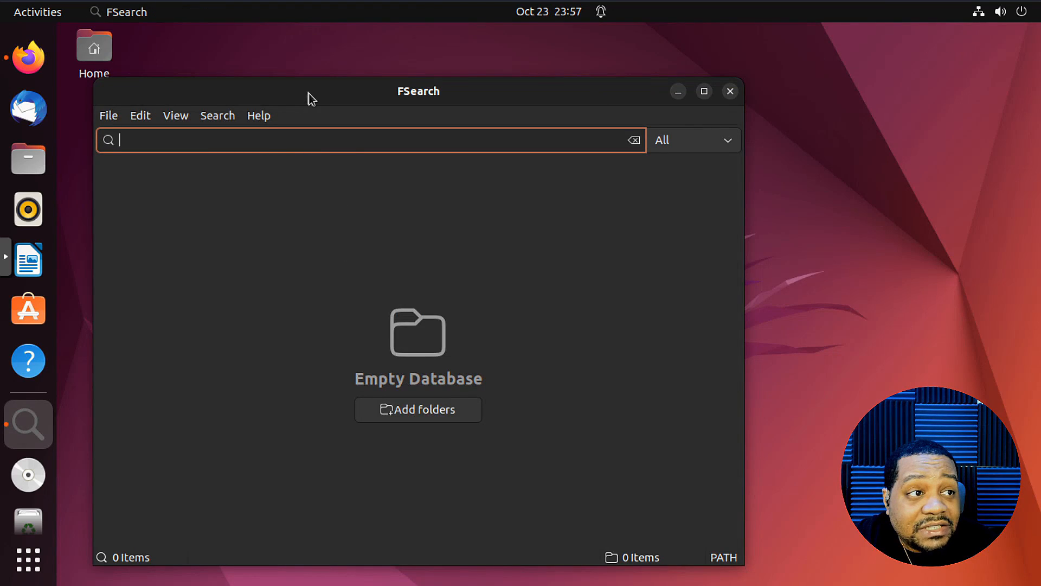
Reposition the FSearch window and reopen Edit > Preferences
{"action": "mouse_move", "coordinate": [308, 93]}
{"action": "left_mouse_down"}
{"action": "mouse_move", "coordinate": [358, 76]}
{"action": "mouse_move", "coordinate": [343, 74]}
{"action": "left_mouse_up"}
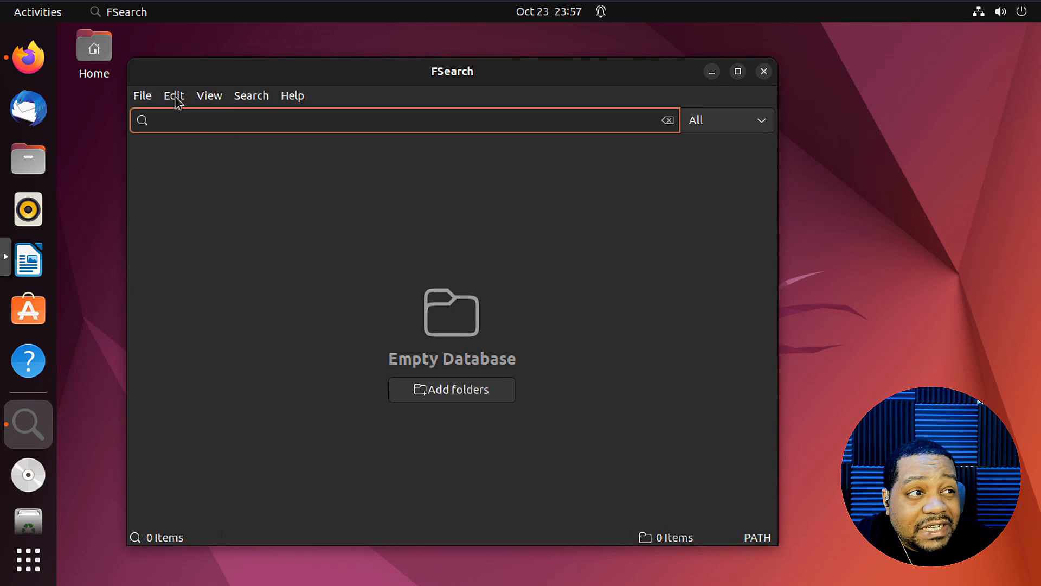
{"action": "left_click", "coordinate": [174, 96]}
{"action": "mouse_move", "coordinate": [175, 96]}
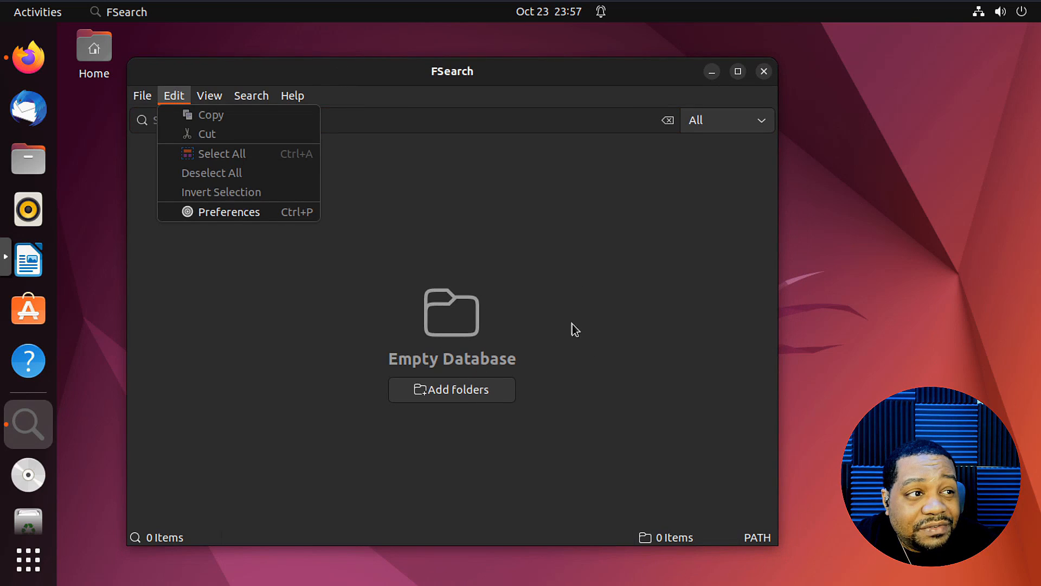
{"action": "left_click", "coordinate": [573, 323]}
{"action": "left_click", "coordinate": [174, 95]}
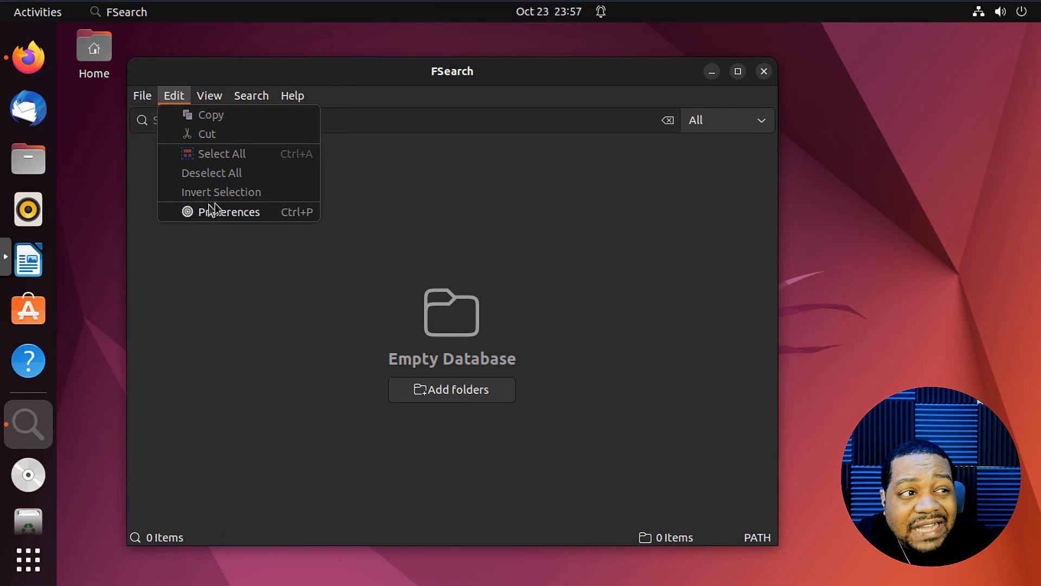
{"action": "left_click", "coordinate": [220, 213]}
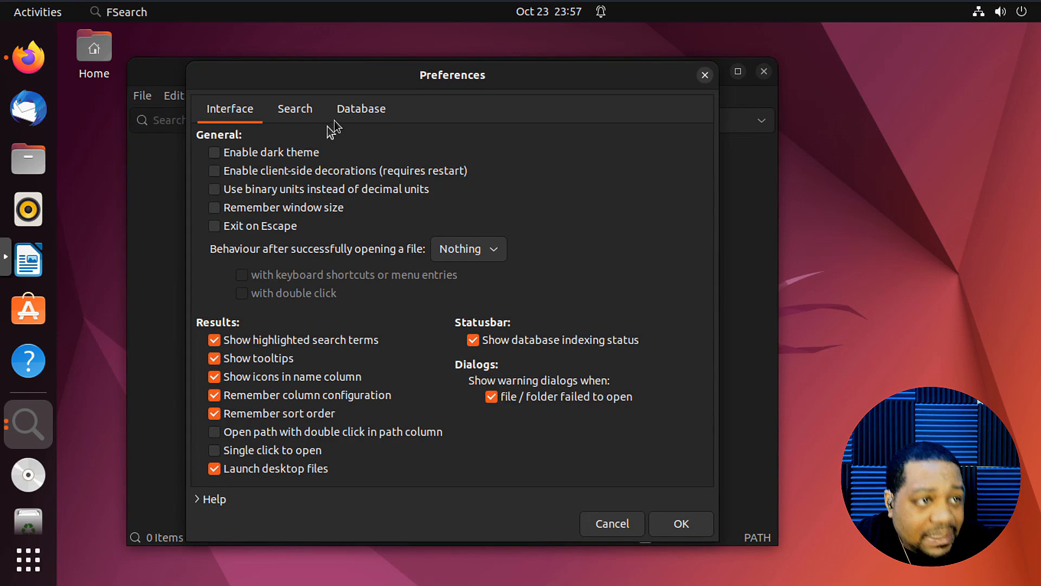
In the Database settings, start adding a folder under Include, bringing up the picker
{"action": "left_click", "coordinate": [357, 110]}
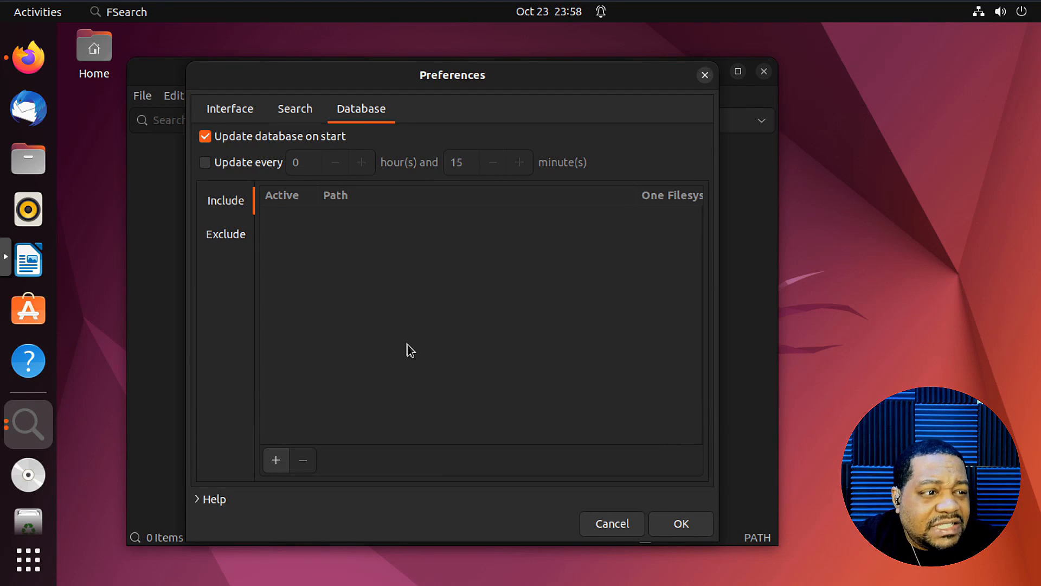
{"action": "left_click", "coordinate": [276, 460]}
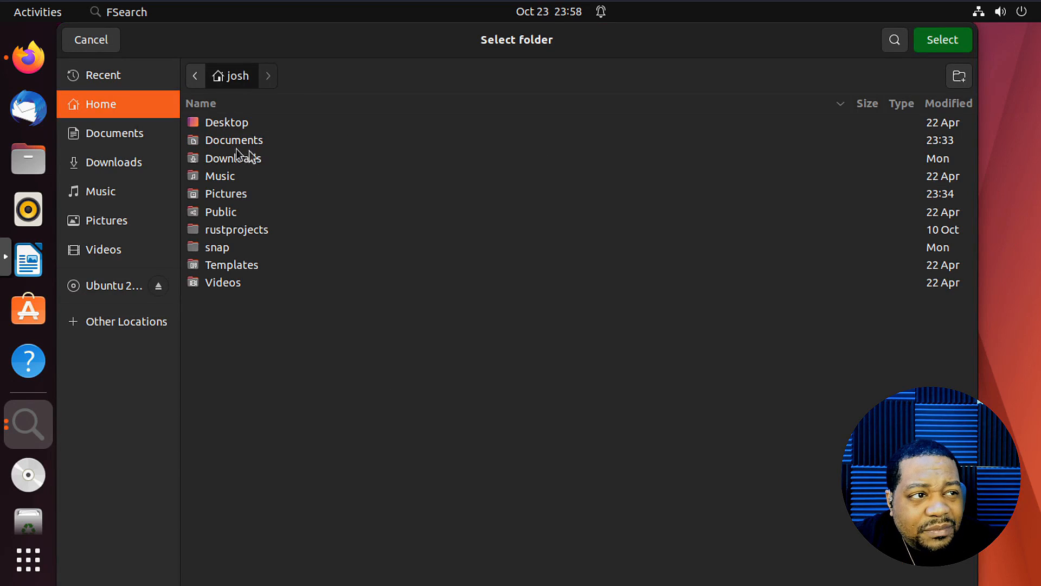
Choose the home folder /home/josh in the picker and apply the database settings
{"action": "left_click", "coordinate": [203, 142]}
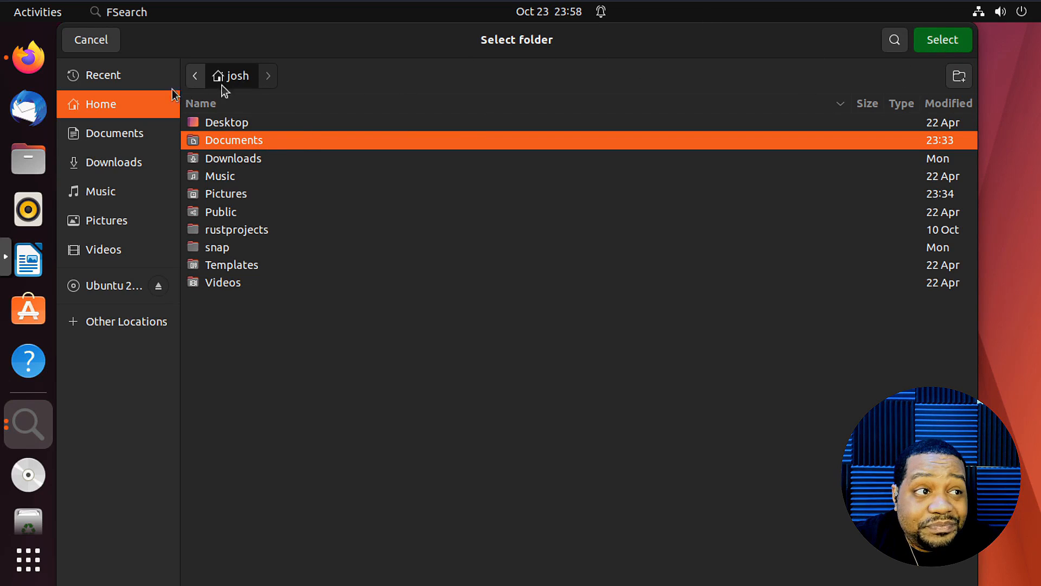
{"action": "left_click", "coordinate": [108, 106]}
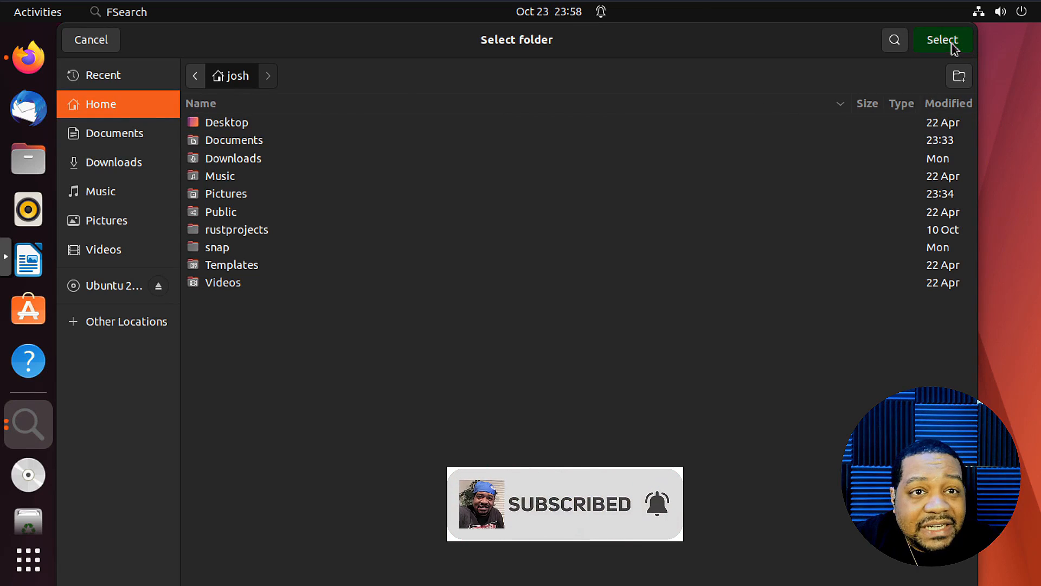
{"action": "left_click", "coordinate": [951, 42]}
{"action": "left_click", "coordinate": [682, 525]}
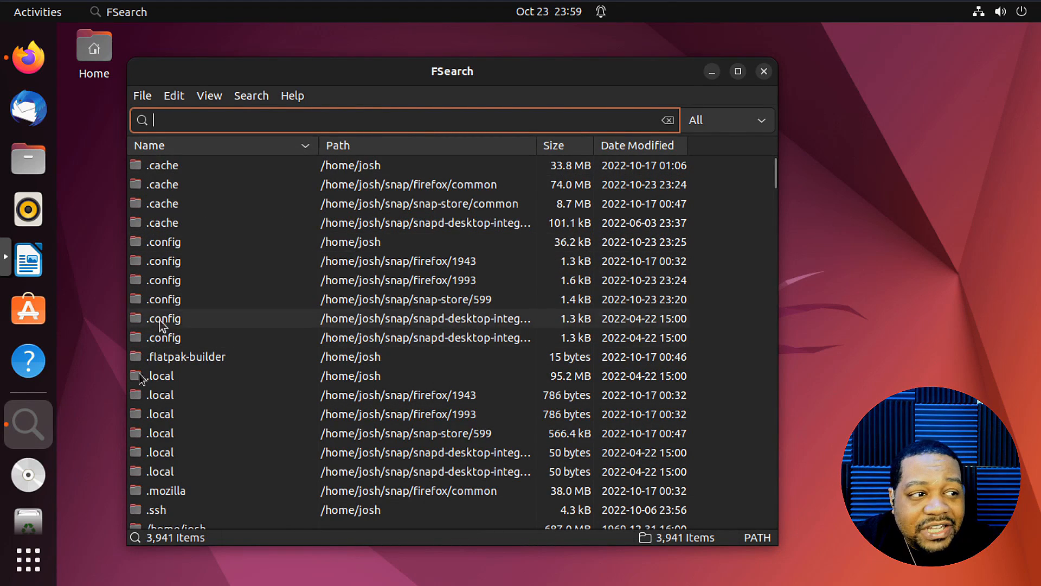
{"action": "scroll", "coordinate": [177, 402], "scroll_direction": "down", "scroll_amount": 6}
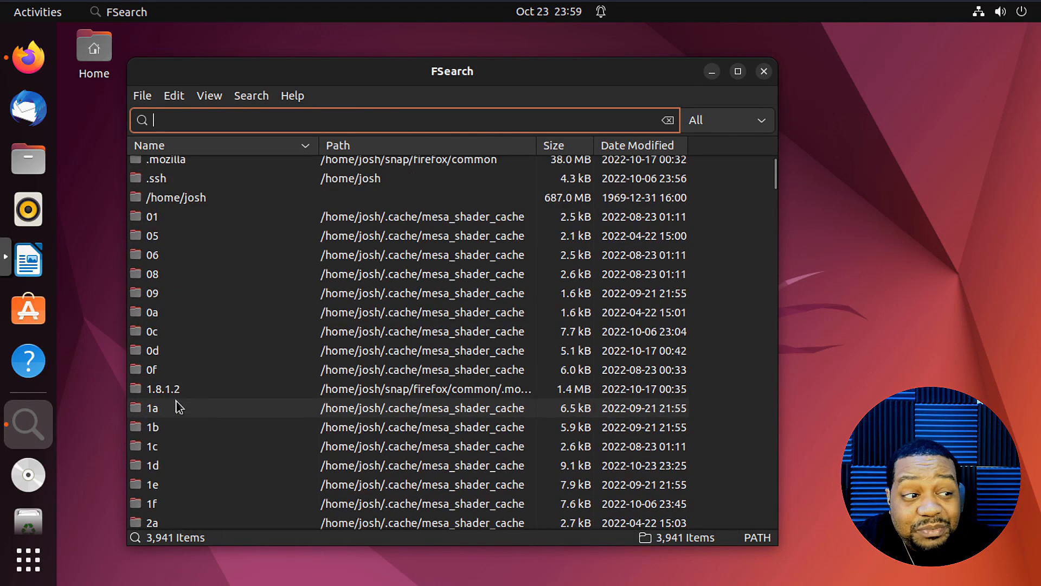
{"action": "scroll", "coordinate": [186, 394], "scroll_direction": "up", "scroll_amount": 6}
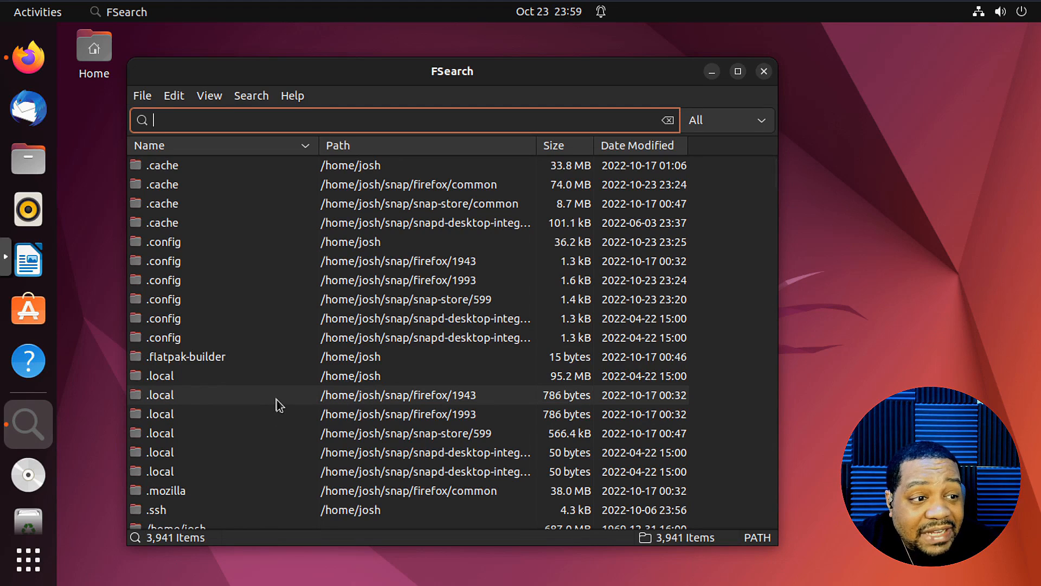
{"action": "scroll", "coordinate": [277, 399], "scroll_direction": "down", "scroll_amount": 3}
{"action": "scroll", "coordinate": [281, 401], "scroll_direction": "up", "scroll_amount": 3}
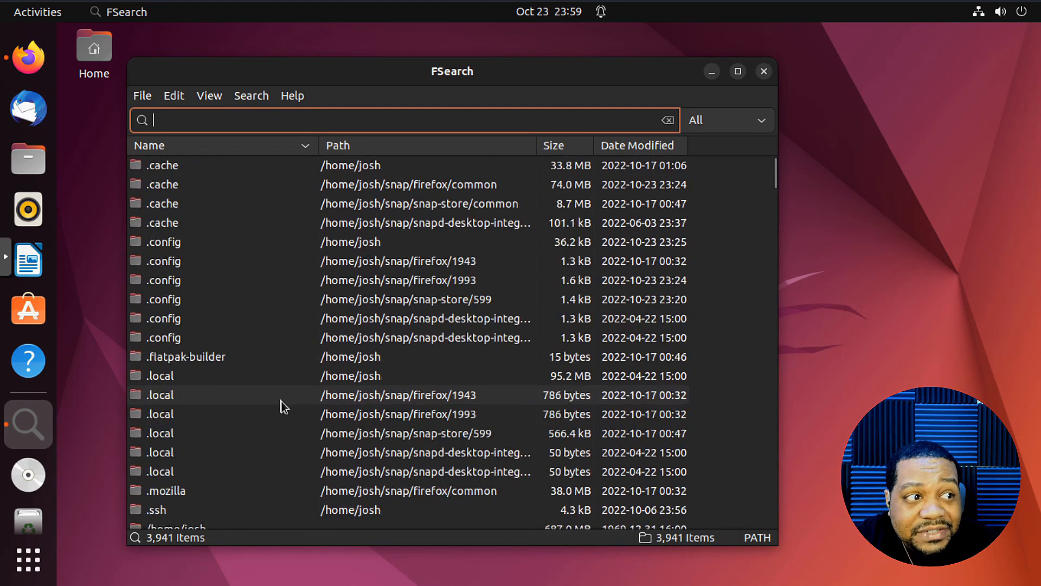
{"action": "scroll", "coordinate": [244, 350], "scroll_direction": "down", "scroll_amount": 5}
{"action": "scroll", "coordinate": [225, 331], "scroll_direction": "down", "scroll_amount": 2}
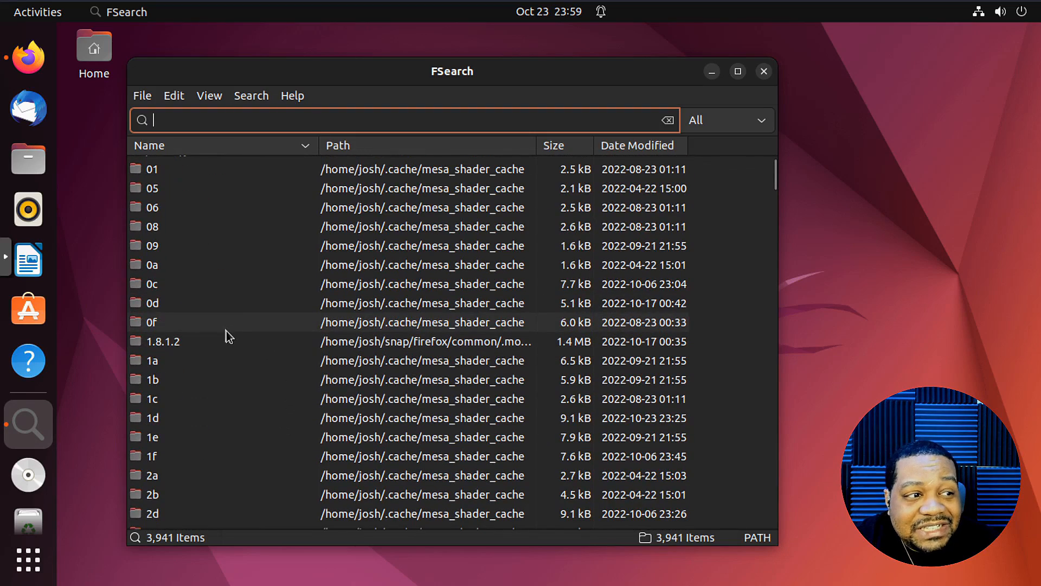
{"action": "scroll", "coordinate": [226, 331], "scroll_direction": "down", "scroll_amount": 5}
{"action": "scroll", "coordinate": [231, 330], "scroll_direction": "down", "scroll_amount": 5}
{"action": "scroll", "coordinate": [234, 328], "scroll_direction": "down", "scroll_amount": 3}
{"action": "scroll", "coordinate": [233, 327], "scroll_direction": "down", "scroll_amount": 5}
{"action": "scroll", "coordinate": [234, 327], "scroll_direction": "down", "scroll_amount": 3}
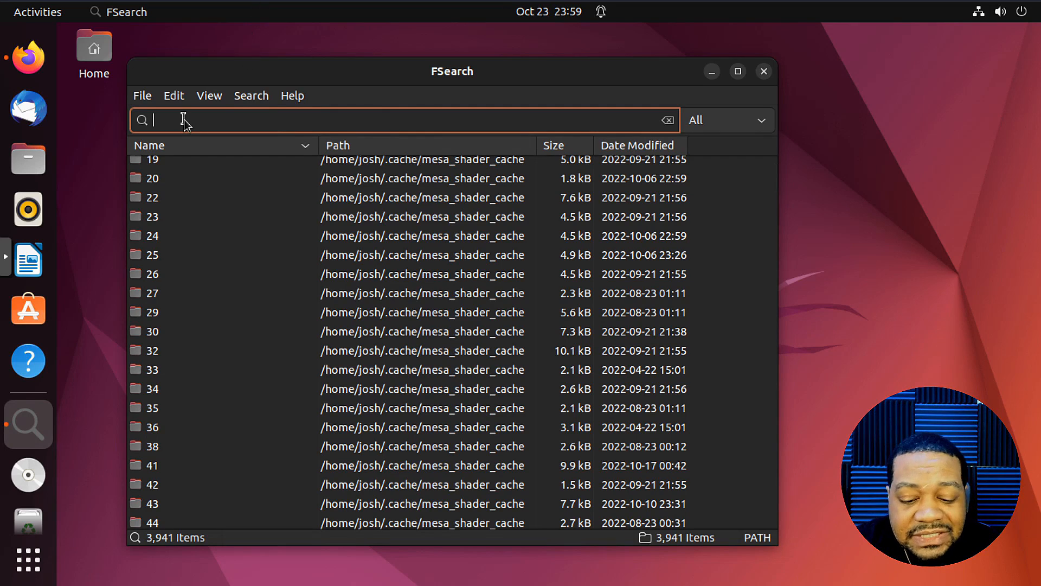
{"action": "type", "text": "/"}
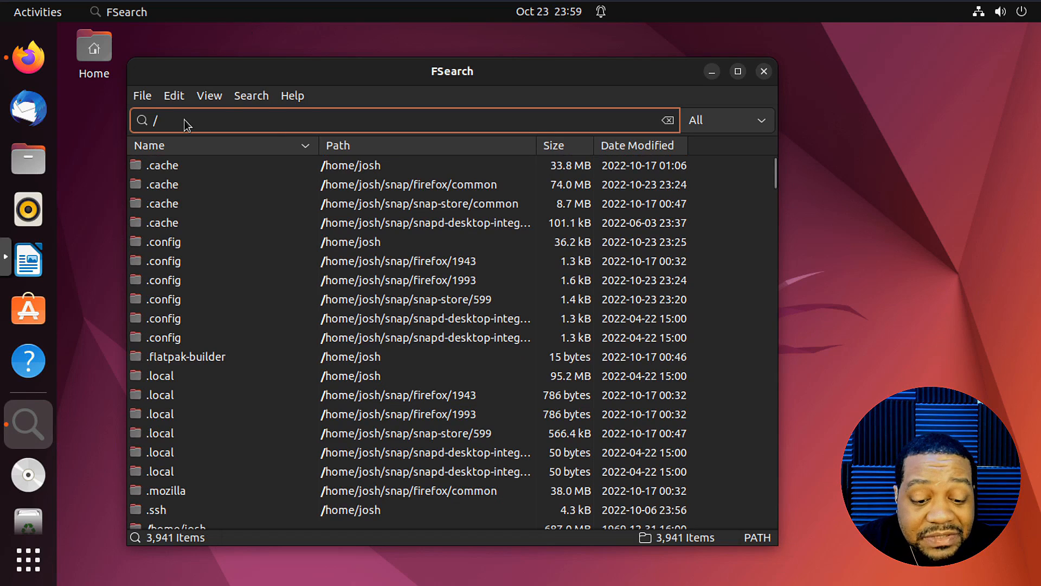
{"action": "type", "text": "home"}
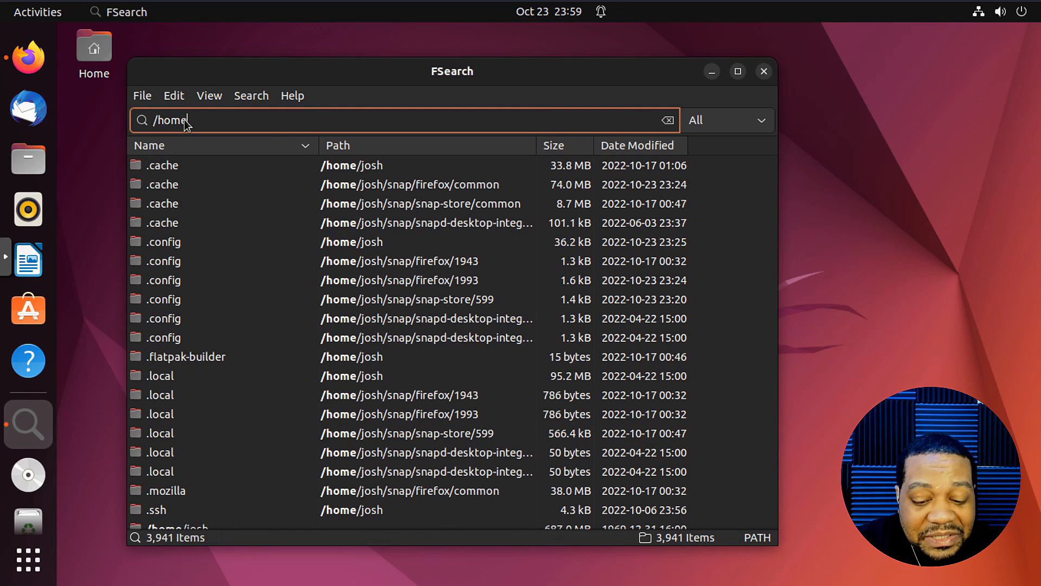
{"action": "type", "text": "/"}
{"action": "type", "text": "jos"}
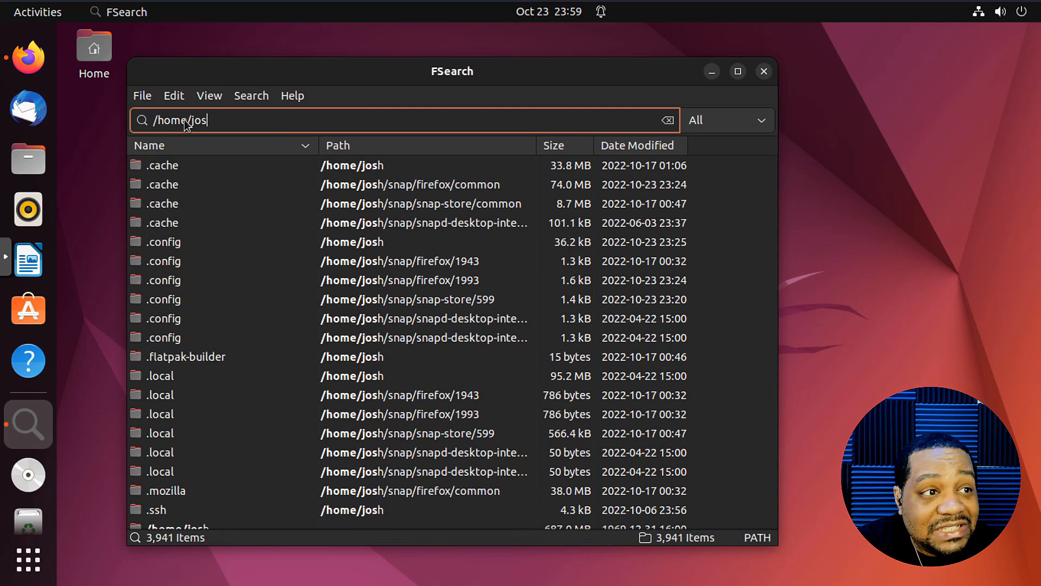
{"action": "type", "text": "h/"}
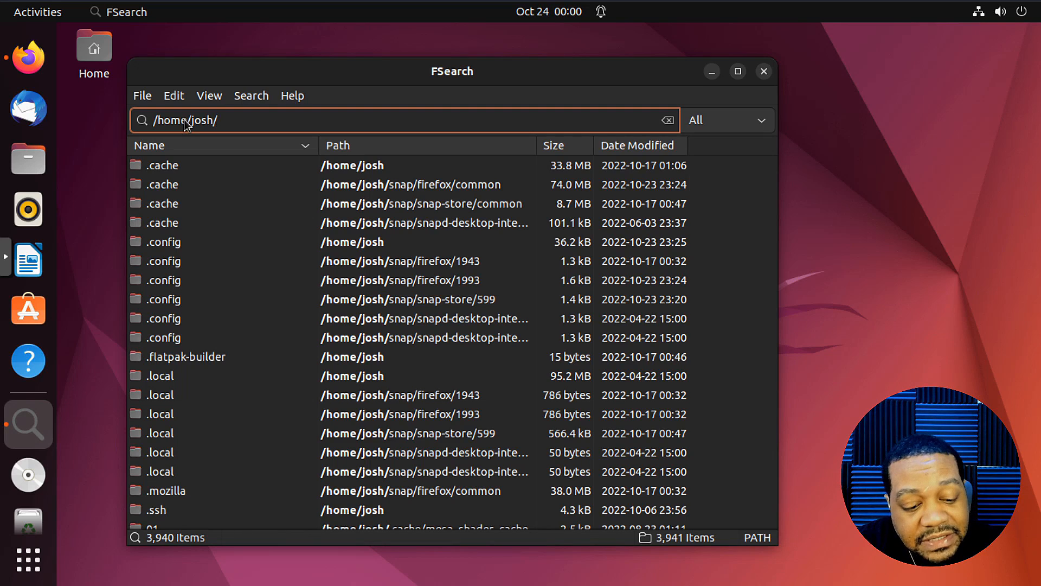
{"action": "type", "text": "Do"}
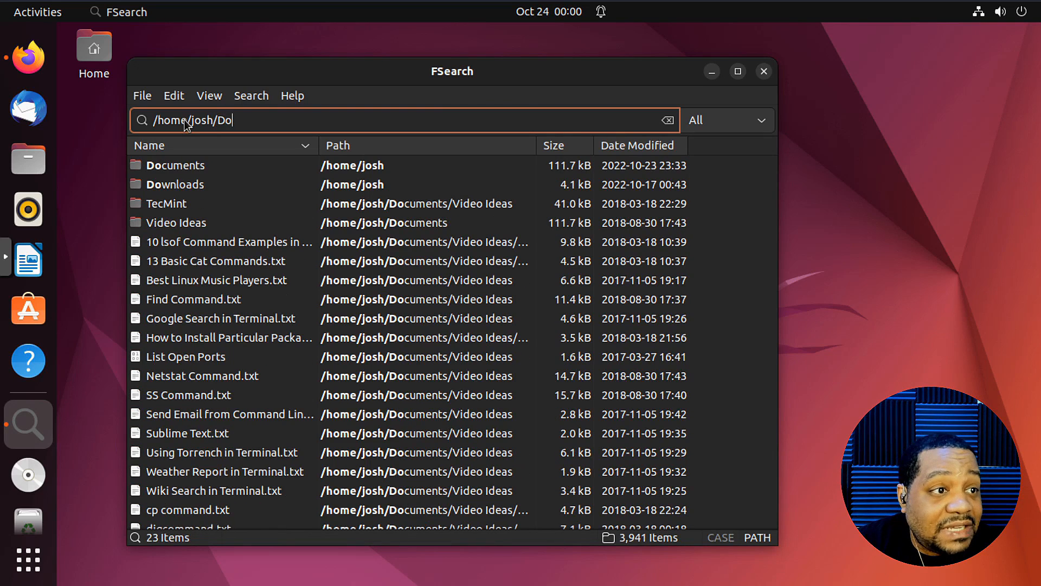
{"action": "type", "text": "cuments"}
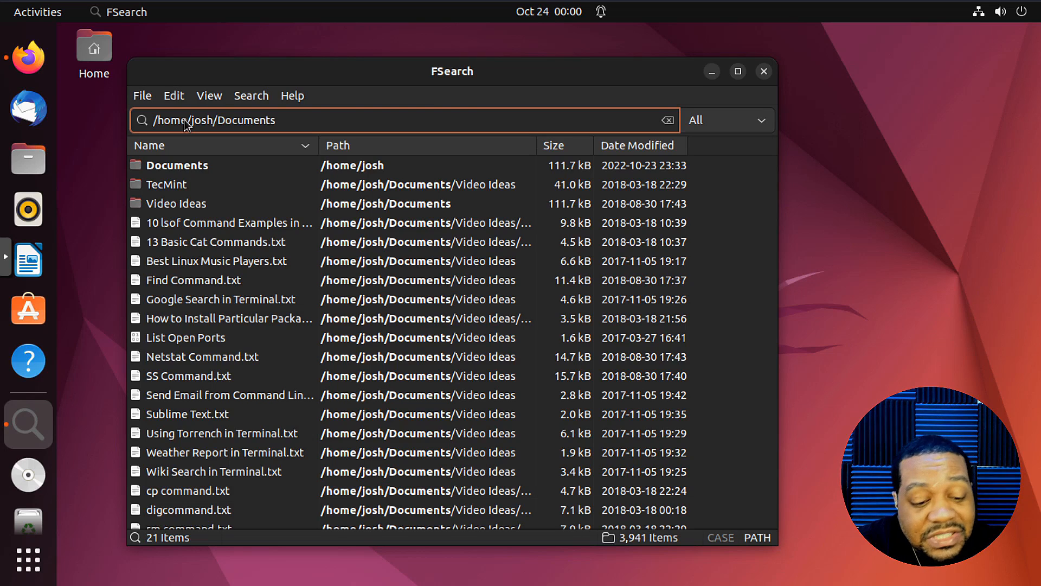
{"action": "type", "text": " tx"}
{"action": "type", "text": "t"}
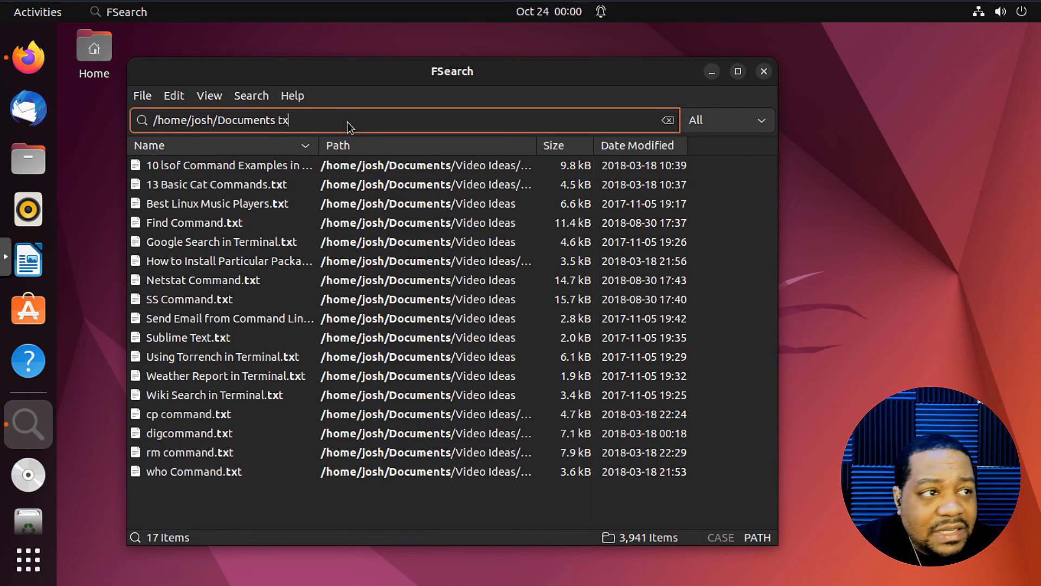
Delete the txt term so the query reads /home/josh/Documents
{"action": "key", "text": "BackSpace"}
{"action": "key", "text": "BackSpace"}
{"action": "key", "text": "BackSpace"}
{"action": "key", "text": "BackSpace"}
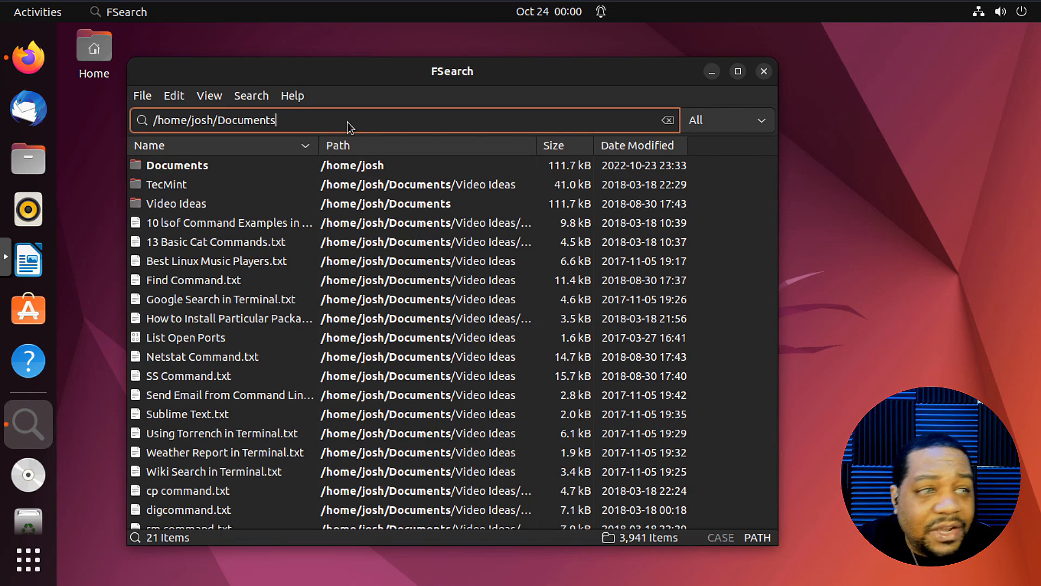
Filter the /home/josh/Documents results to Files and delete the stray letter from the query
{"action": "left_click", "coordinate": [764, 122]}
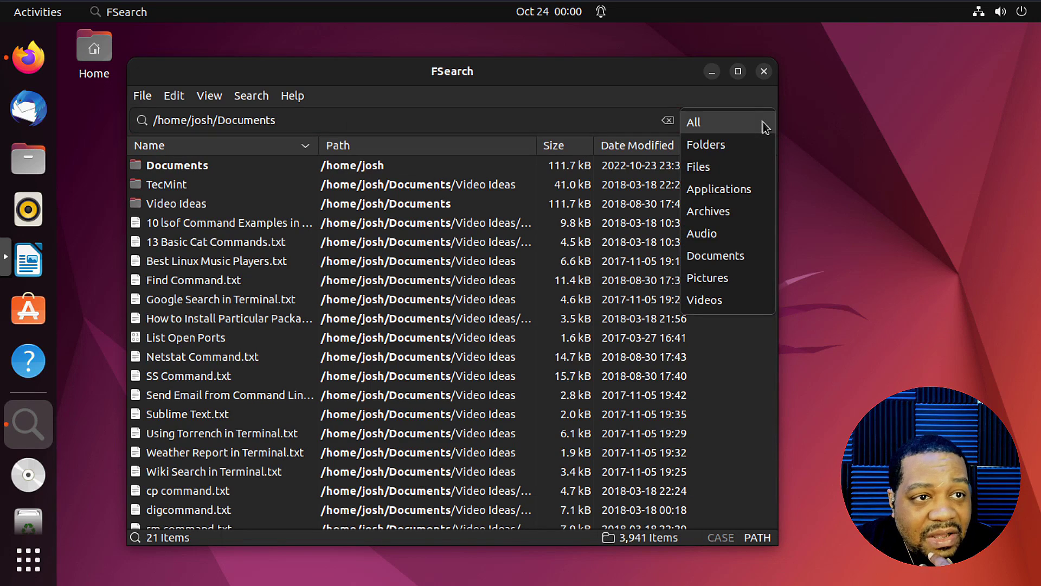
{"action": "left_click", "coordinate": [737, 168]}
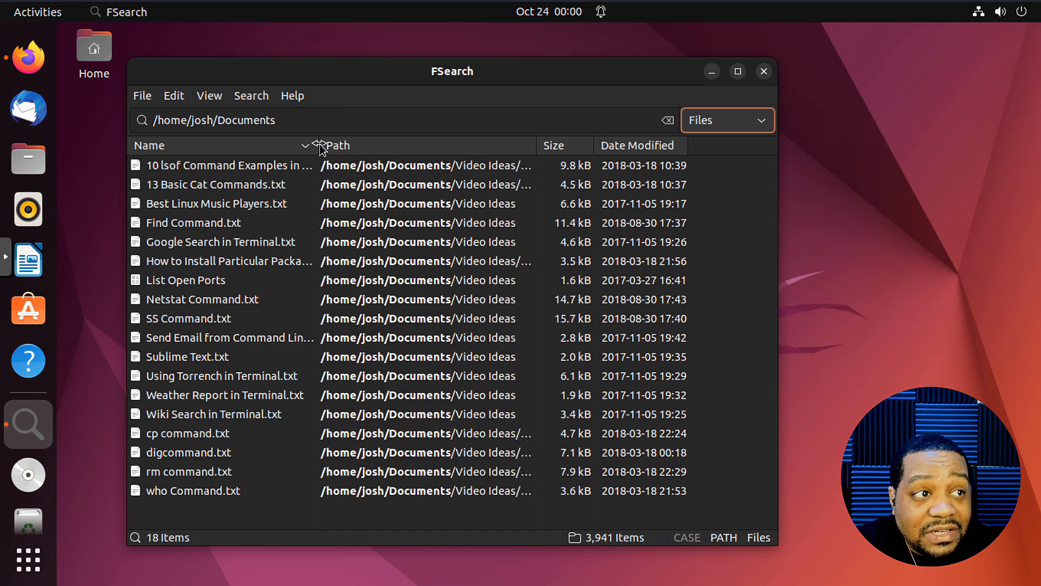
{"action": "mouse_move", "coordinate": [320, 147]}
{"action": "left_mouse_down"}
{"action": "mouse_move", "coordinate": [361, 150]}
{"action": "mouse_move", "coordinate": [342, 150]}
{"action": "left_mouse_up"}
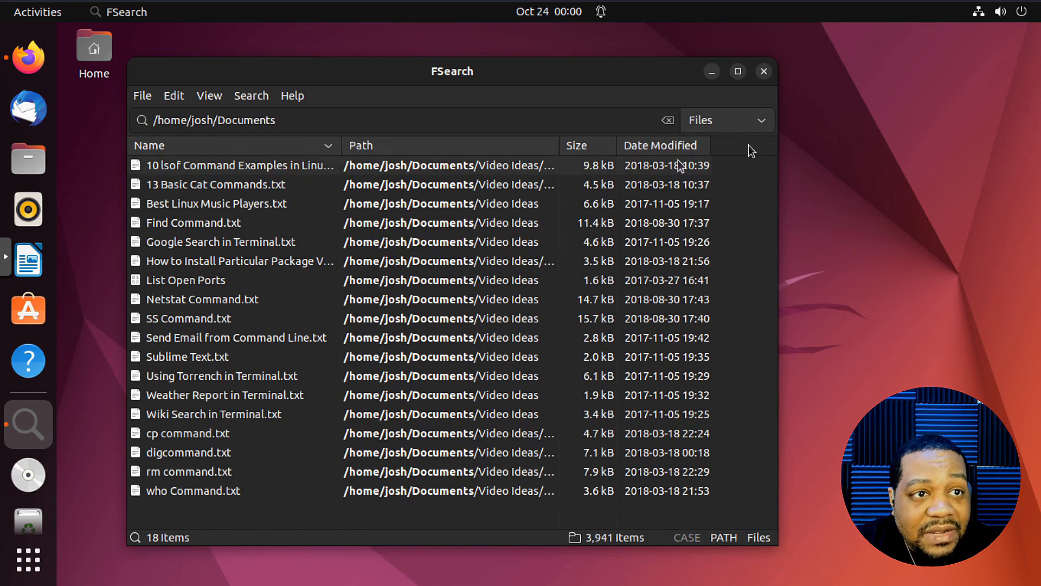
{"action": "left_click", "coordinate": [405, 125]}
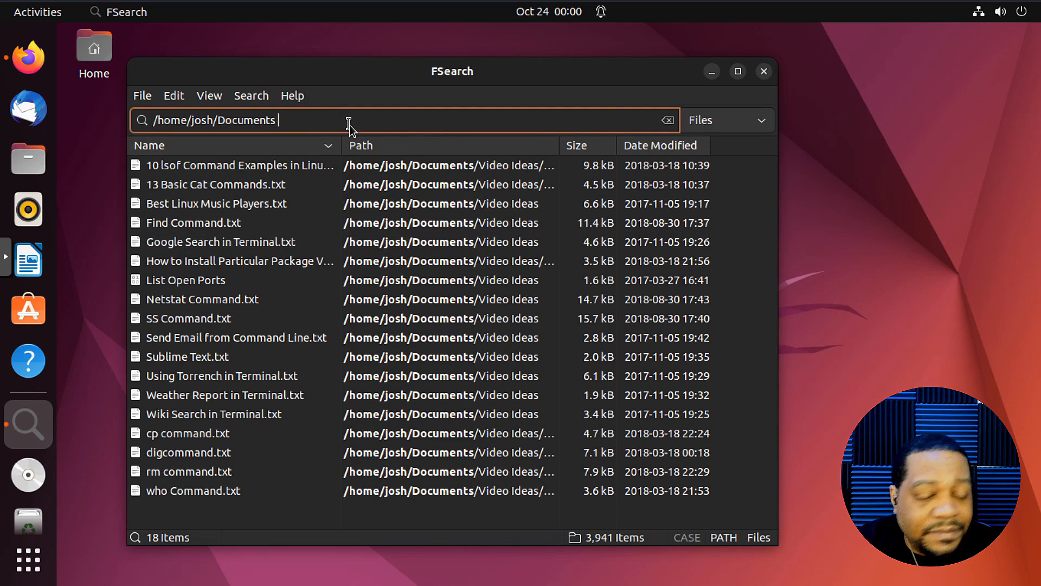
{"action": "type", "text": "F"}
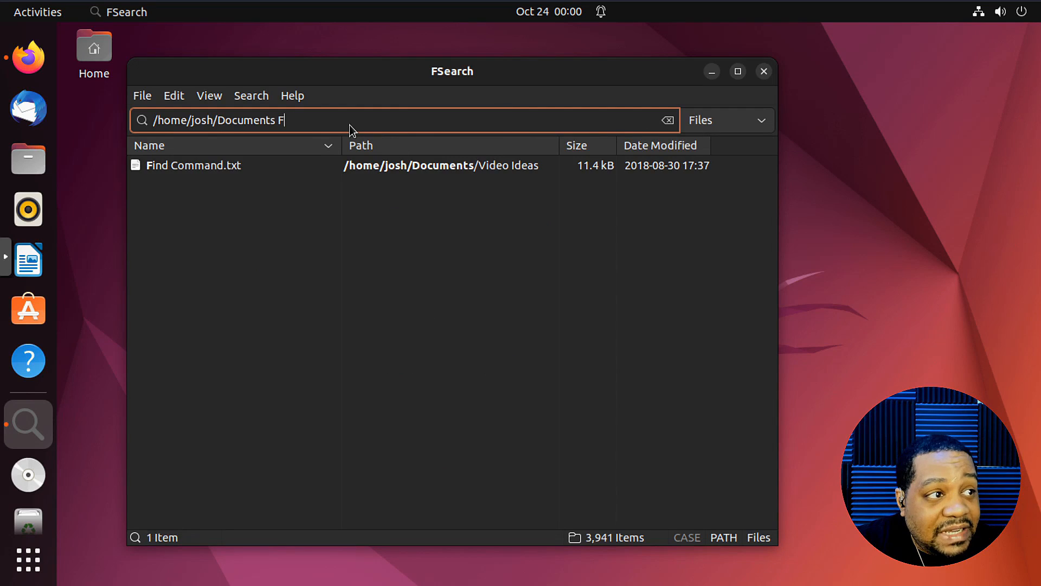
{"action": "type", "text": "ind"}
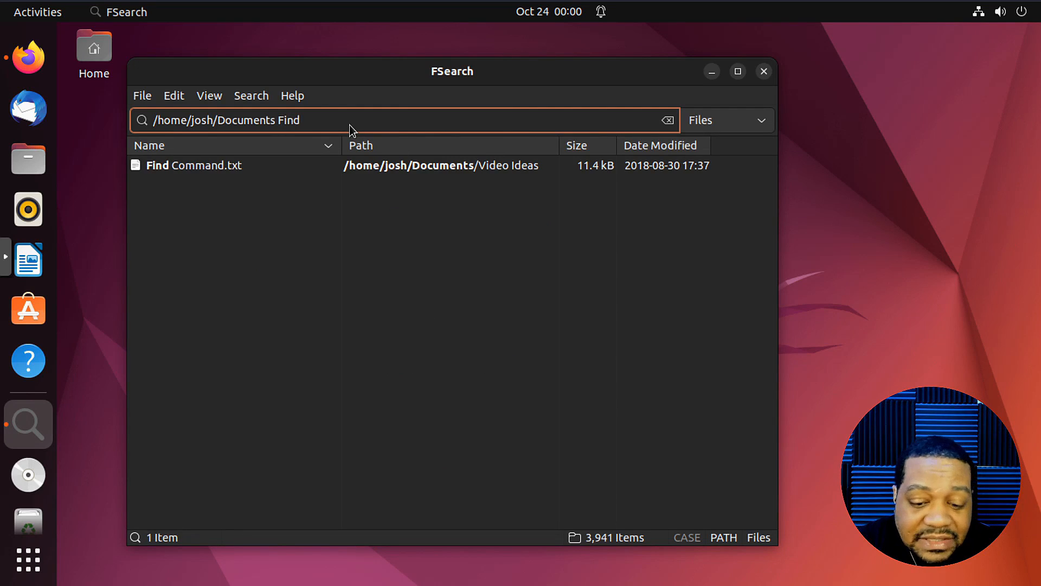
{"action": "key", "text": "BackSpace"}
{"action": "key", "text": "BackSpace"}
{"action": "key", "text": "BackSpace"}
{"action": "key", "text": "BackSpace"}
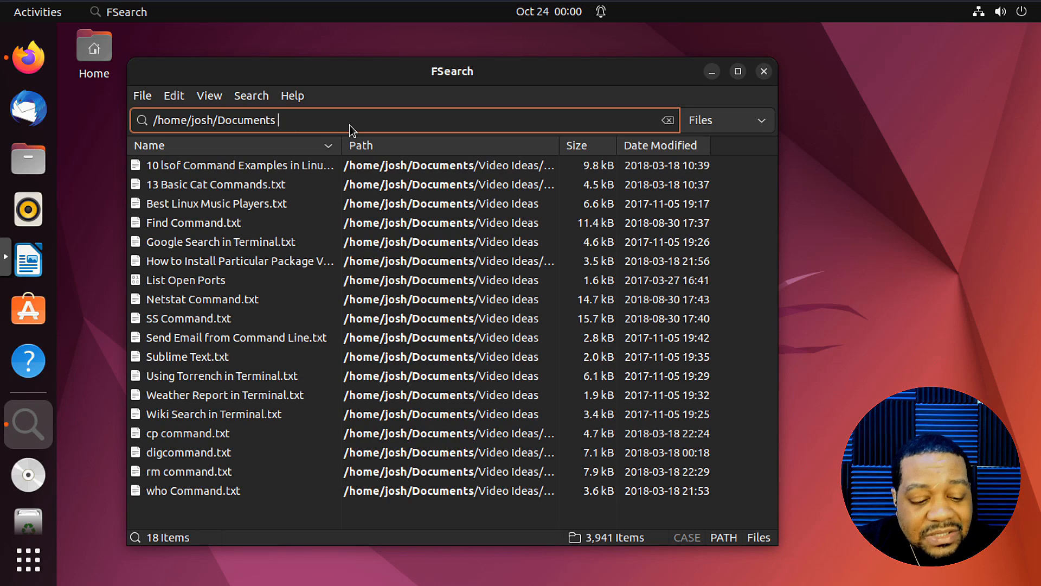
{"action": "type", "text": "S"}
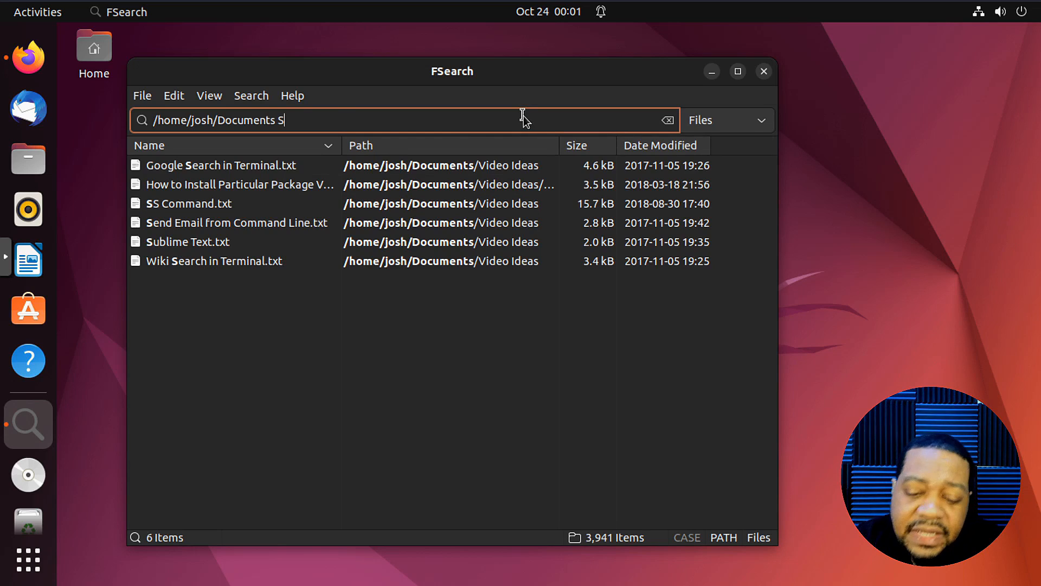
{"action": "key", "text": "BackSpace"}
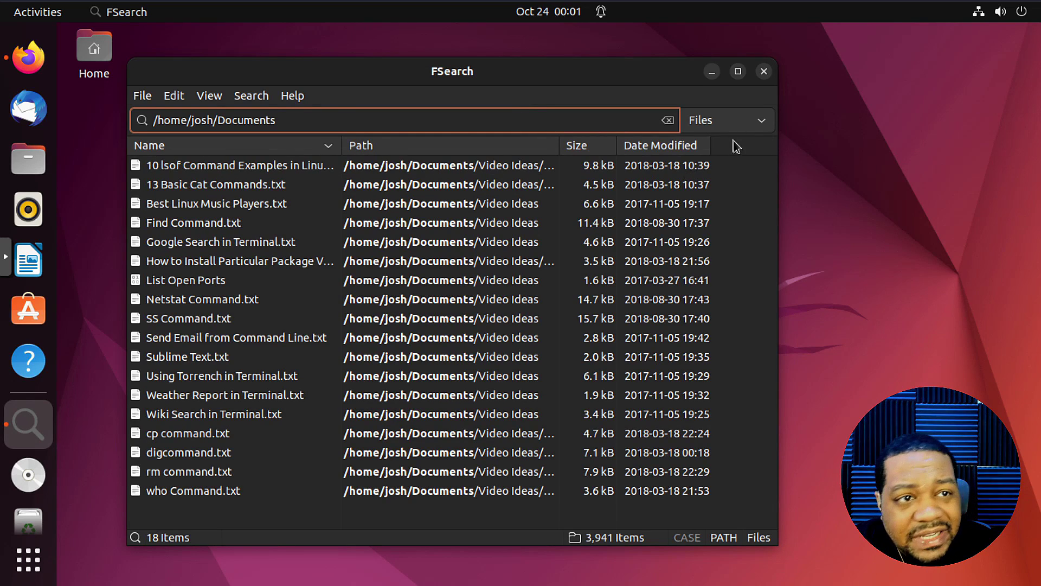
Switch the result filter to Folders, leaving only Documents, TecMint and Video Ideas
{"action": "left_click", "coordinate": [744, 122]}
{"action": "left_click", "coordinate": [737, 129]}
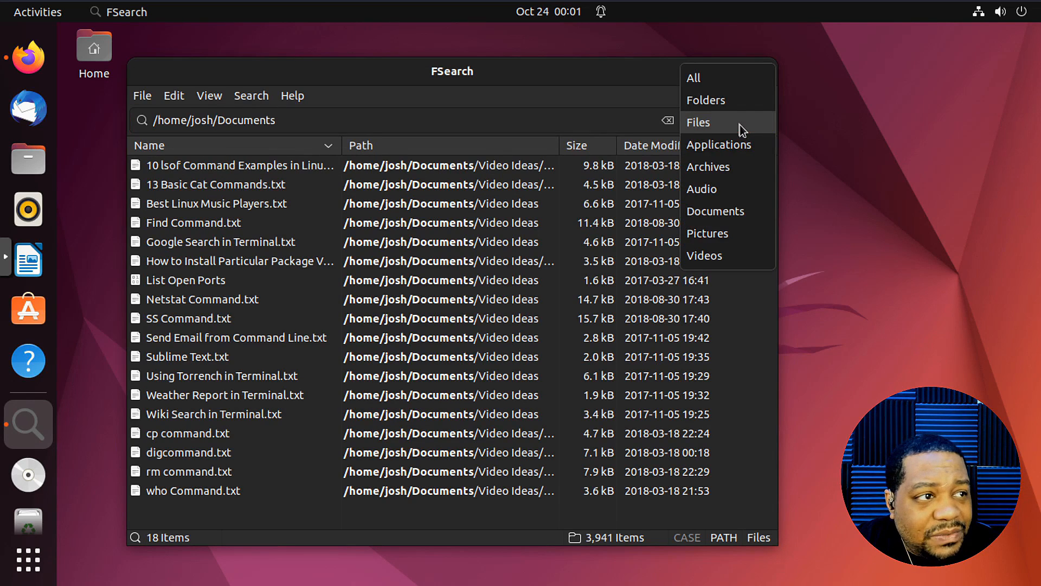
{"action": "left_click", "coordinate": [719, 101]}
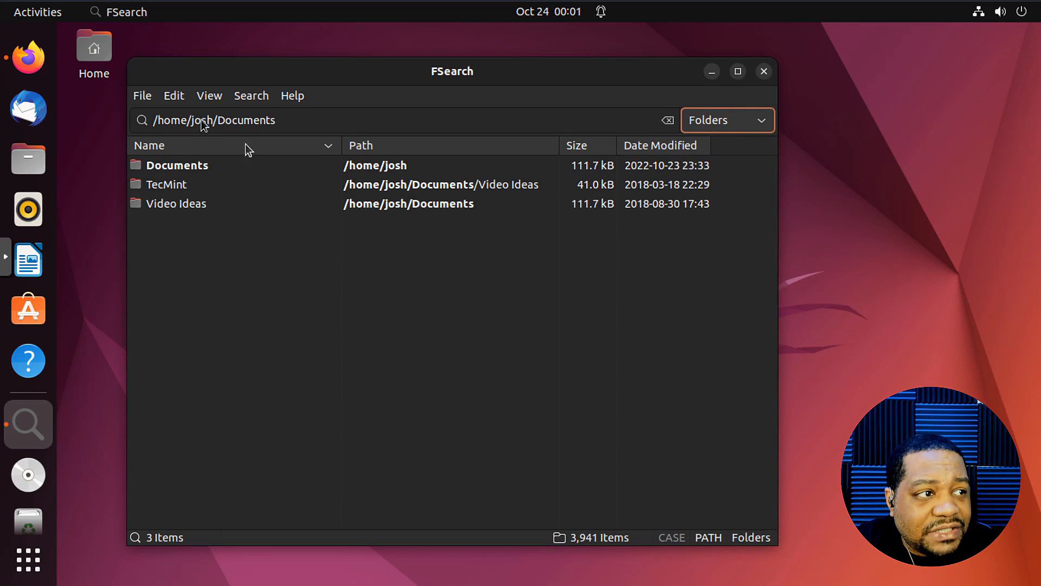
{"action": "left_click", "coordinate": [762, 124]}
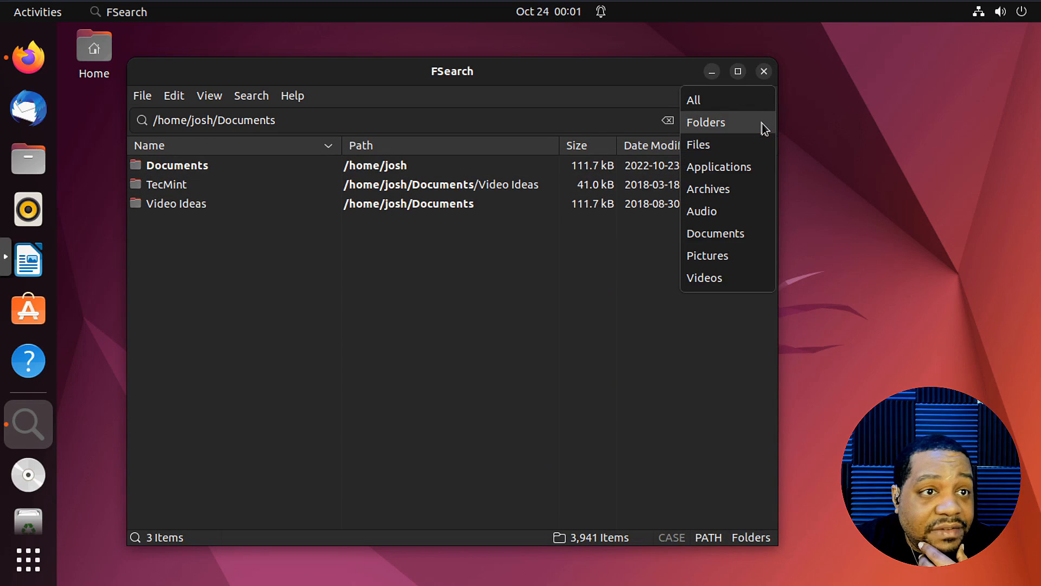
Set the filter back to All and trim the search path toward the home folder
{"action": "left_click", "coordinate": [716, 101]}
{"action": "left_click", "coordinate": [370, 120]}
{"action": "key", "text": "BackSpace"}
{"action": "key", "text": "BackSpace"}
{"action": "key", "text": "BackSpace"}
{"action": "key", "text": "BackSpace"}
{"action": "key", "text": "BackSpace"}
{"action": "key", "text": "BackSpace"}
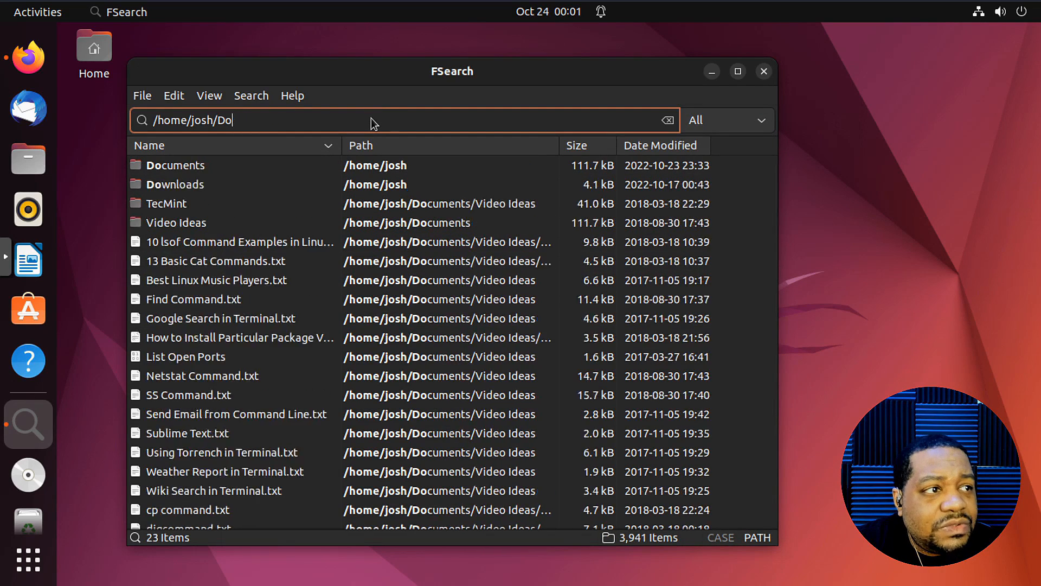
{"action": "key", "text": "BackSpace"}
{"action": "key", "text": "BackSpace"}
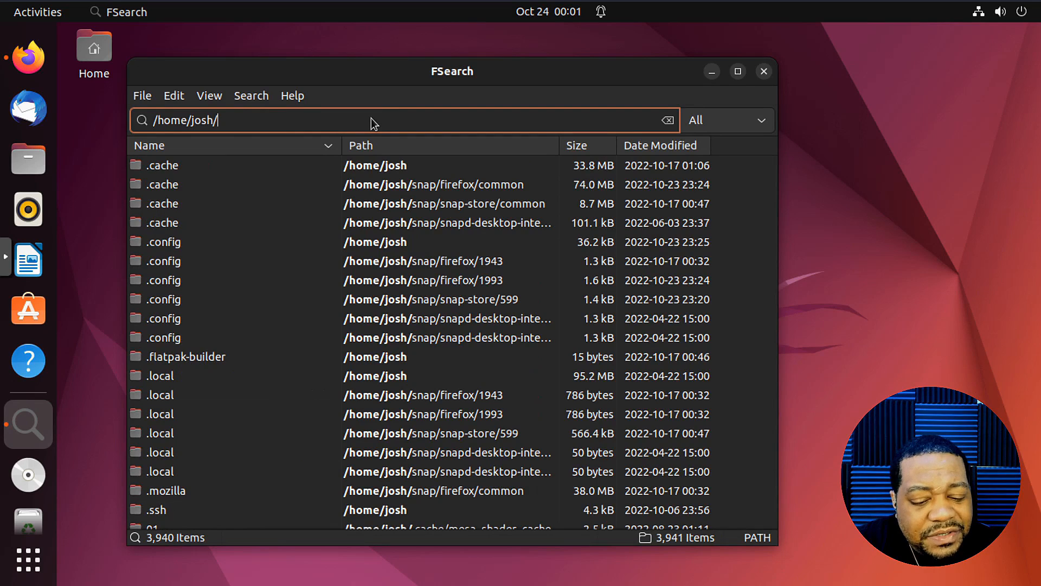
{"action": "type", "text": "Vi"}
{"action": "key", "text": "BackSpace"}
{"action": "key", "text": "BackSpace"}
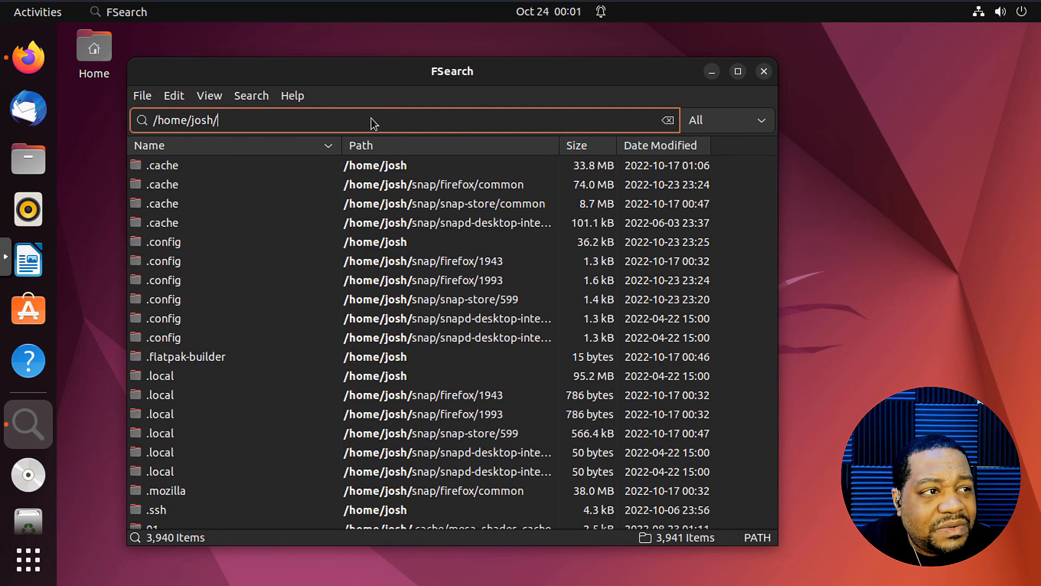
{"action": "type", "text": "Pict"}
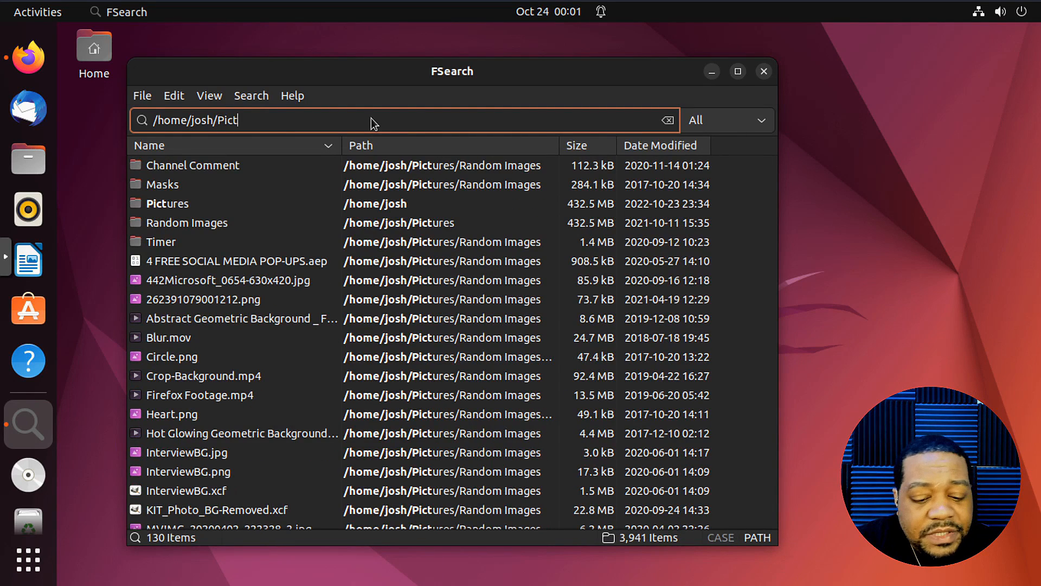
{"action": "type", "text": "ures"}
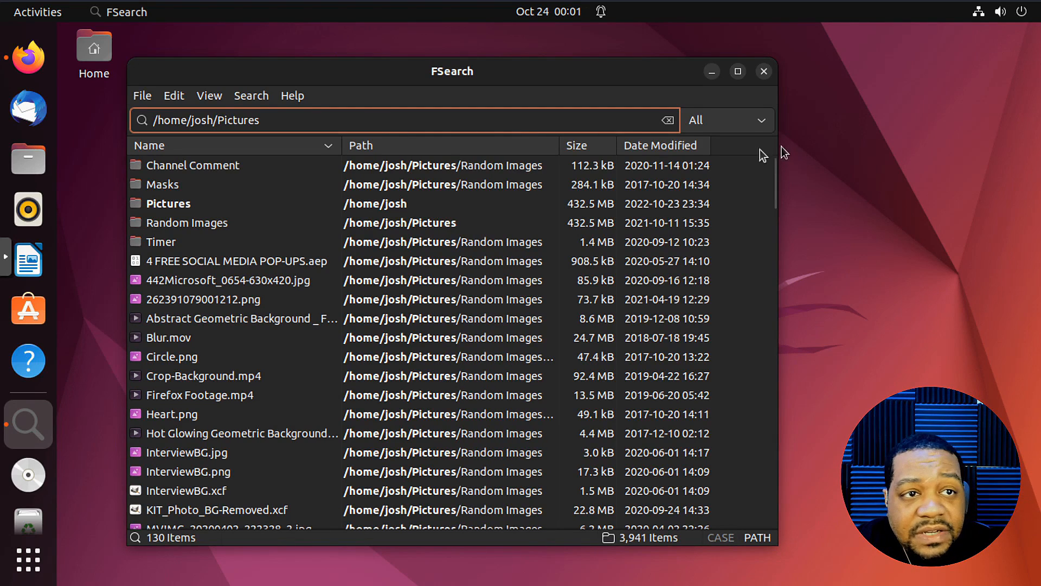
Point the search path at /home/josh/Pictures/Random Images, listing its 128 items
{"action": "left_click", "coordinate": [771, 123]}
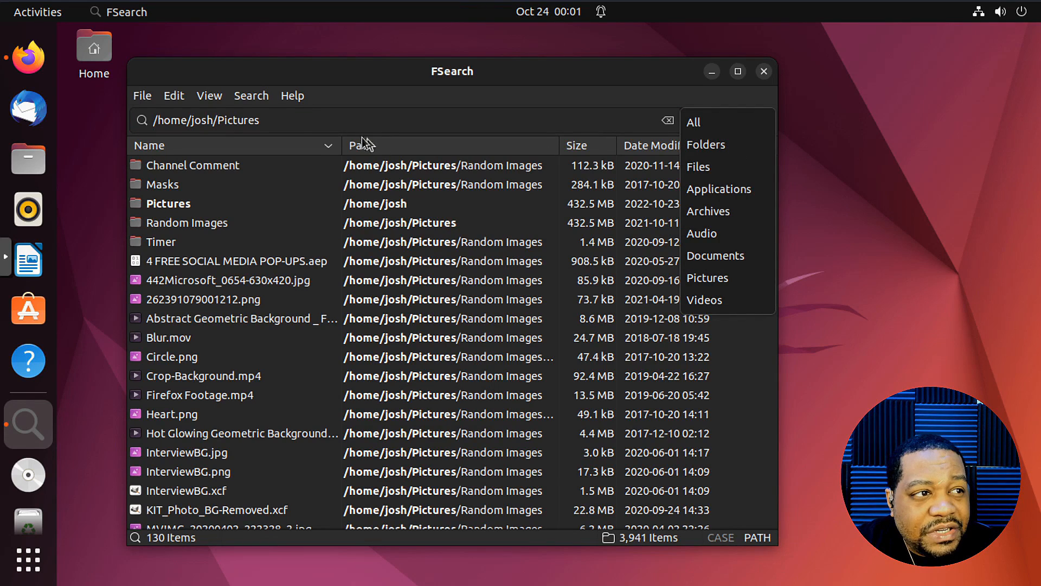
{"action": "left_click", "coordinate": [314, 121]}
{"action": "left_click", "coordinate": [313, 121]}
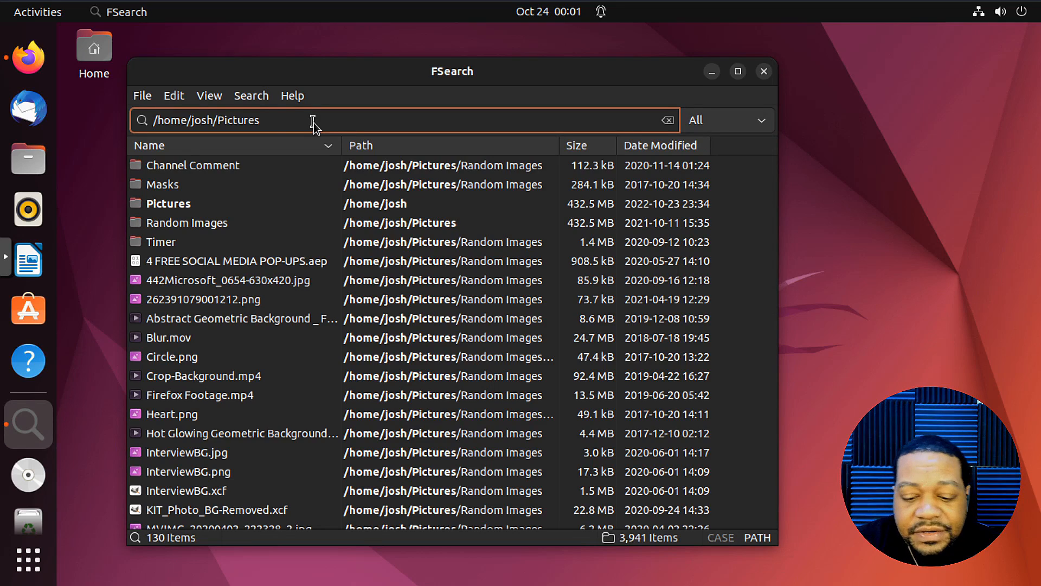
{"action": "type", "text": "/"}
{"action": "type", "text": "Random "}
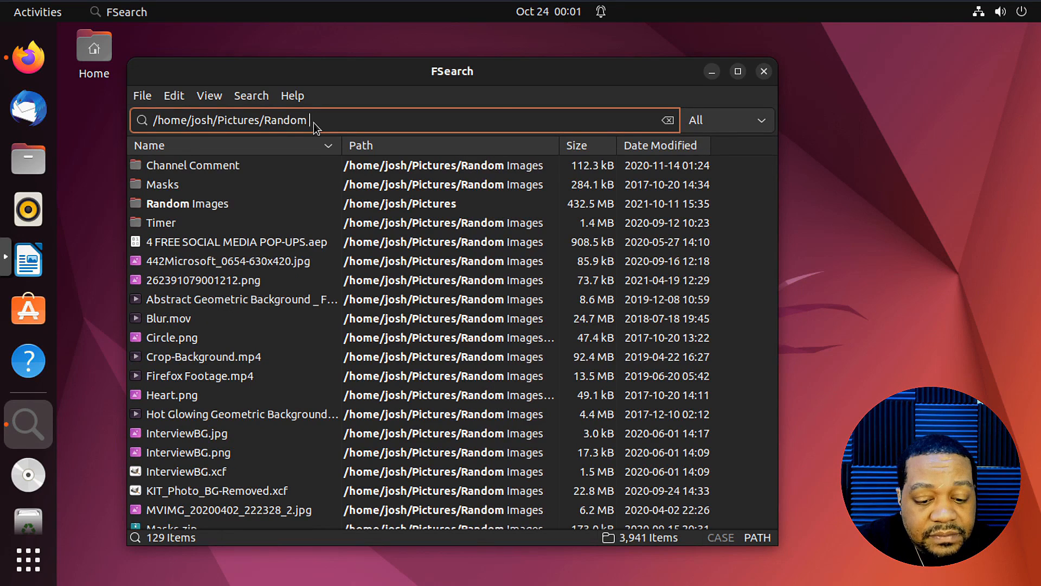
{"action": "type", "text": "Images"}
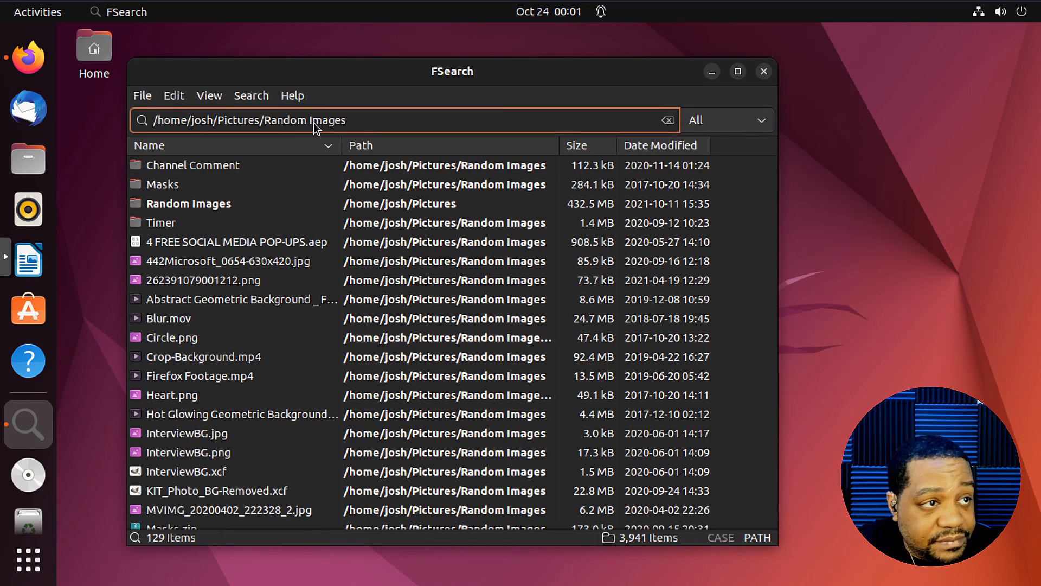
{"action": "type", "text": "/"}
Filter Random Images to Files and add a png term, narrowing to 27 PNG images
{"action": "left_click", "coordinate": [754, 124]}
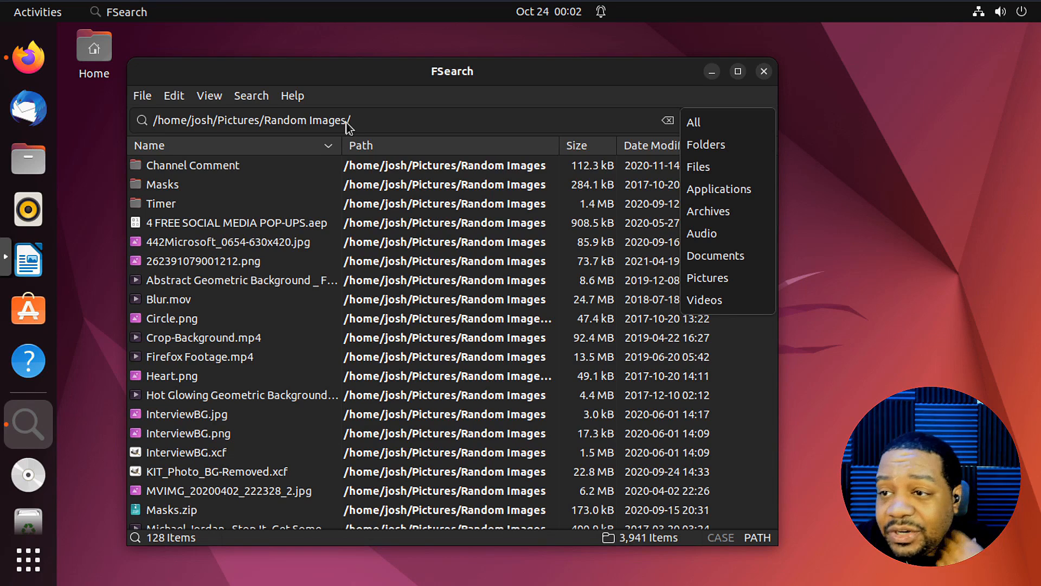
{"action": "left_click", "coordinate": [371, 122]}
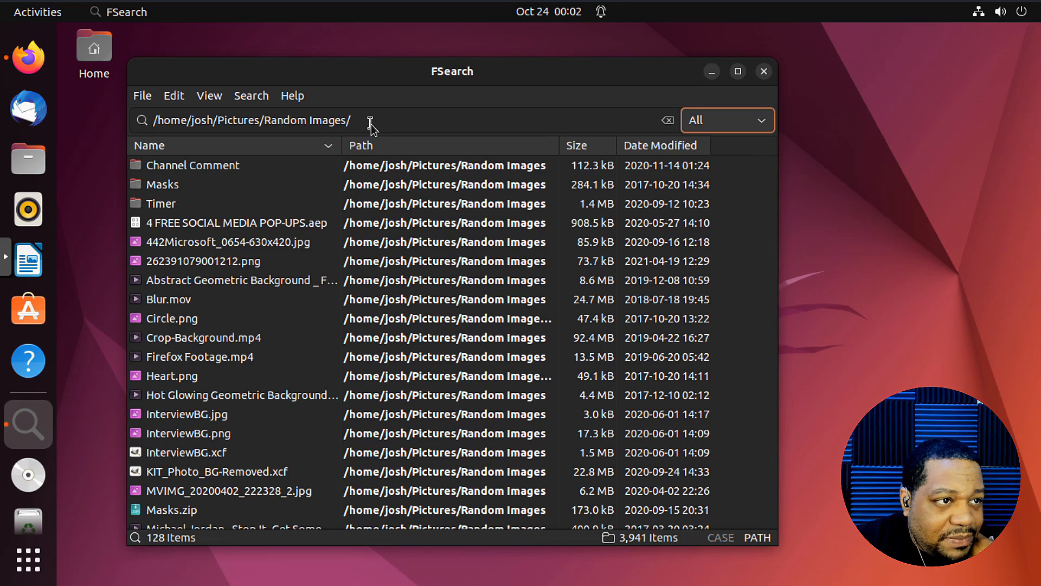
{"action": "left_click", "coordinate": [371, 123]}
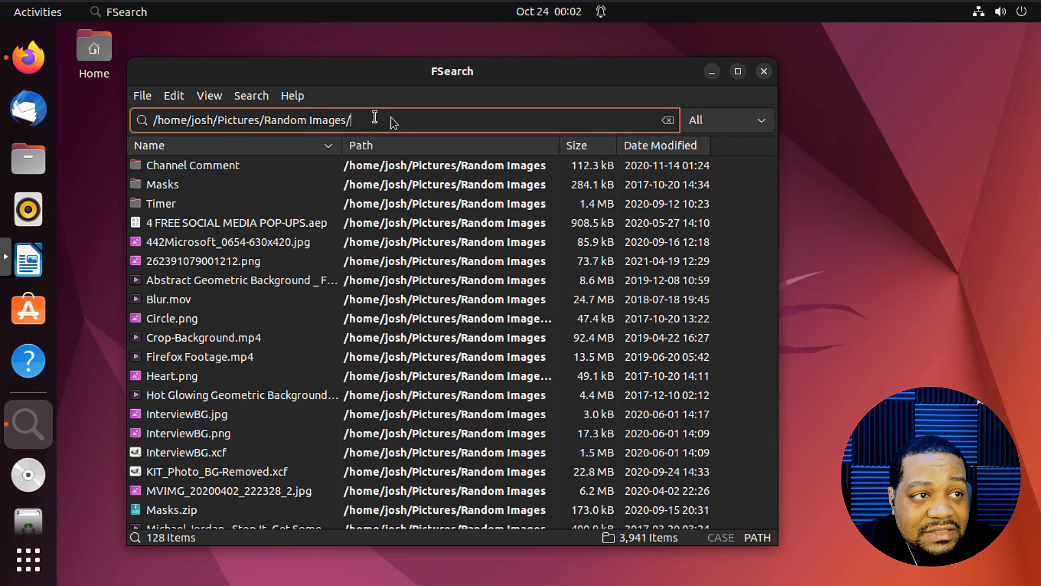
{"action": "left_click", "coordinate": [750, 126]}
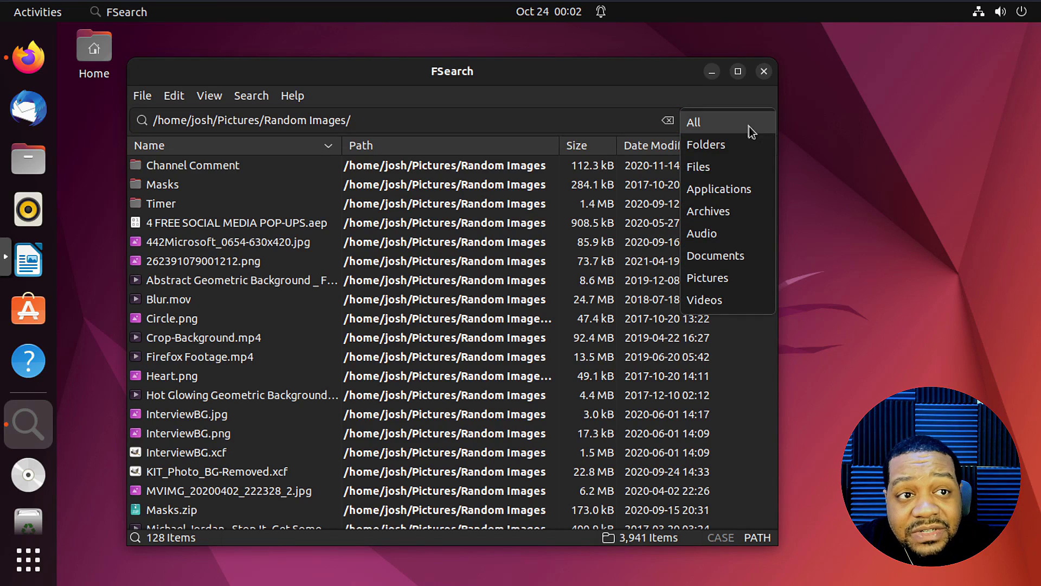
{"action": "left_click", "coordinate": [720, 164]}
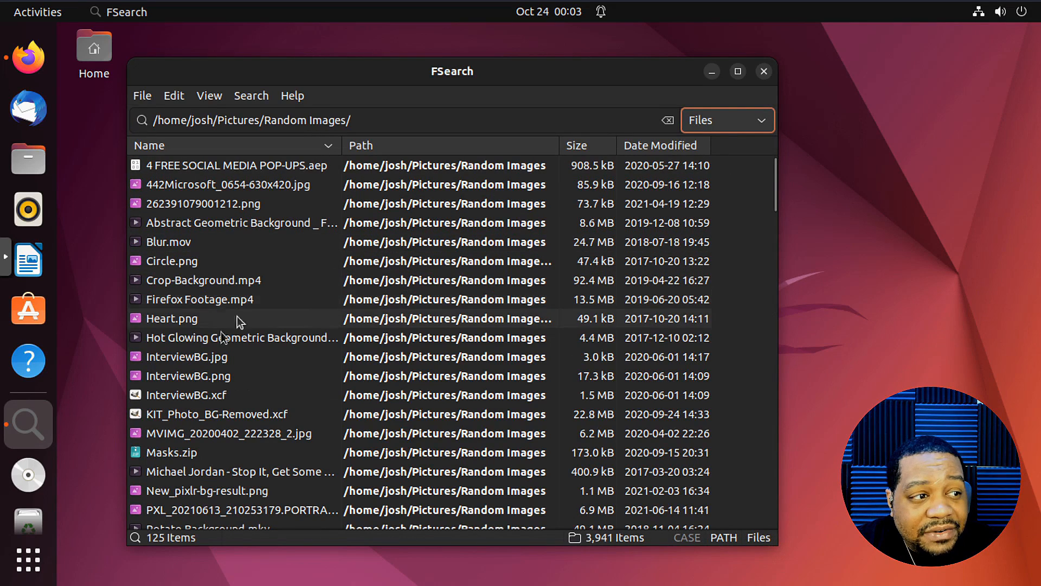
{"action": "left_click", "coordinate": [419, 123]}
{"action": "type", "text": "png"}
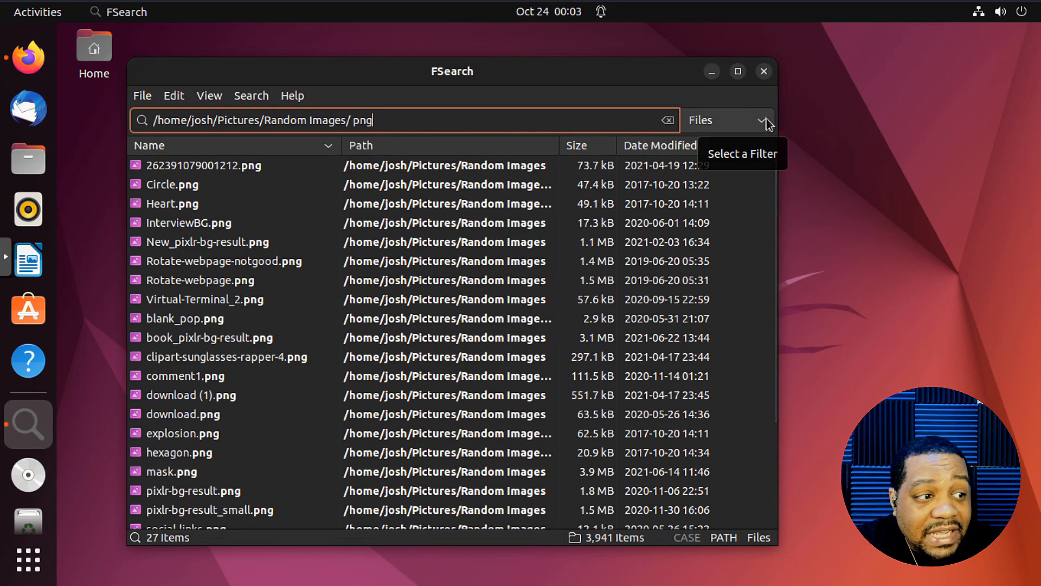
{"action": "scroll", "coordinate": [391, 399], "scroll_direction": "down", "scroll_amount": 5}
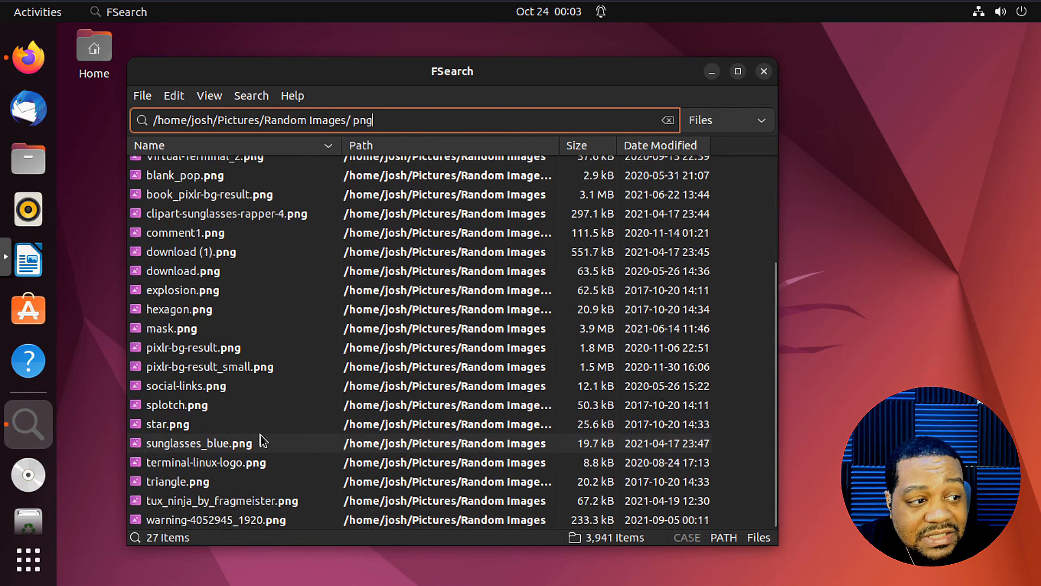
{"action": "scroll", "coordinate": [264, 430], "scroll_direction": "up", "scroll_amount": 5}
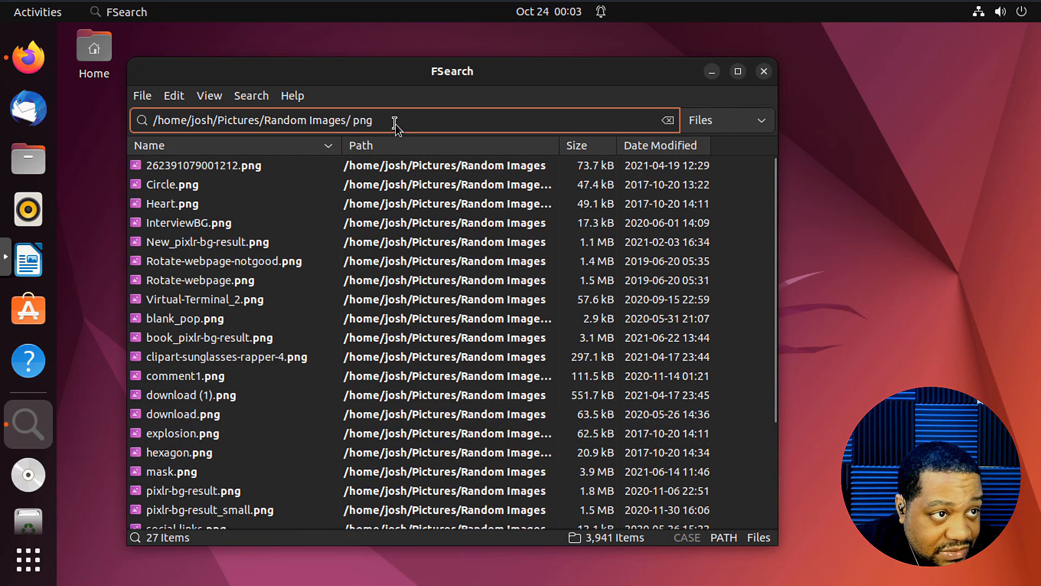
Replace png with 'jpg pexels' to get 57 pexels JPGs and widen the Name column
{"action": "key", "text": "BackSpace"}
{"action": "key", "text": "BackSpace"}
{"action": "key", "text": "BackSpace"}
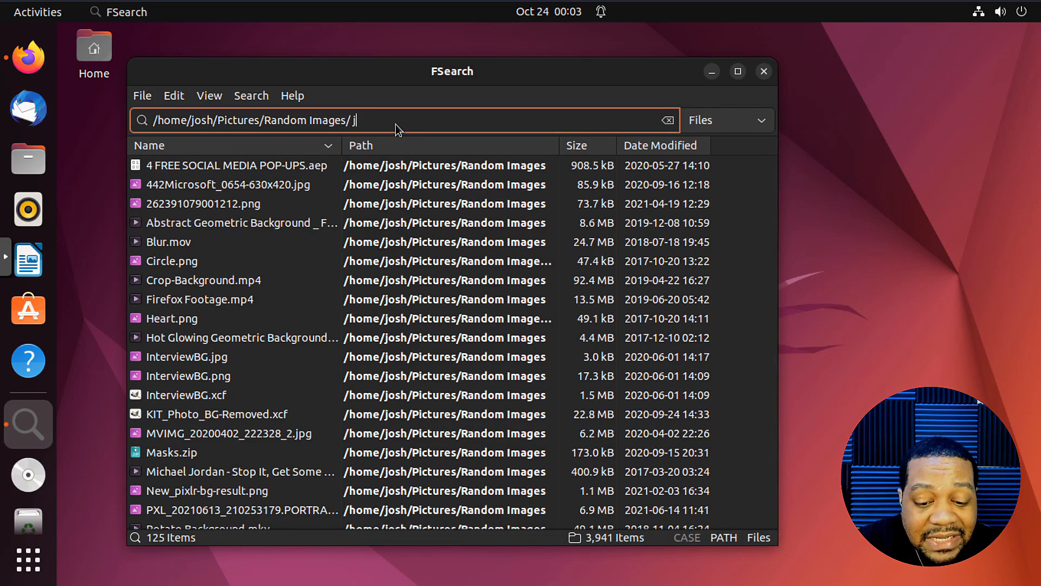
{"action": "type", "text": "jpg"}
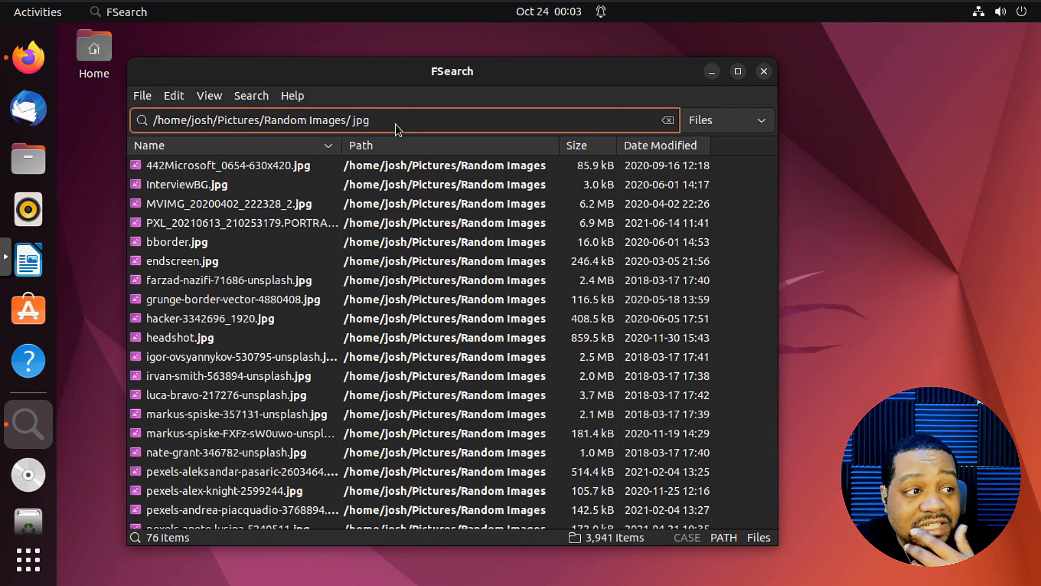
{"action": "scroll", "coordinate": [275, 278], "scroll_direction": "down", "scroll_amount": 5}
{"action": "scroll", "coordinate": [275, 279], "scroll_direction": "down", "scroll_amount": 3}
{"action": "scroll", "coordinate": [275, 278], "scroll_direction": "down", "scroll_amount": 5}
{"action": "scroll", "coordinate": [272, 301], "scroll_direction": "down", "scroll_amount": 5}
{"action": "scroll", "coordinate": [269, 321], "scroll_direction": "down", "scroll_amount": 3}
{"action": "scroll", "coordinate": [268, 322], "scroll_direction": "down", "scroll_amount": 2}
{"action": "scroll", "coordinate": [268, 322], "scroll_direction": "up", "scroll_amount": 8}
{"action": "scroll", "coordinate": [269, 310], "scroll_direction": "up", "scroll_amount": 8}
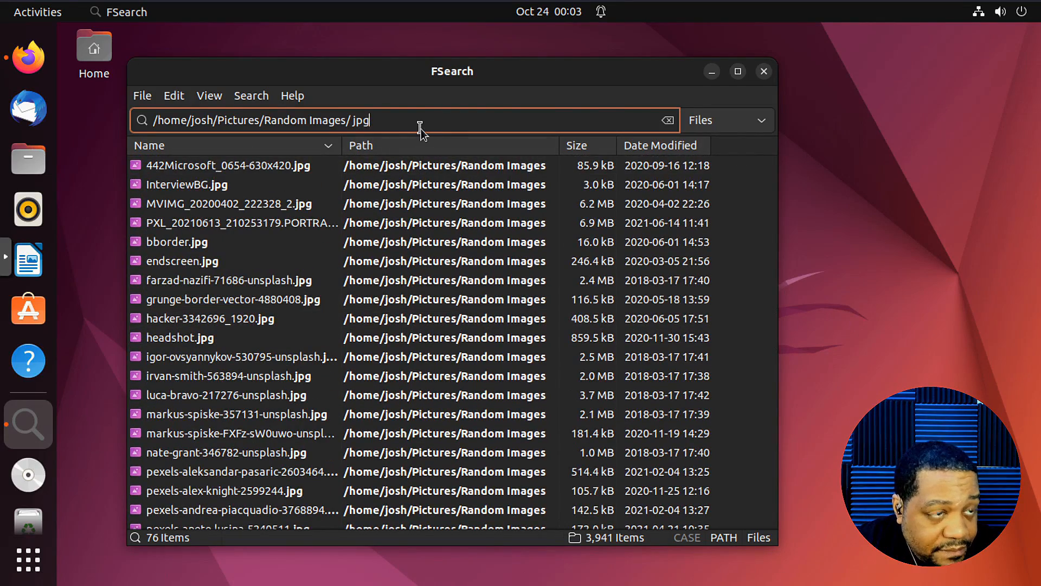
{"action": "type", "text": " pexel"}
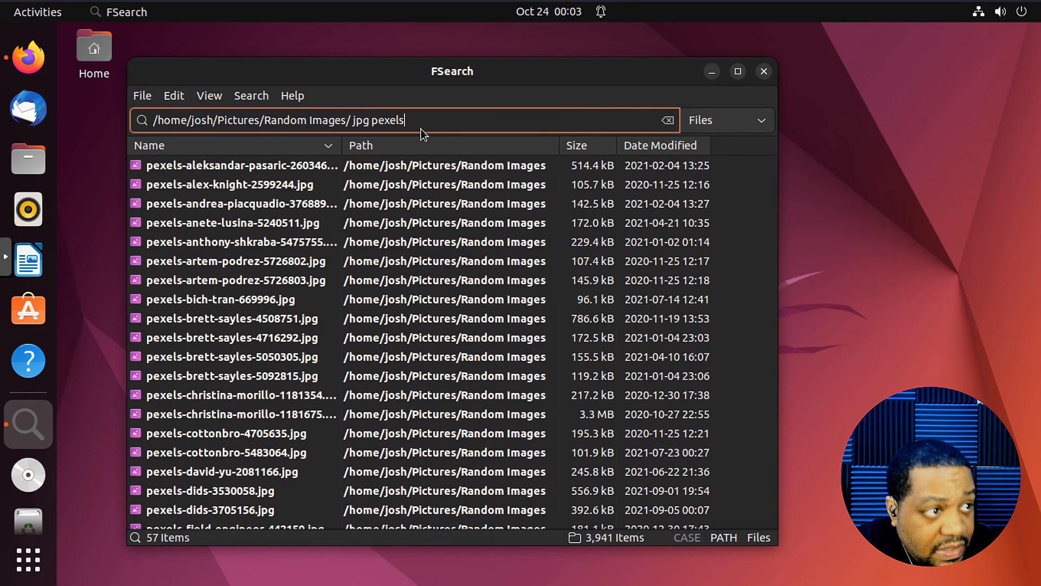
{"action": "type", "text": "s"}
{"action": "scroll", "coordinate": [181, 364], "scroll_direction": "down", "scroll_amount": 5}
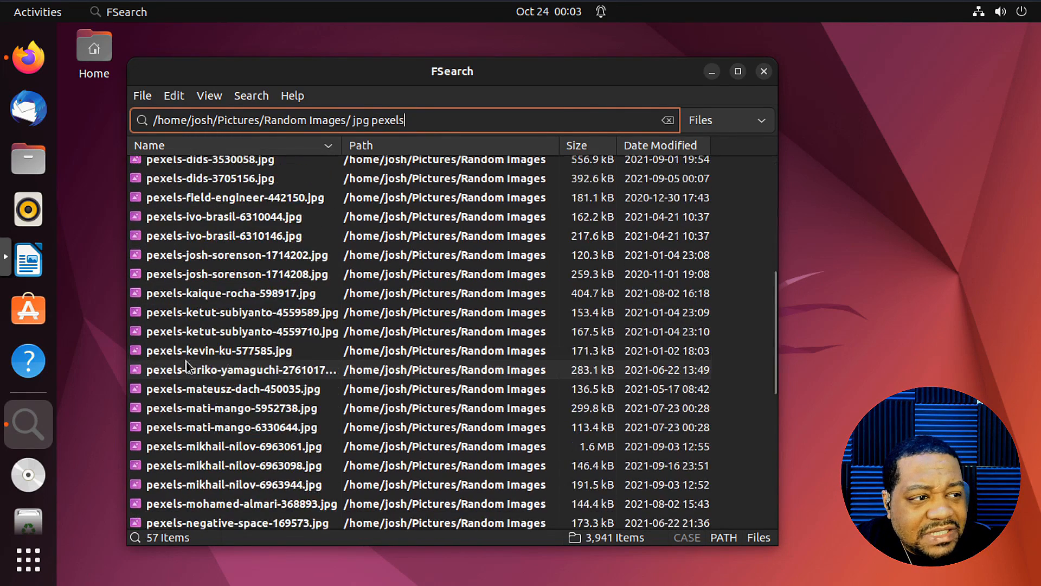
{"action": "scroll", "coordinate": [188, 374], "scroll_direction": "down", "scroll_amount": 5}
{"action": "scroll", "coordinate": [187, 382], "scroll_direction": "down", "scroll_amount": 5}
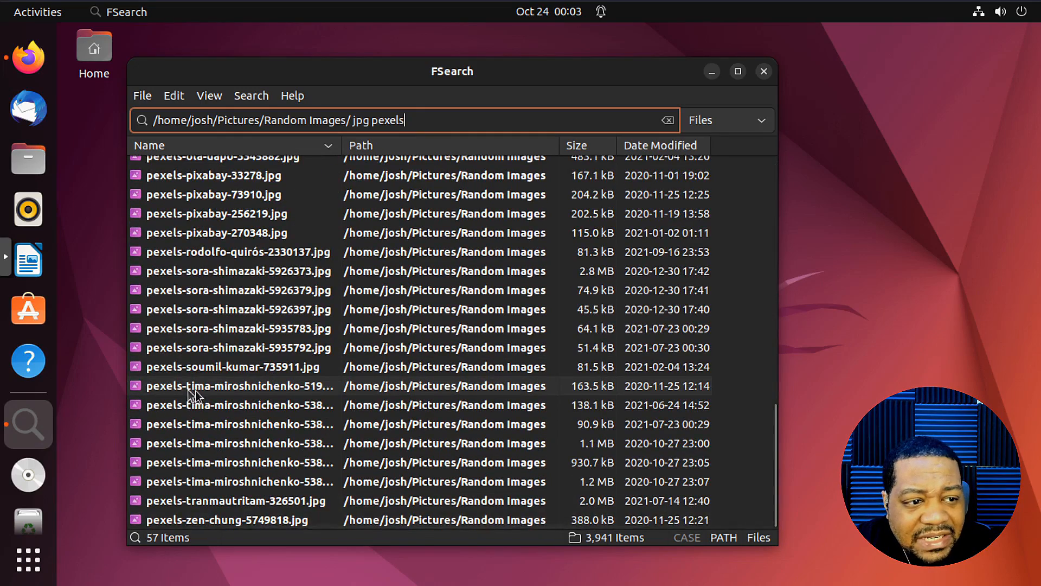
{"action": "scroll", "coordinate": [188, 389], "scroll_direction": "up", "scroll_amount": 5}
{"action": "scroll", "coordinate": [188, 382], "scroll_direction": "up", "scroll_amount": 5}
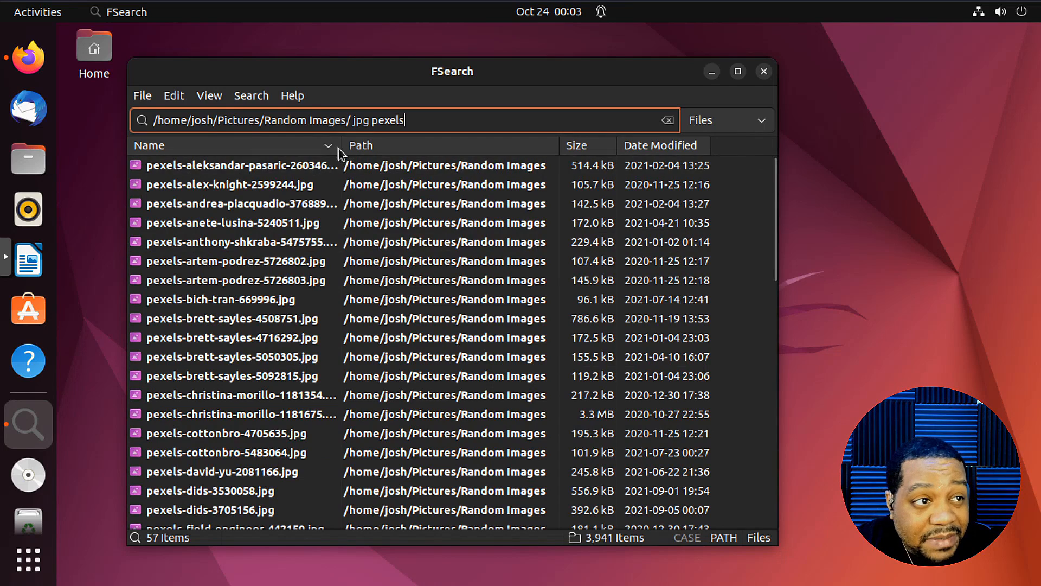
{"action": "left_click_drag", "start_coordinate": [338, 145], "coordinate": [383, 145]}
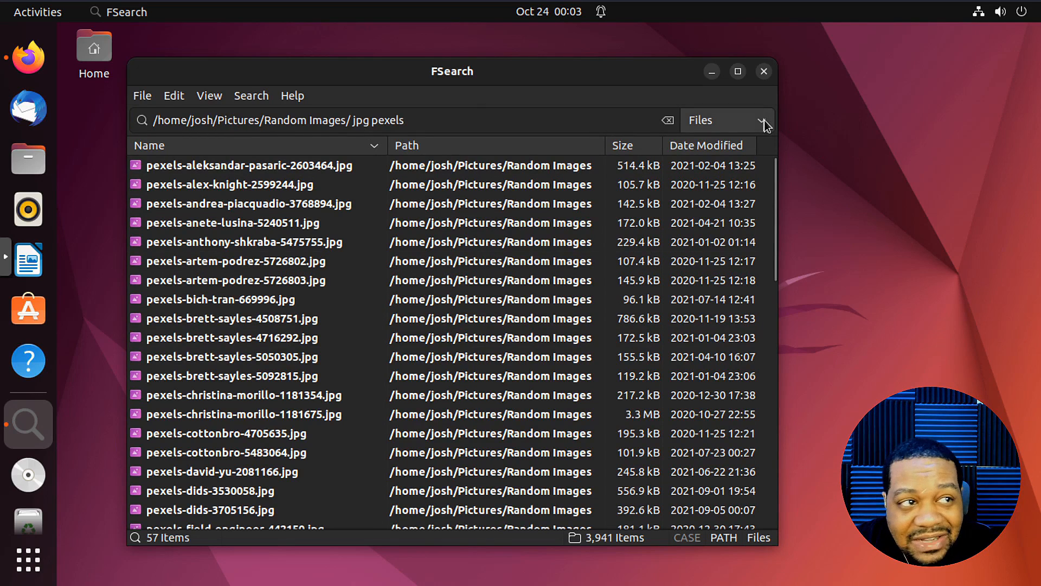
Review the Database and Interface pages of Preferences, then close the dialog unchanged
{"action": "left_click", "coordinate": [143, 96]}
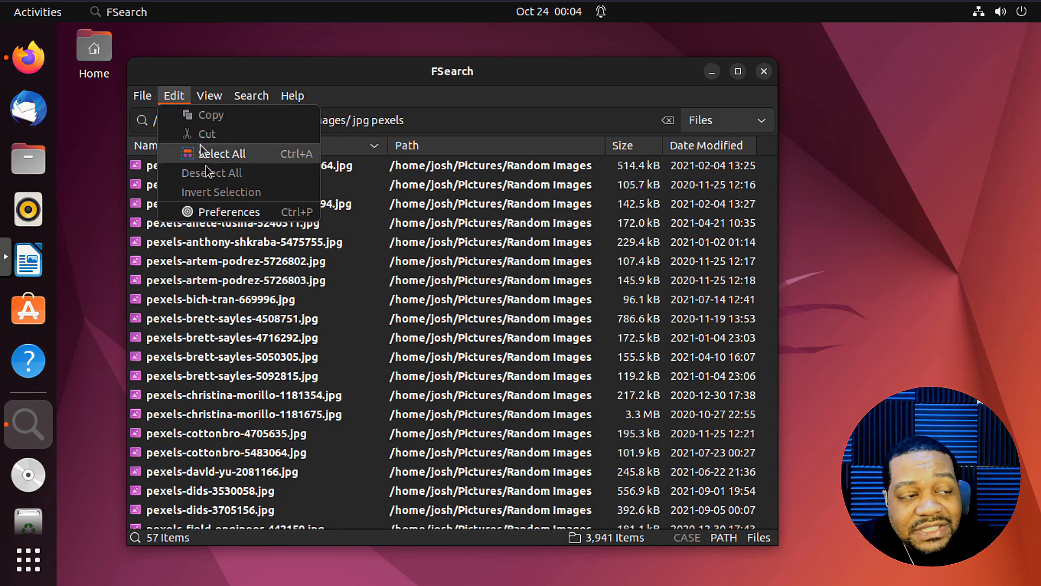
{"action": "left_click", "coordinate": [222, 211]}
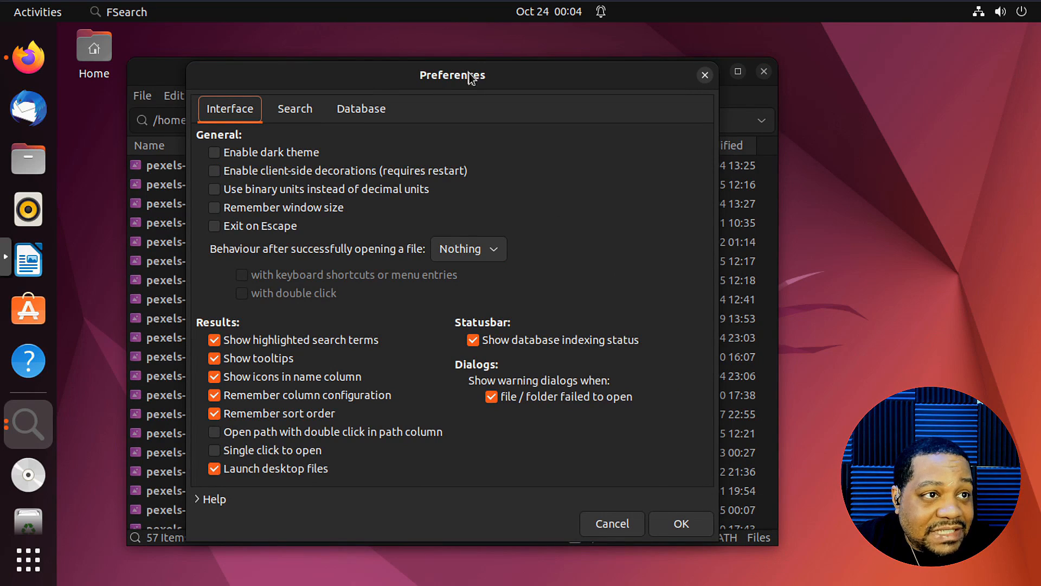
{"action": "mouse_move", "coordinate": [469, 75]}
{"action": "left_mouse_down"}
{"action": "mouse_move", "coordinate": [370, 99]}
{"action": "mouse_move", "coordinate": [520, 65]}
{"action": "left_mouse_up"}
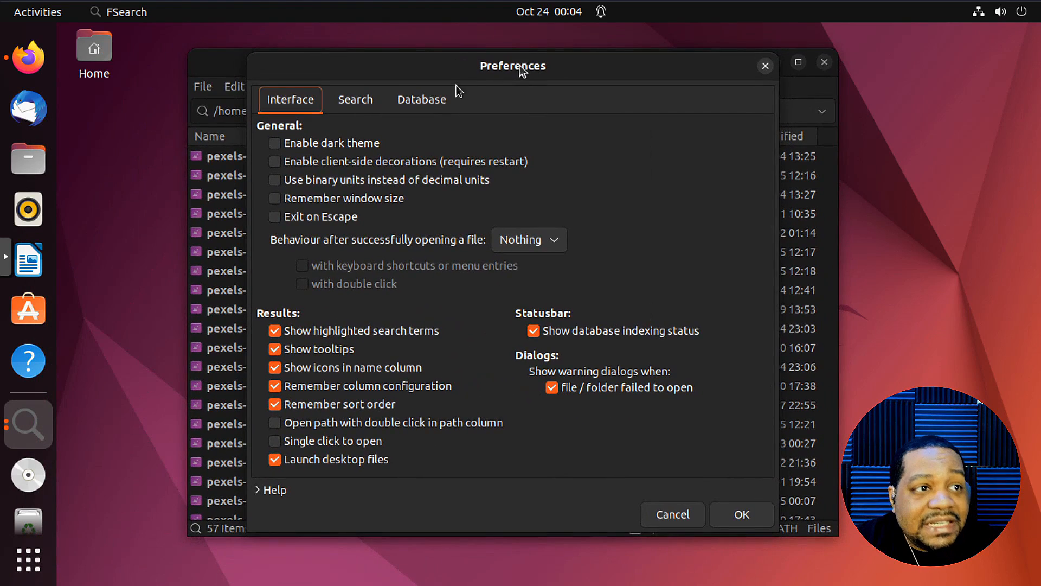
{"action": "left_click", "coordinate": [409, 104]}
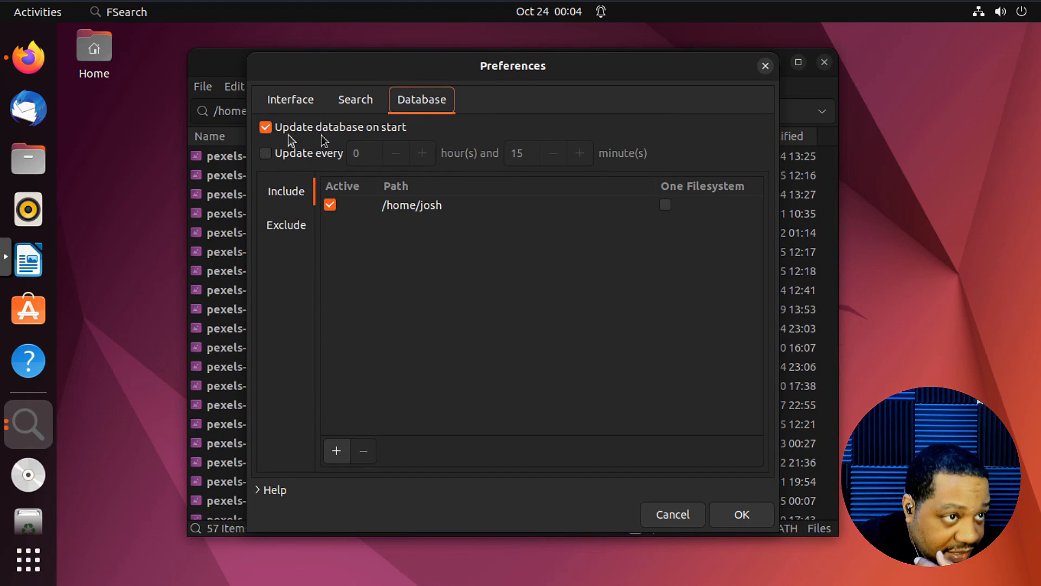
{"action": "left_click", "coordinate": [290, 102]}
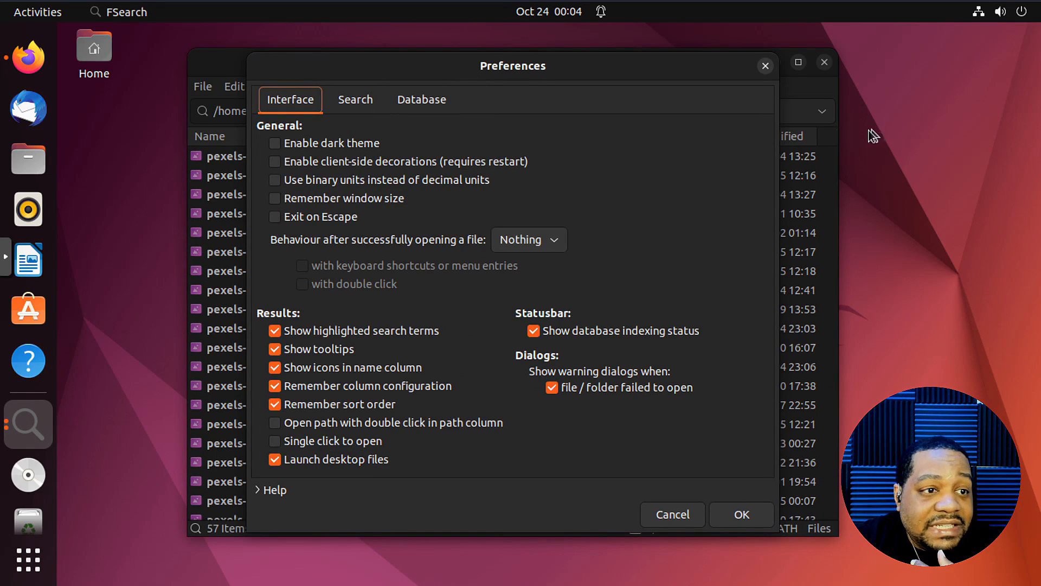
{"action": "left_click", "coordinate": [765, 67]}
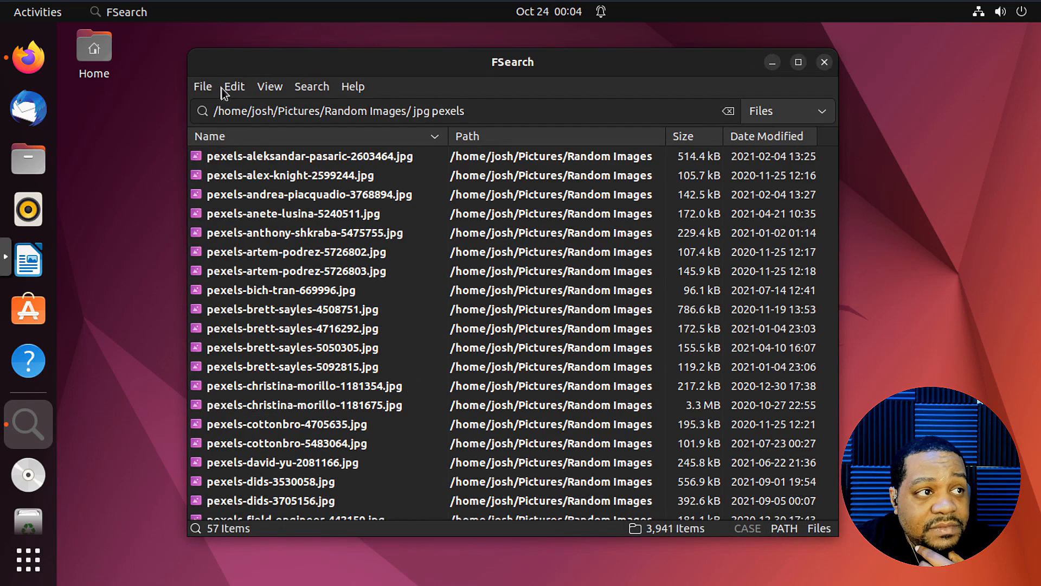
{"action": "left_click", "coordinate": [202, 87]}
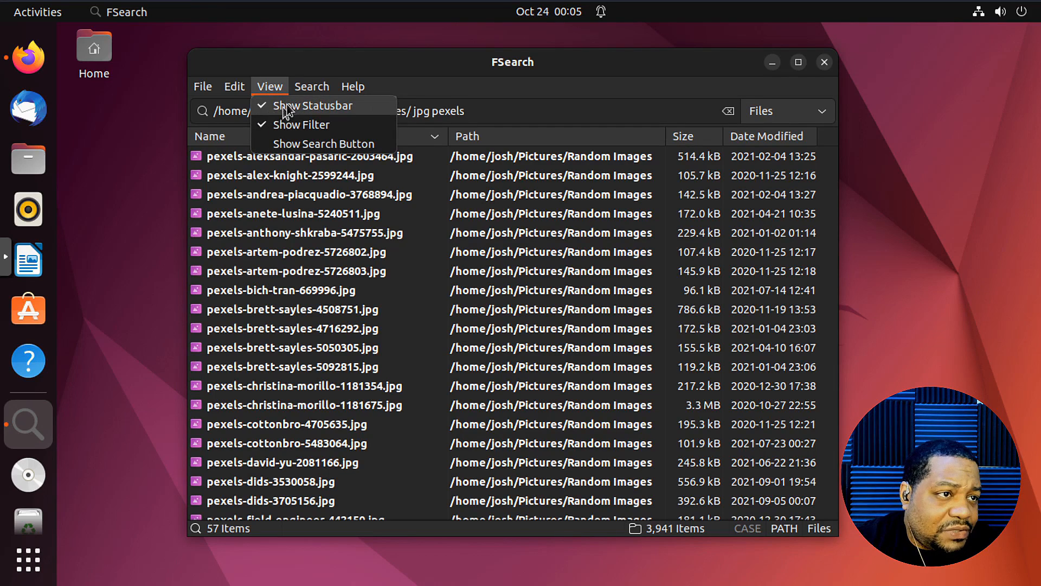
{"action": "left_click", "coordinate": [286, 143]}
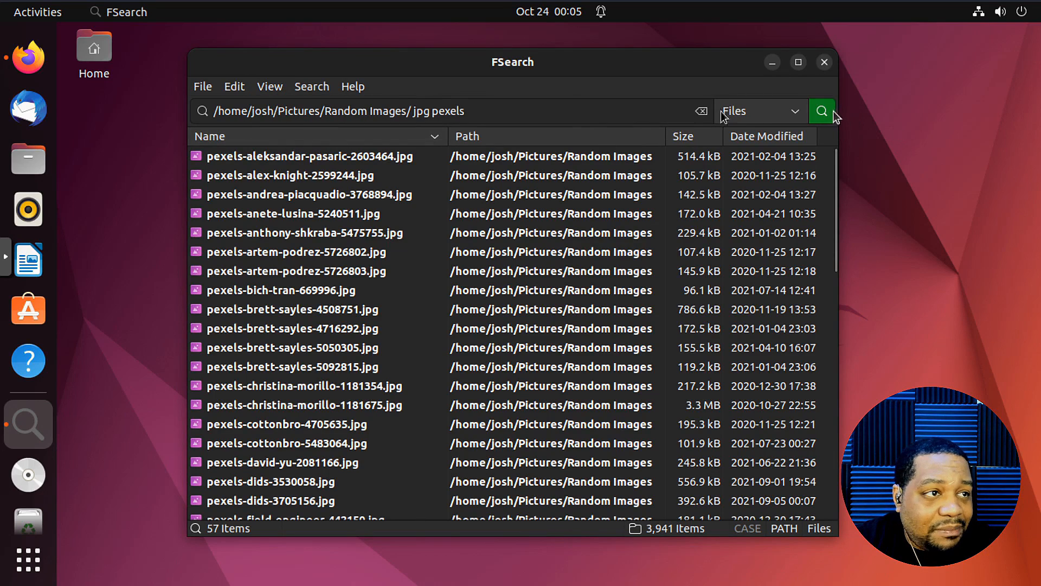
{"action": "left_click", "coordinate": [269, 87]}
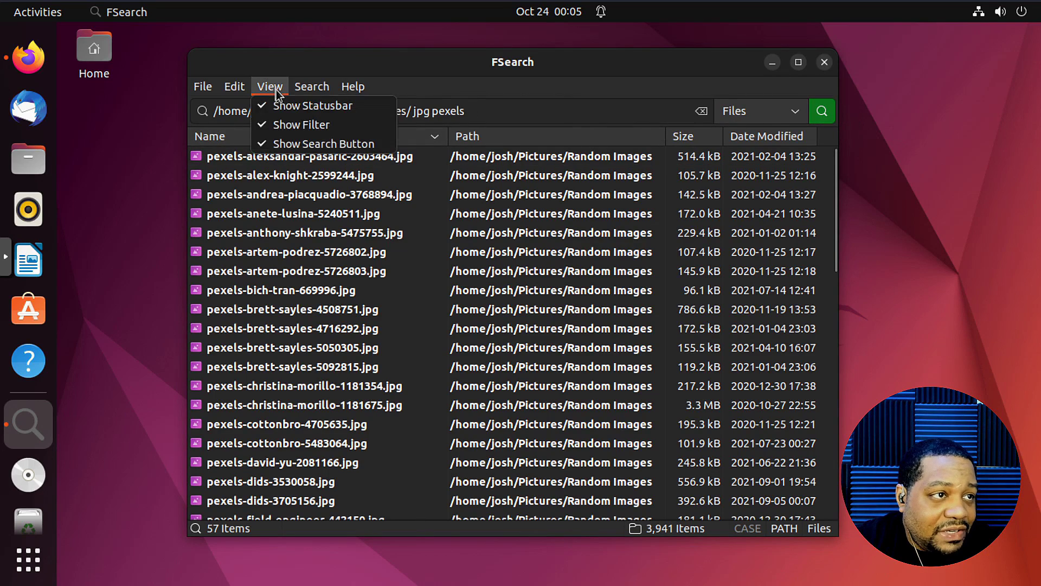
{"action": "left_click", "coordinate": [286, 142]}
{"action": "left_click", "coordinate": [308, 88]}
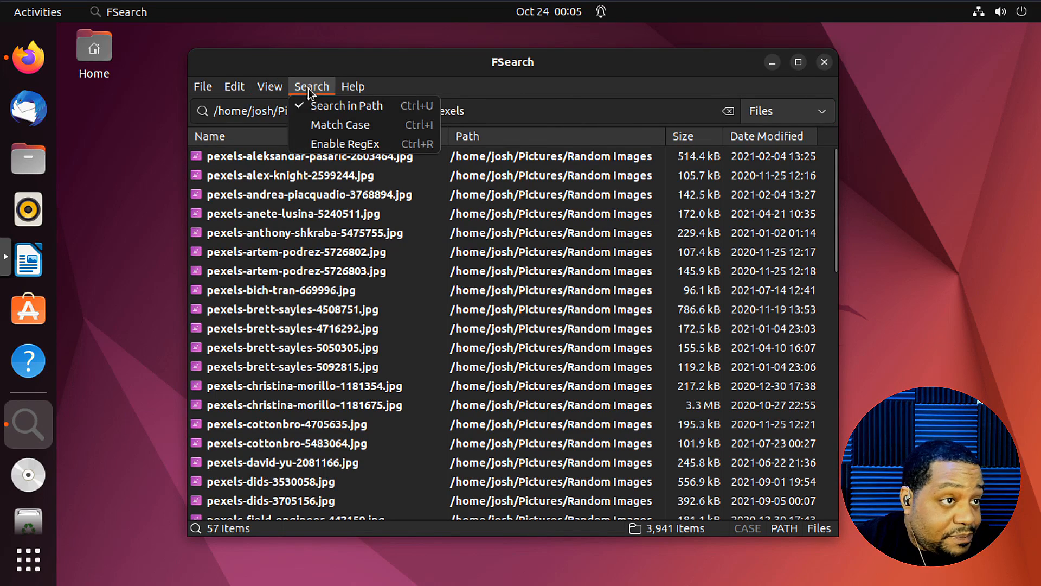
{"action": "mouse_move", "coordinate": [352, 86]}
{"action": "left_click", "coordinate": [607, 95]}
{"action": "left_click", "coordinate": [312, 87]}
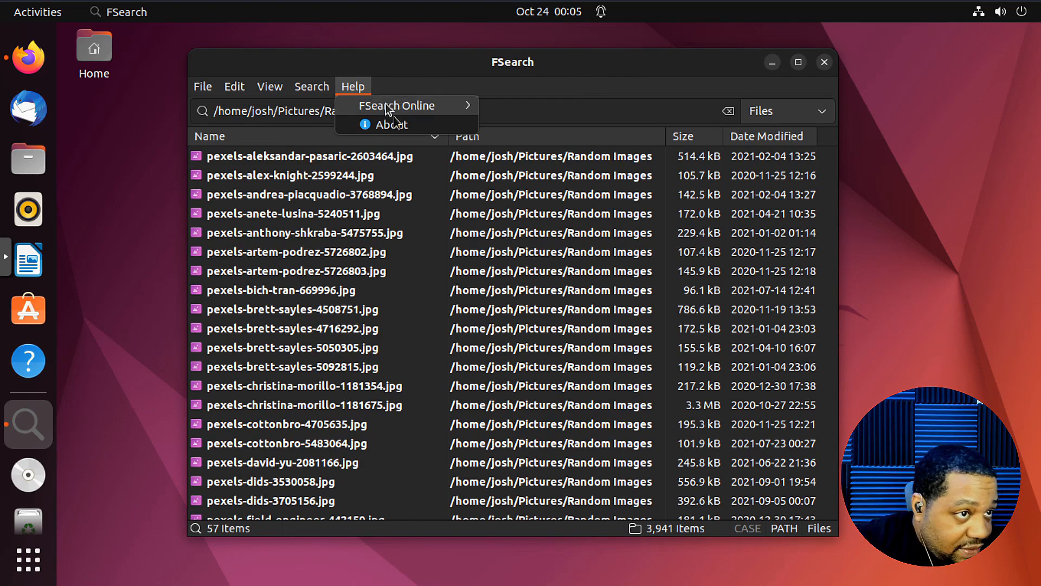
{"action": "left_click", "coordinate": [391, 125]}
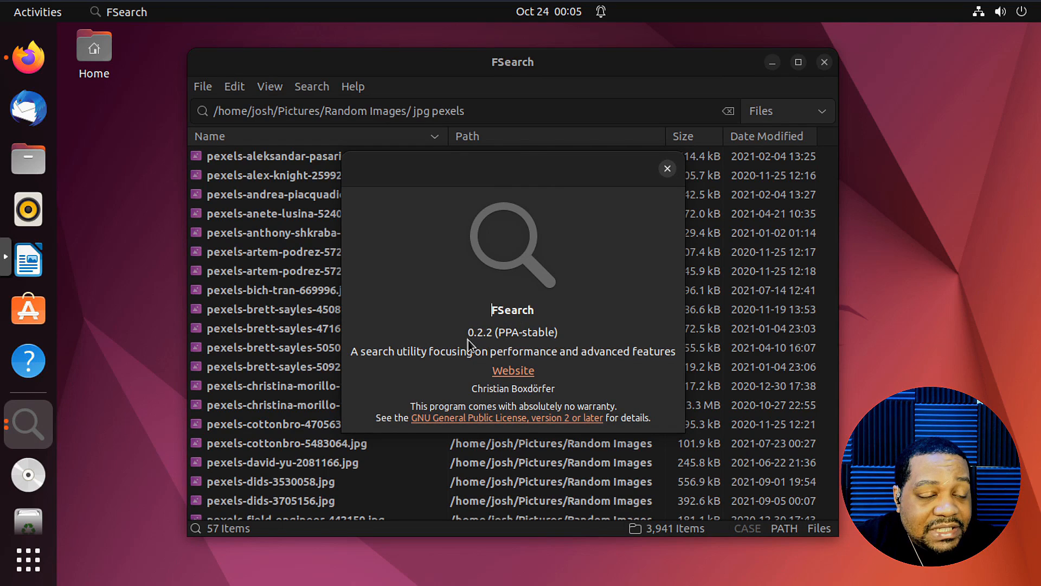
{"action": "left_click", "coordinate": [667, 169]}
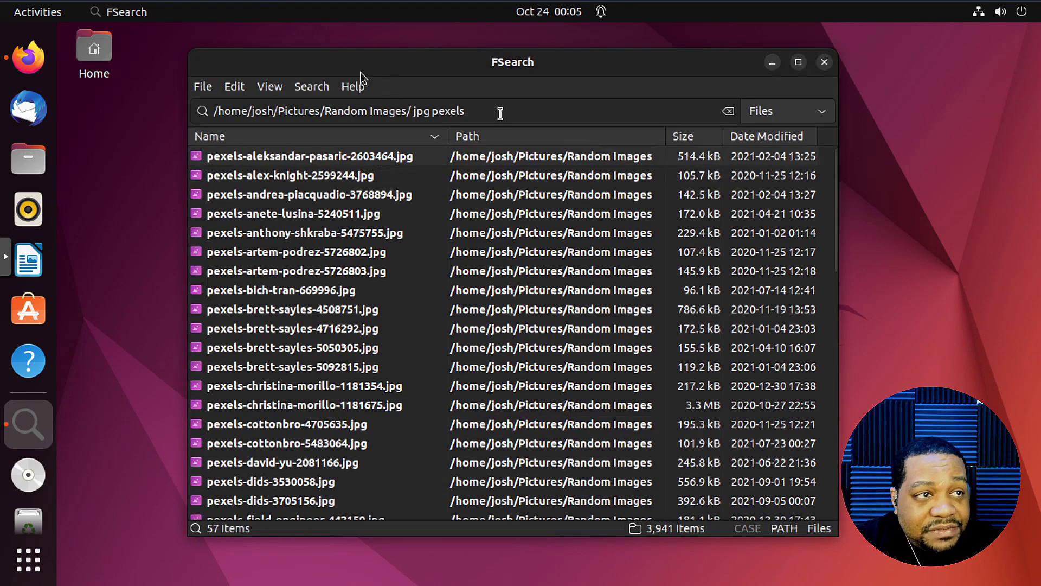
Reach the Database page of Preferences via Edit, after glancing at the Search settings
{"action": "left_click", "coordinate": [235, 87]}
{"action": "left_click", "coordinate": [268, 202]}
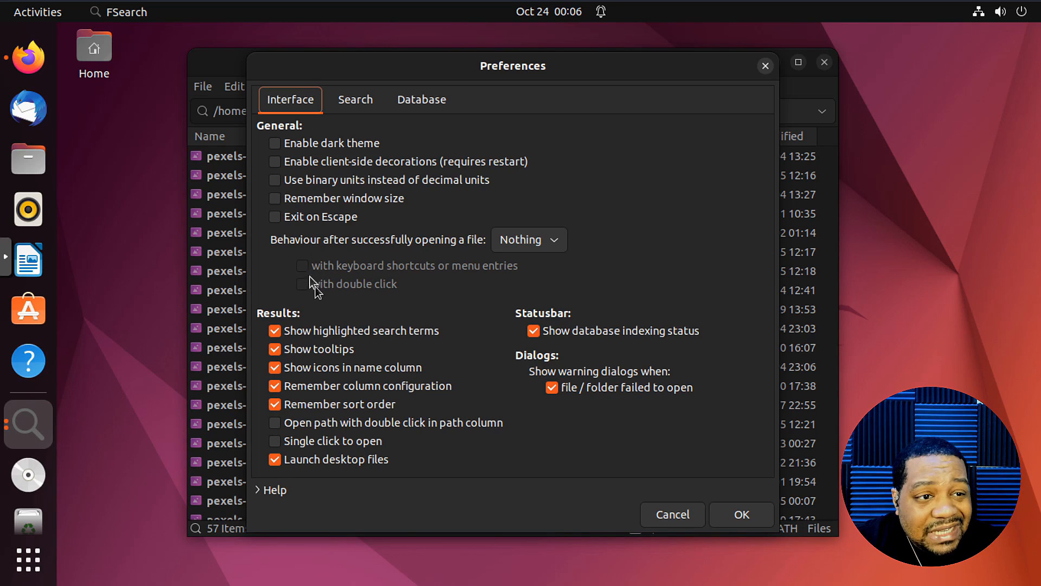
{"action": "left_click", "coordinate": [342, 104]}
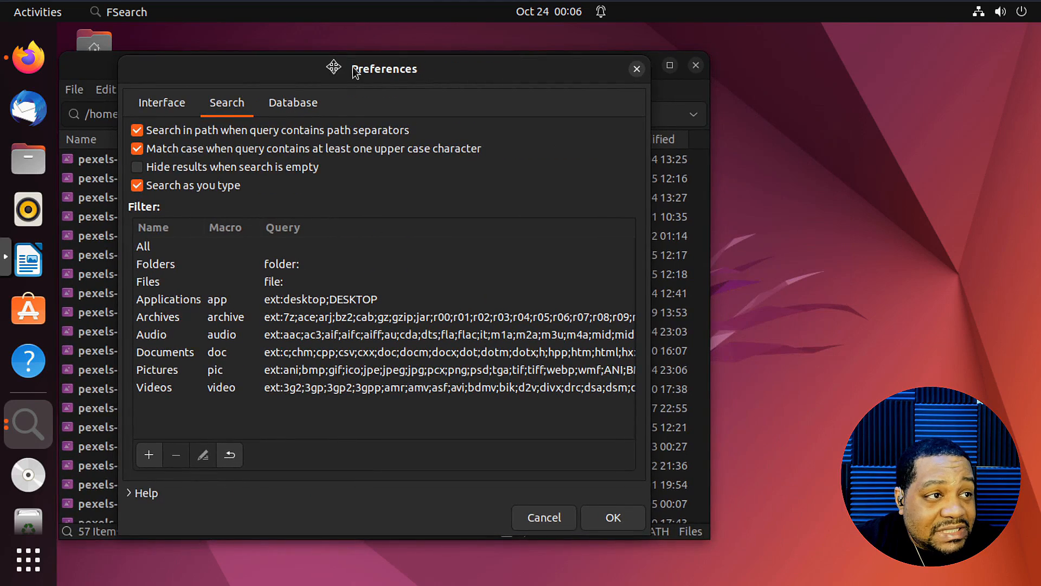
{"action": "left_click_drag", "start_coordinate": [466, 67], "coordinate": [394, 63]}
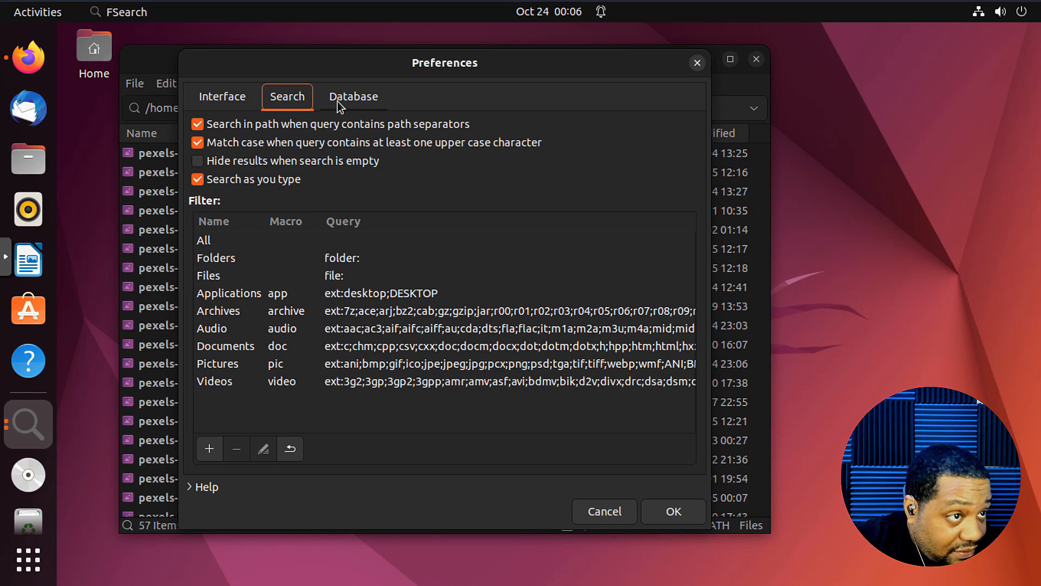
{"action": "left_click", "coordinate": [337, 100]}
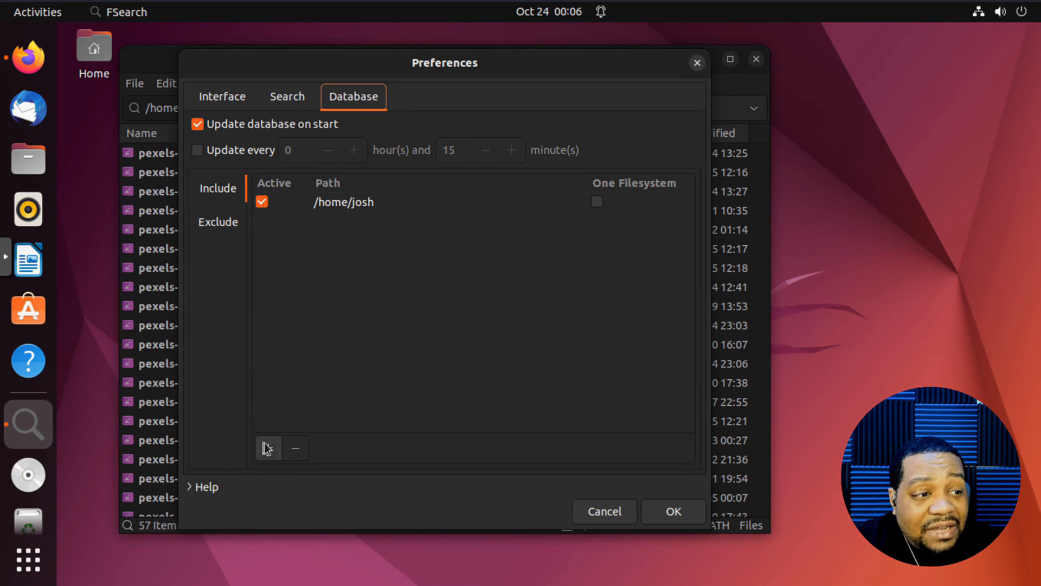
Start adding an excluded folder and reveal the hidden folders in /home/josh
{"action": "left_click", "coordinate": [219, 222]}
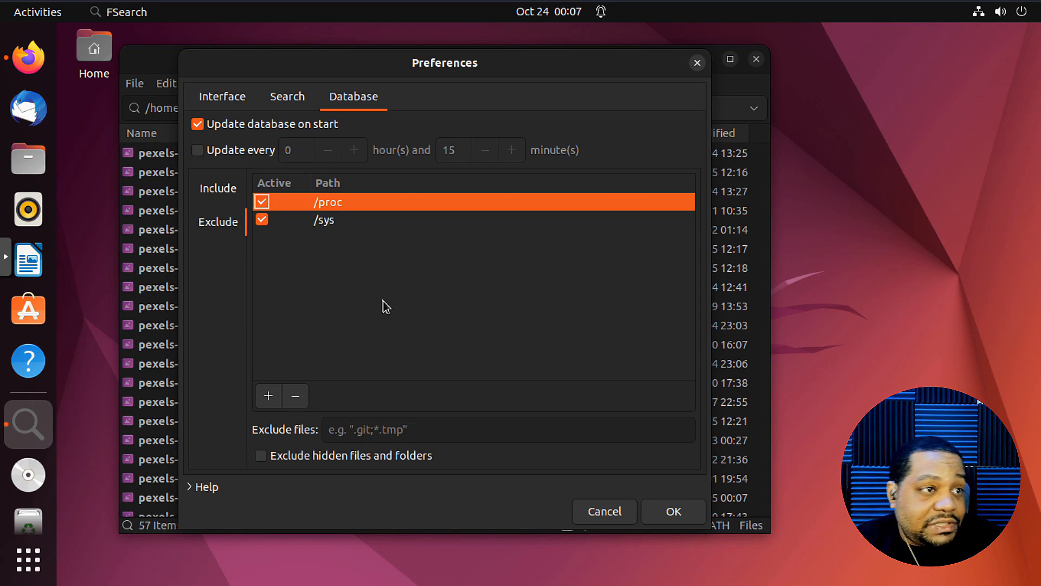
{"action": "left_click", "coordinate": [270, 399]}
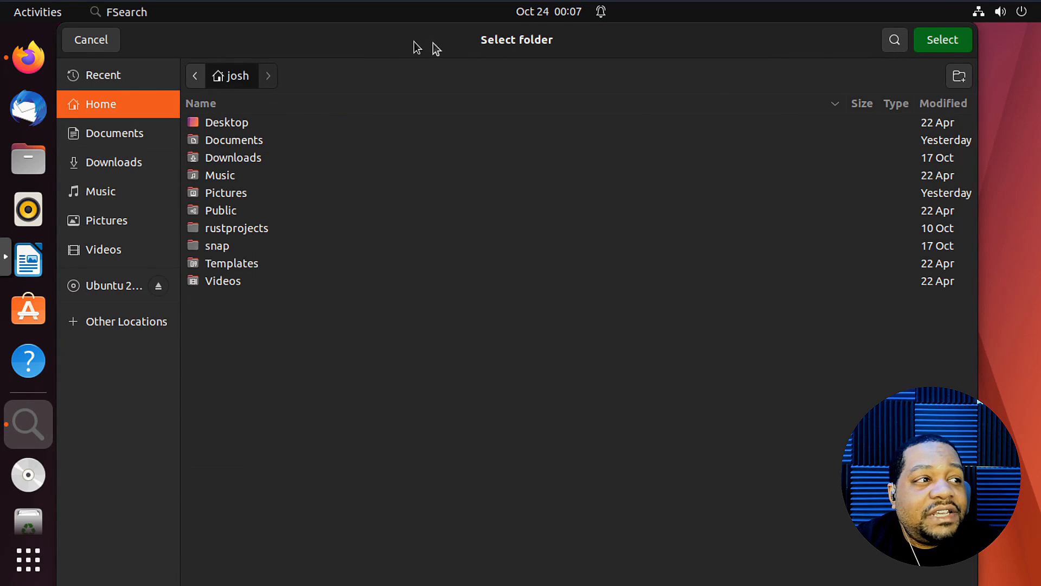
{"action": "right_click", "coordinate": [268, 406]}
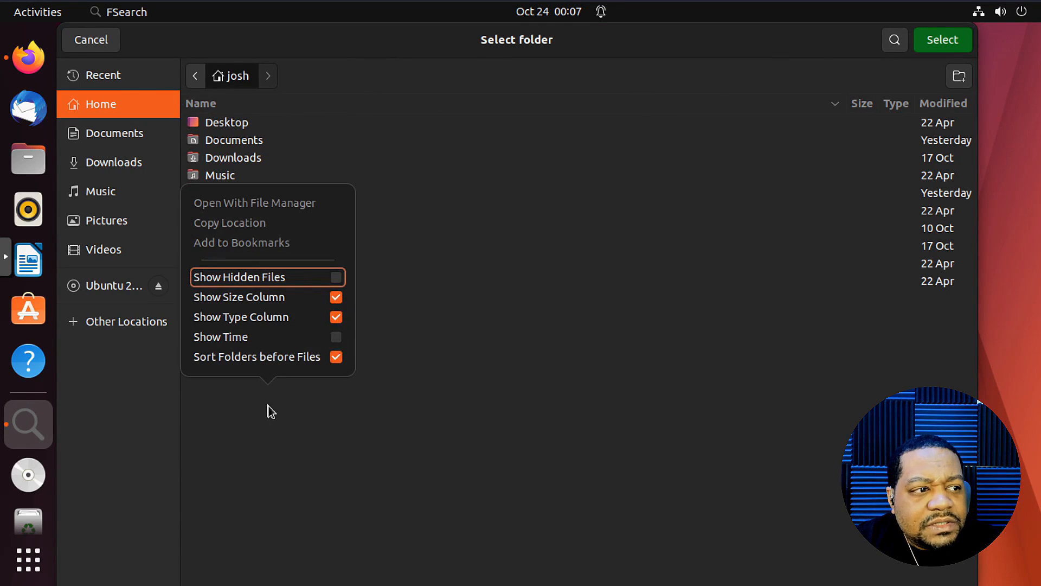
{"action": "left_click", "coordinate": [337, 278]}
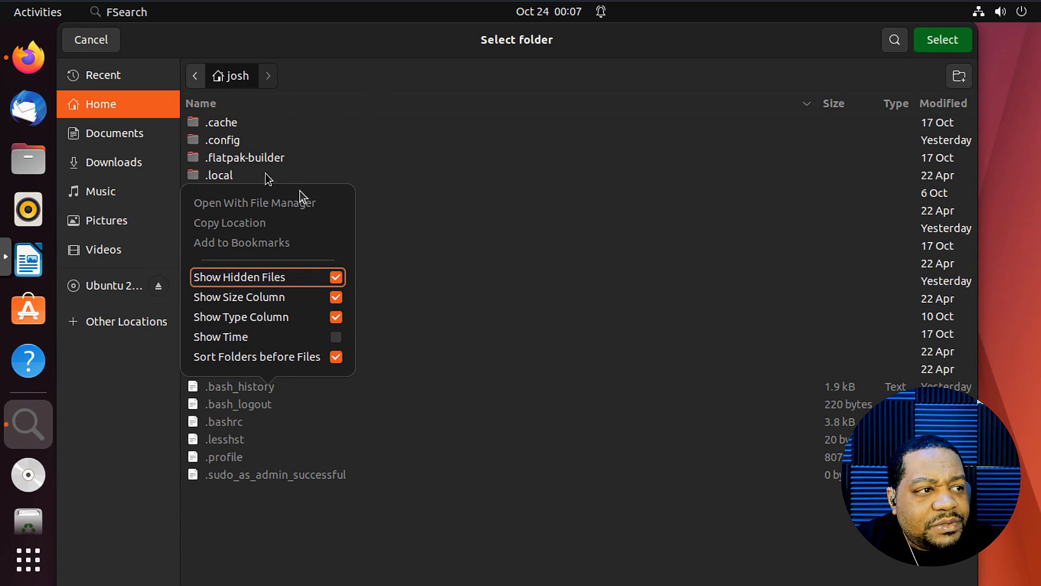
{"action": "left_click", "coordinate": [396, 537]}
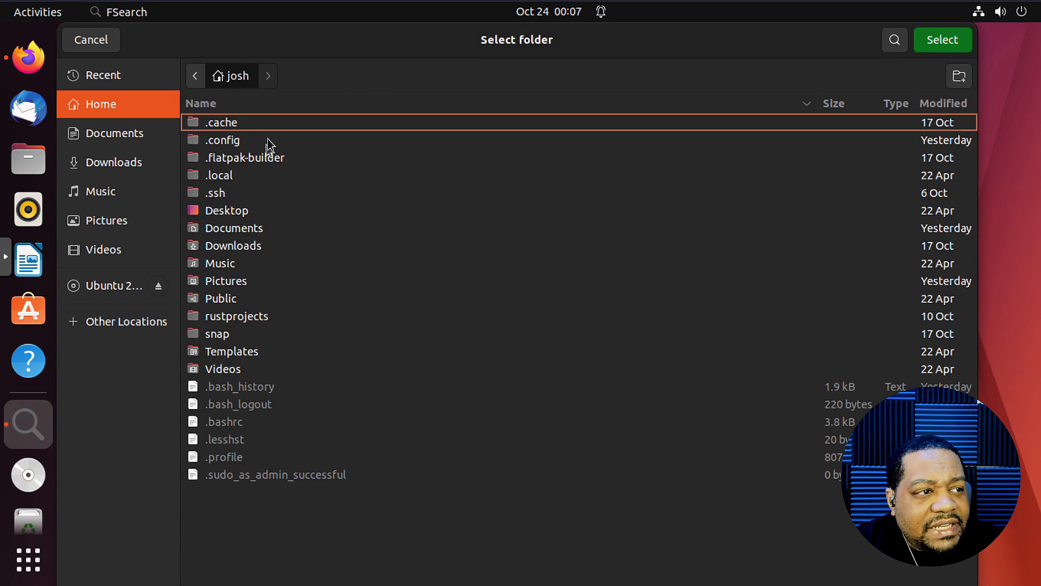
Select .cache through .ssh (five hidden folders) and confirm them into the Exclude list
{"action": "left_click", "coordinate": [235, 193]}
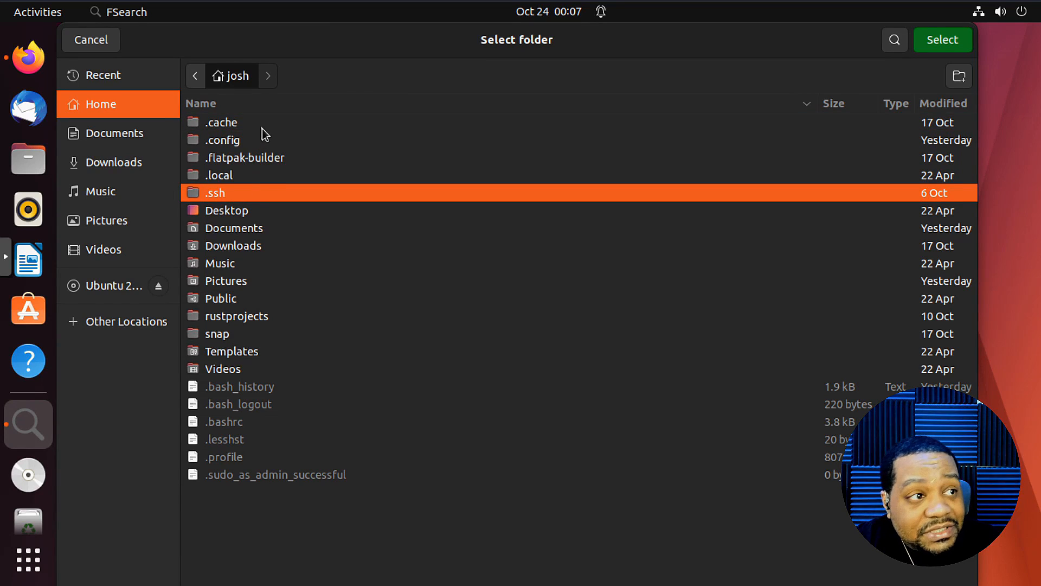
{"action": "left_click", "coordinate": [262, 129], "text": "shift"}
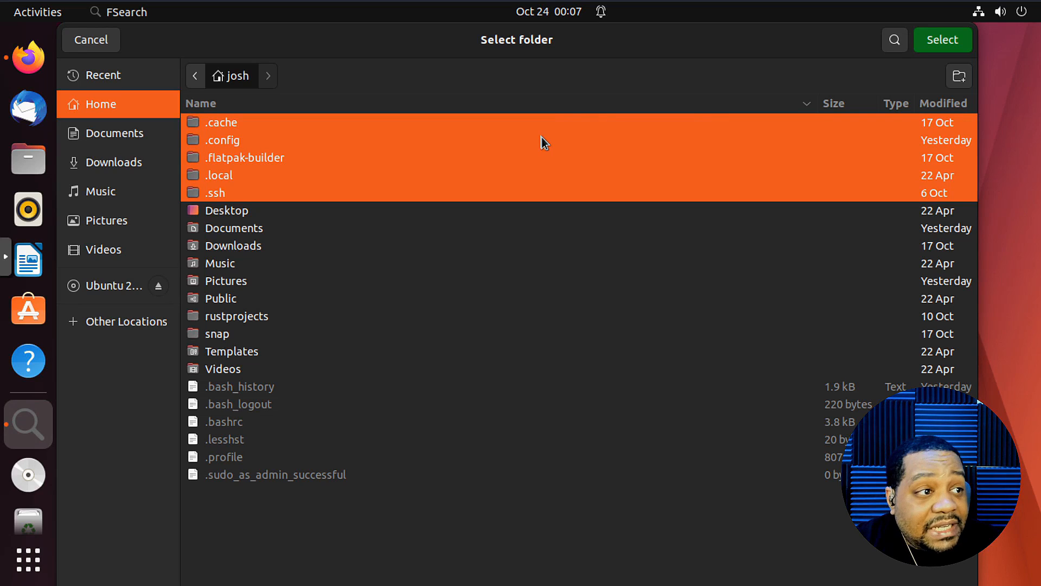
{"action": "left_click", "coordinate": [944, 40]}
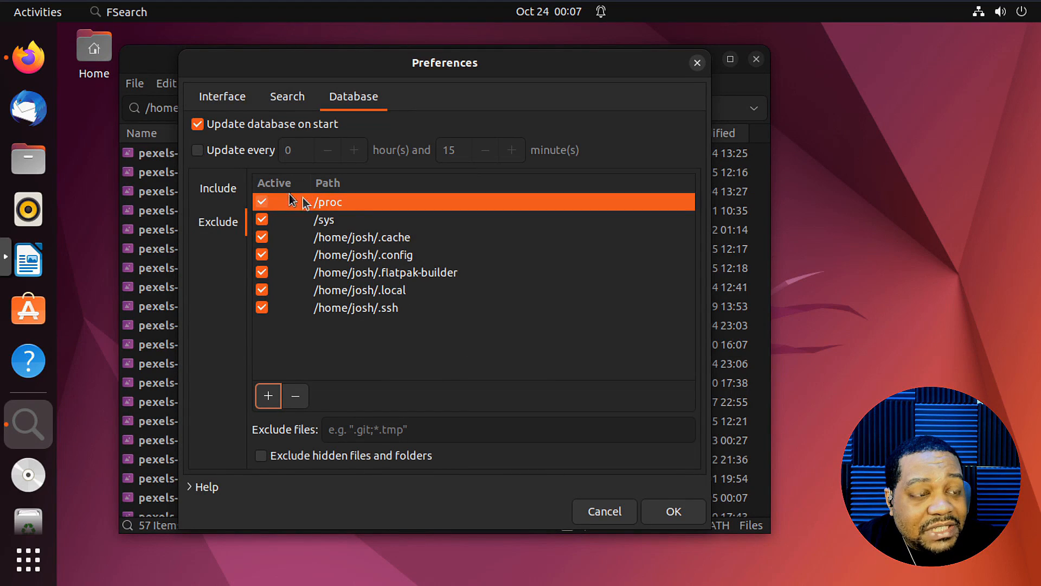
Apply the preferences to reindex, then clear the query to list all 2,847 items
{"action": "left_click", "coordinate": [675, 511]}
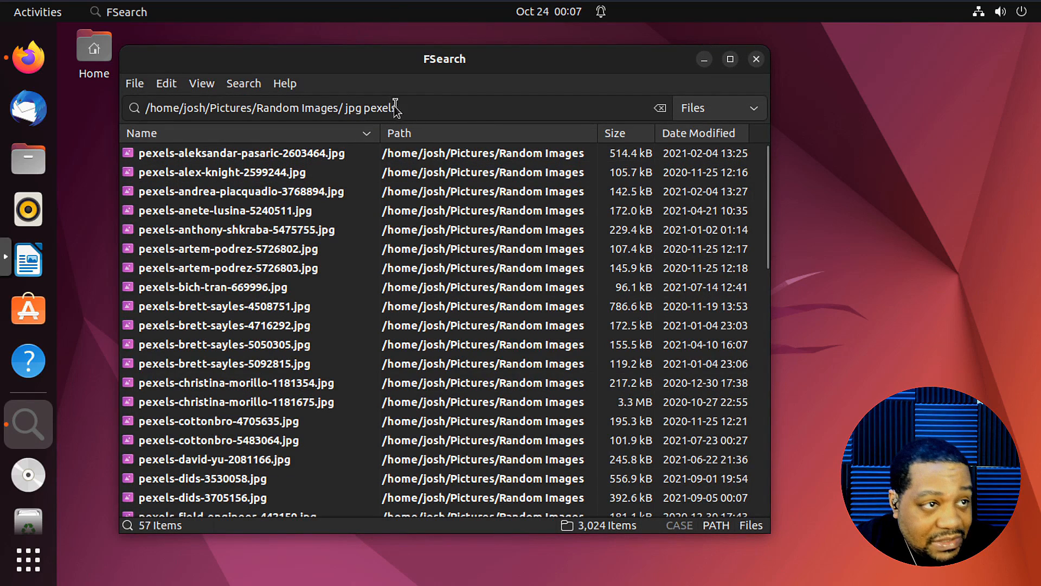
{"action": "left_click", "coordinate": [436, 109]}
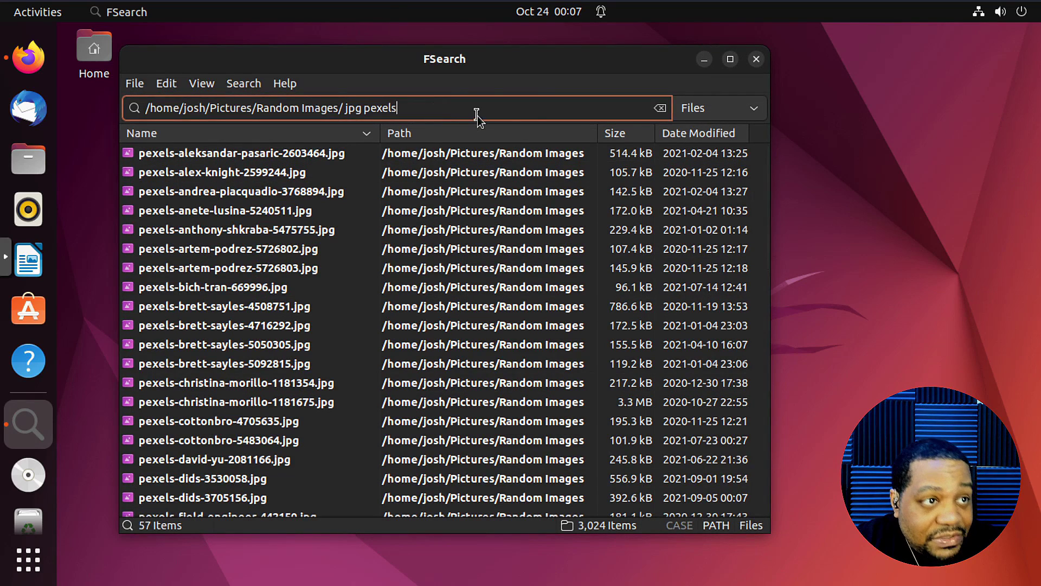
{"action": "left_click", "coordinate": [662, 108]}
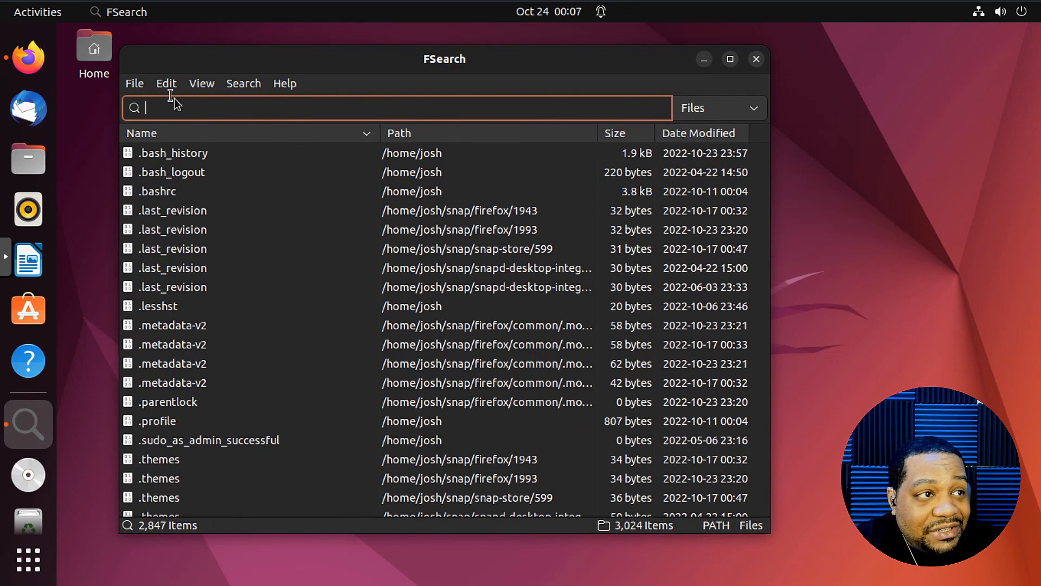
{"action": "left_click", "coordinate": [137, 85]}
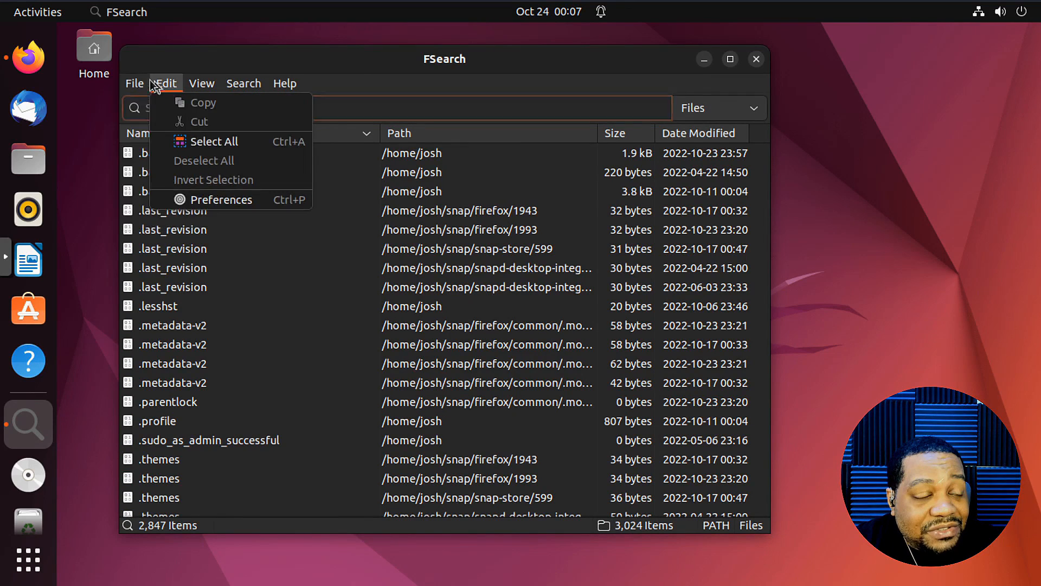